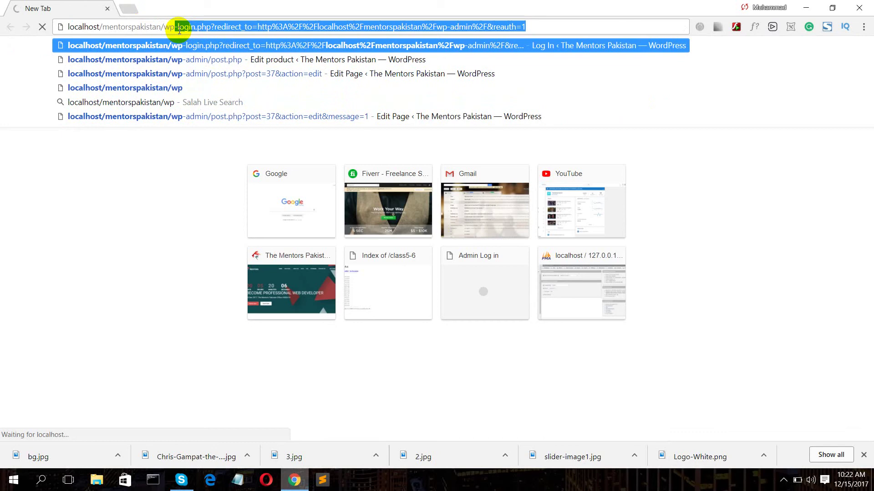
- Go to the site's wp-admin address and log in to the WordPress Dashboard
type("-admin")
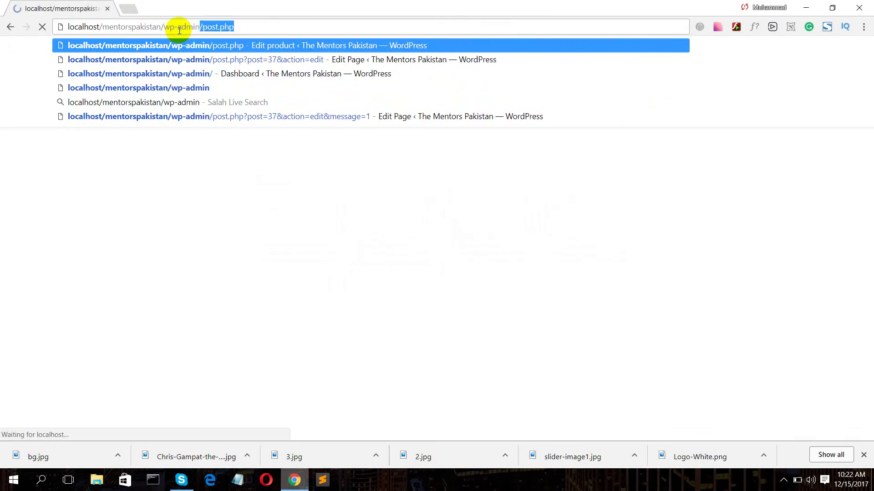
key("Delete")
key("Return")
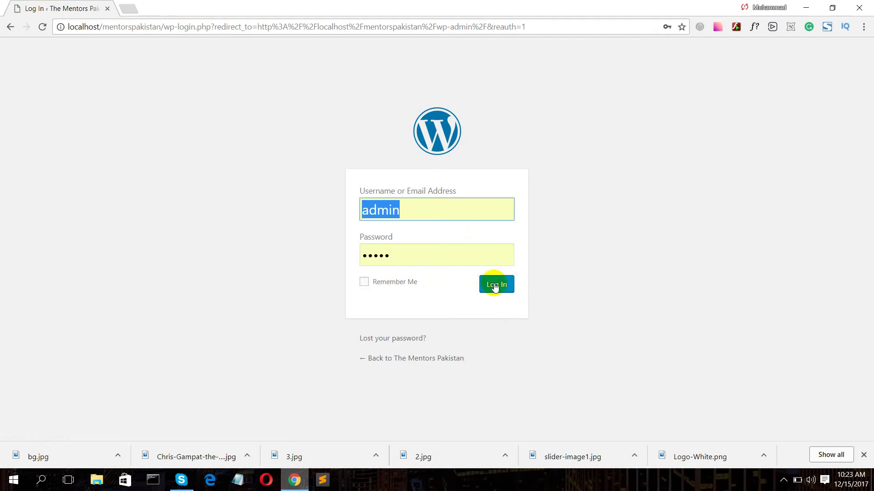
left_click(495, 286)
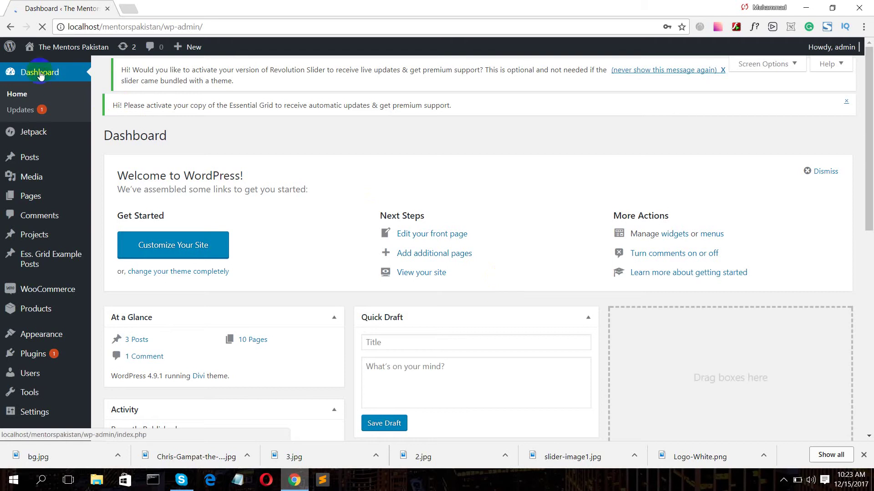
- Open the live site in a new tab and scroll through the home page
mouse_move(64, 54)
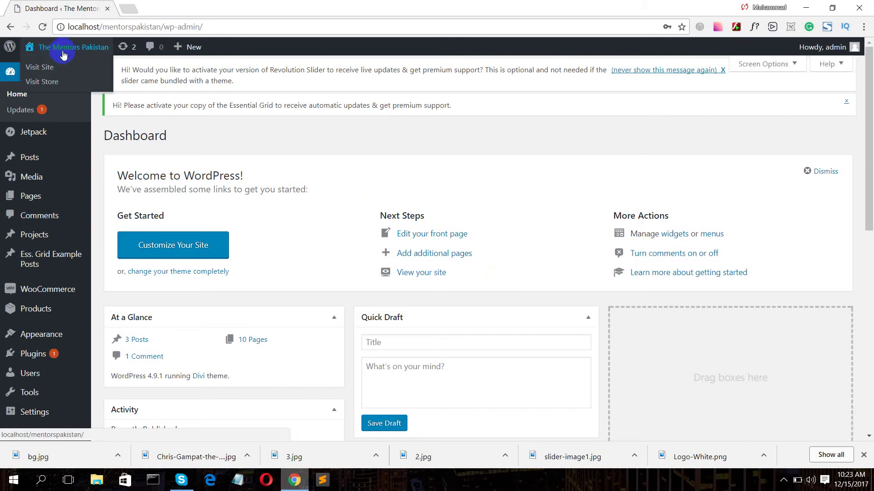
left_click(46, 69, "ctrl")
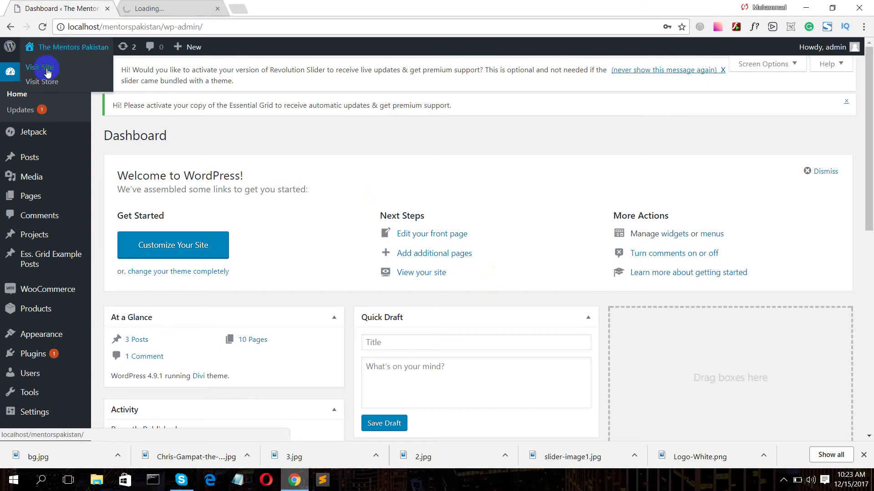
left_click(173, 9)
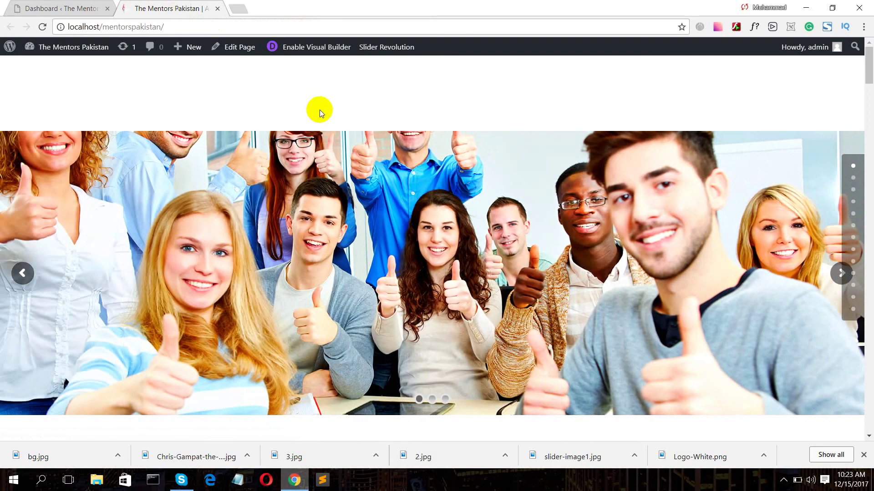
scroll(403, 96, "down", 5)
scroll(407, 100, "down", 3)
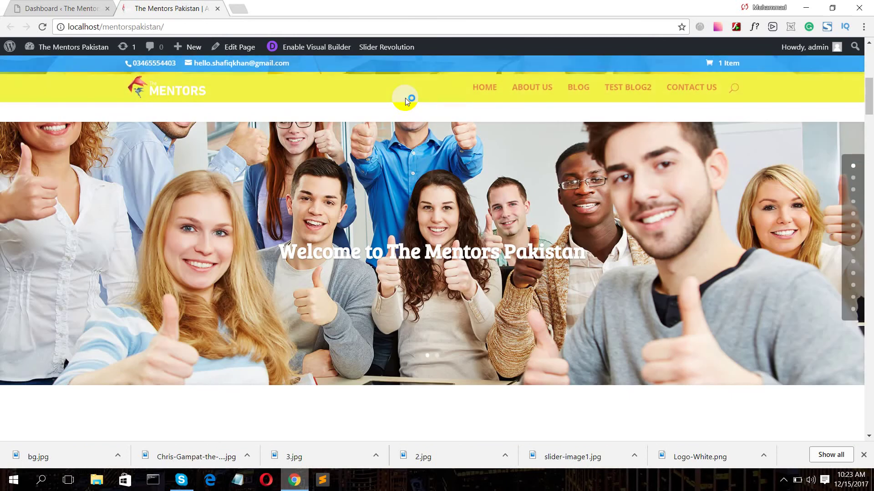
scroll(404, 101, "up", 3)
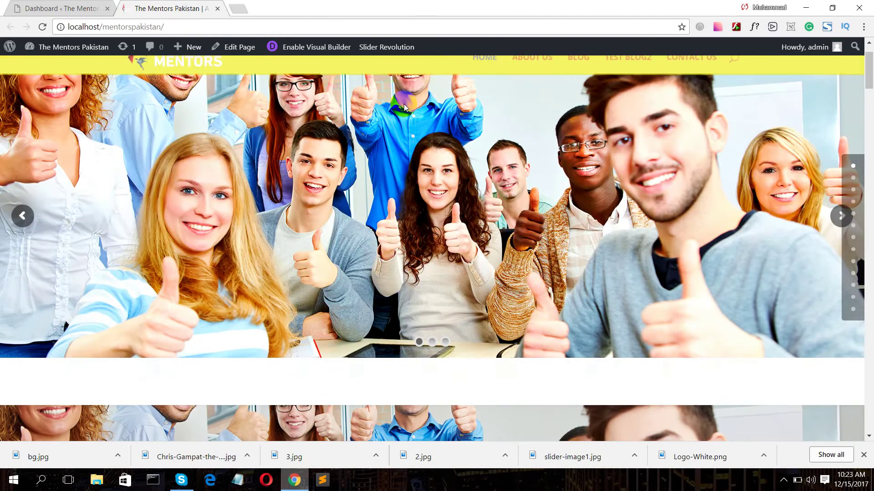
scroll(538, 93, "down", 6)
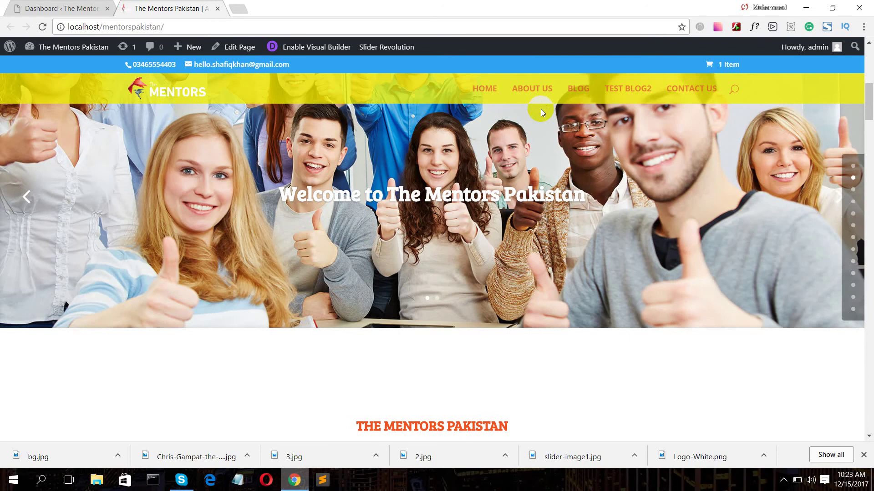
scroll(541, 108, "down", 15)
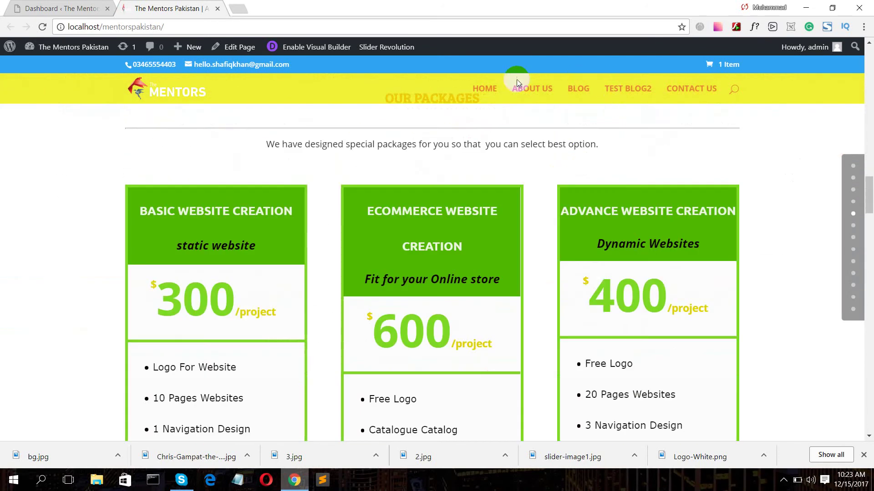
- View the site's About us page, then go back to the Dashboard tab
left_click(526, 88)
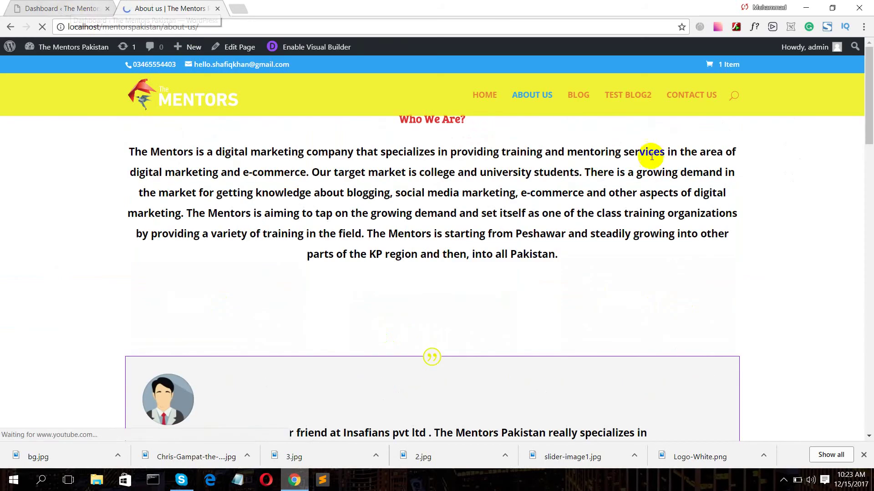
scroll(682, 191, "down", 8)
scroll(686, 184, "up", 8)
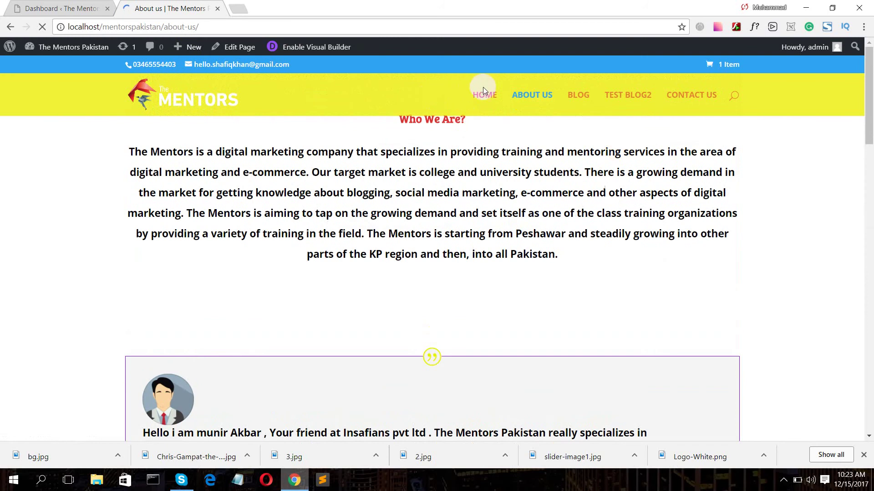
left_click(57, 8)
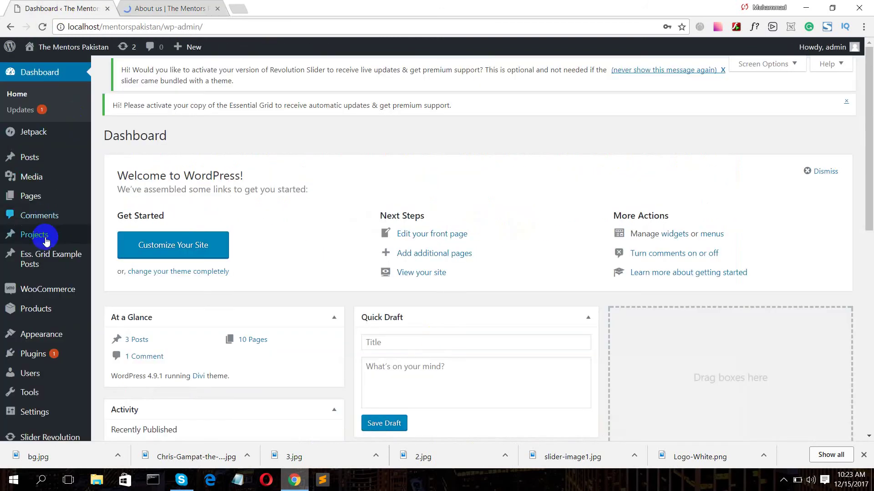
- Create a new page titled 'shop' and publish it
mouse_move(73, 196)
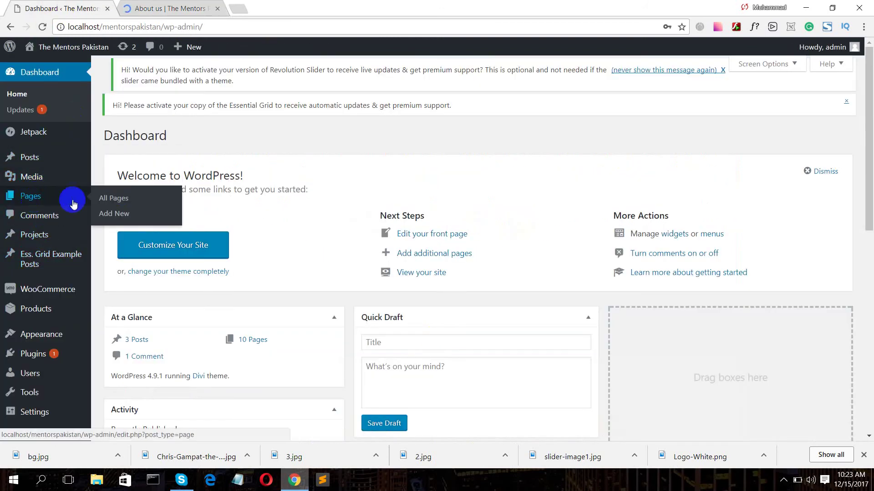
left_click(124, 197)
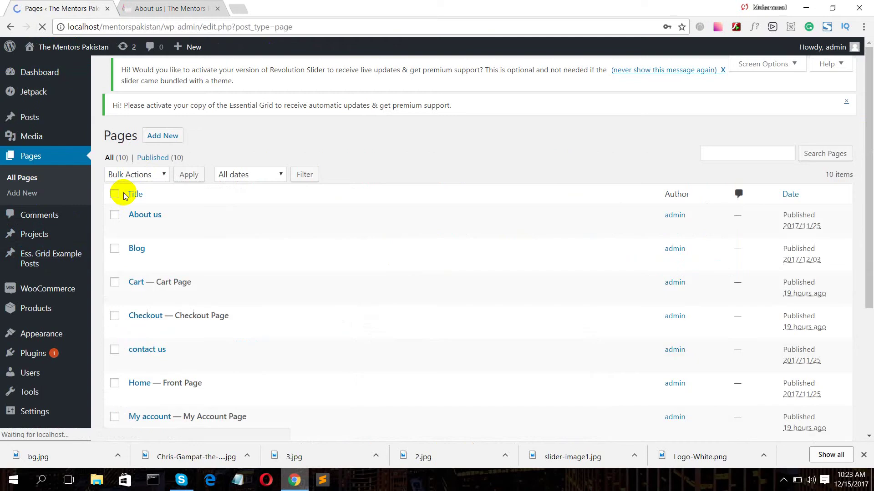
left_click(155, 136)
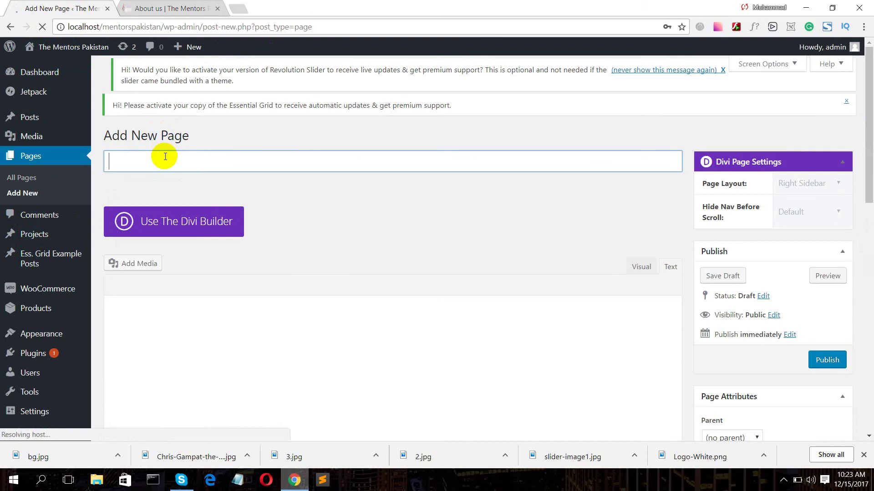
type("shop")
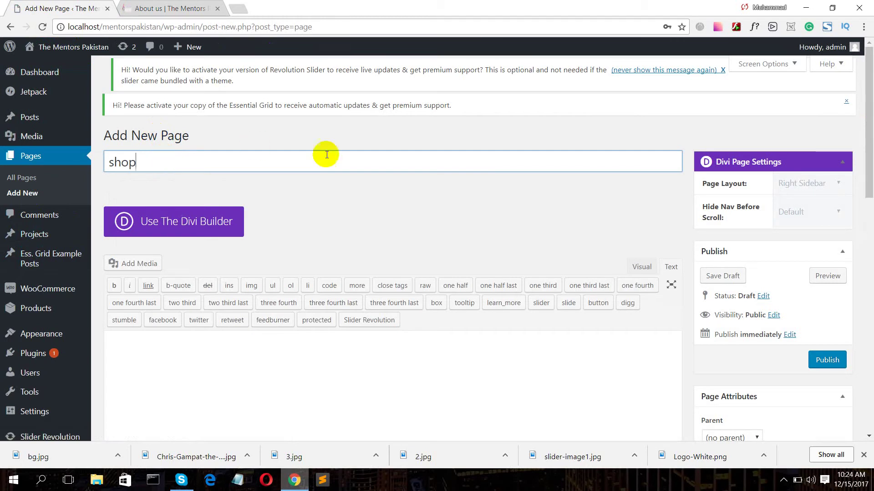
scroll(220, 187, "down", 1)
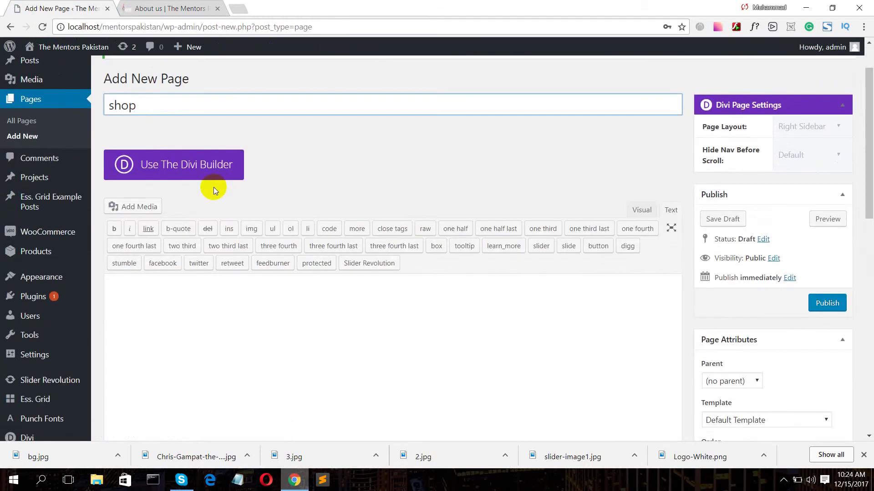
left_click(783, 480)
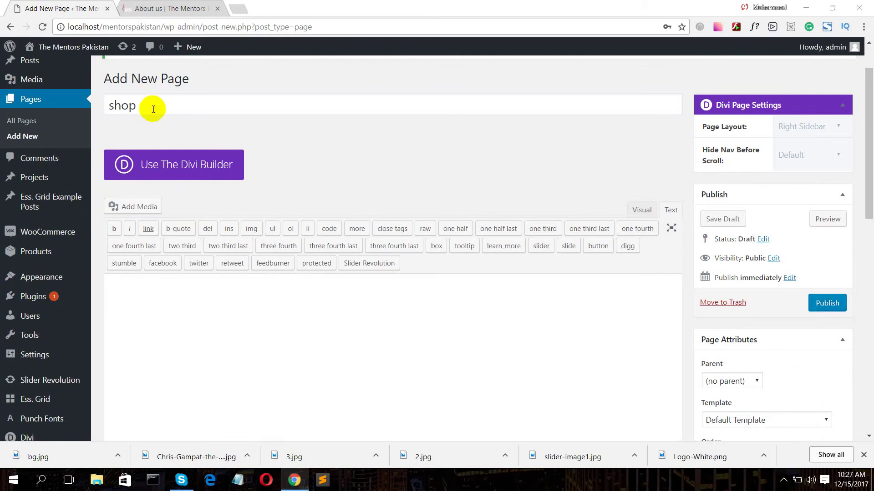
left_click(150, 109)
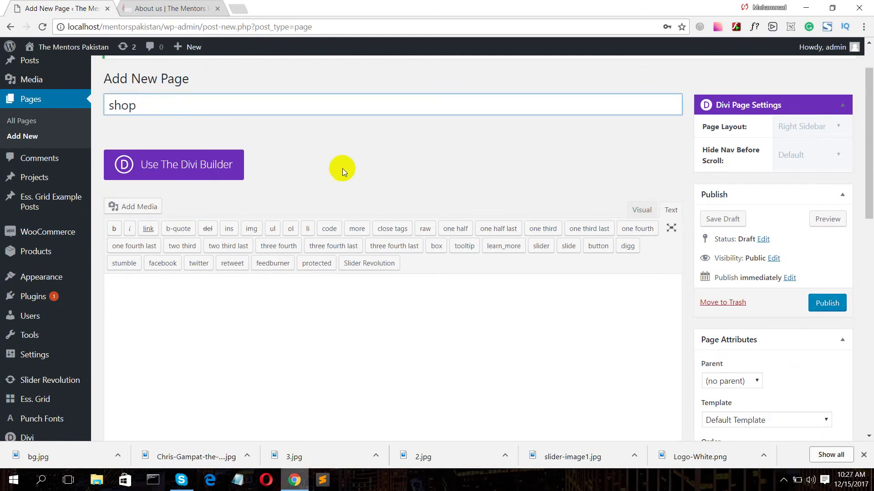
scroll(342, 168, "down", 4)
scroll(423, 165, "down", 5)
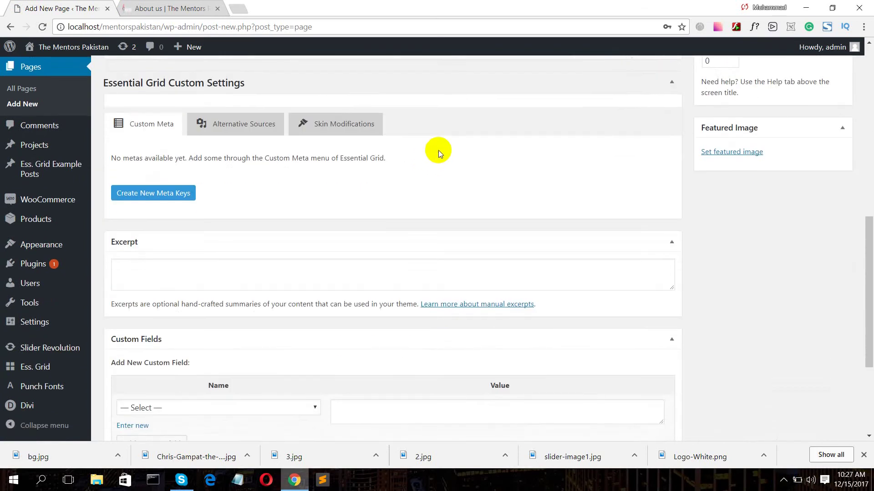
scroll(439, 150, "up", 8)
left_click(808, 248)
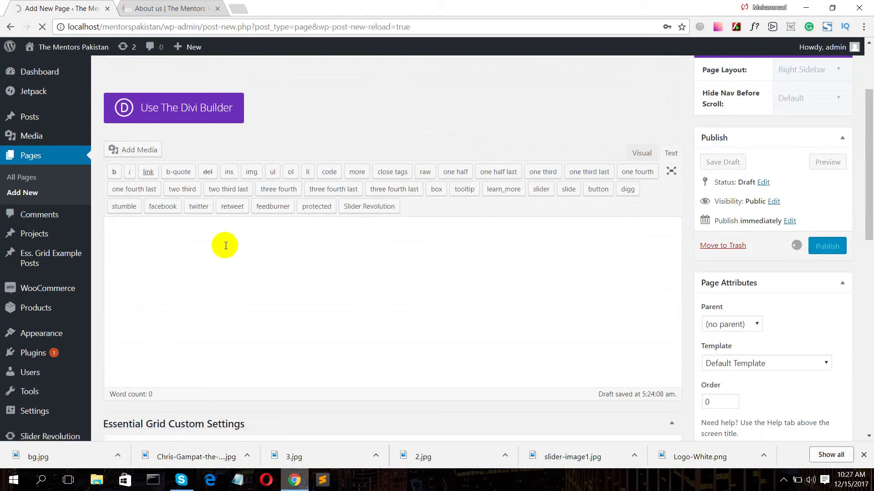
- Open the Appearance > Menus editor in a new browser tab
left_click(53, 383)
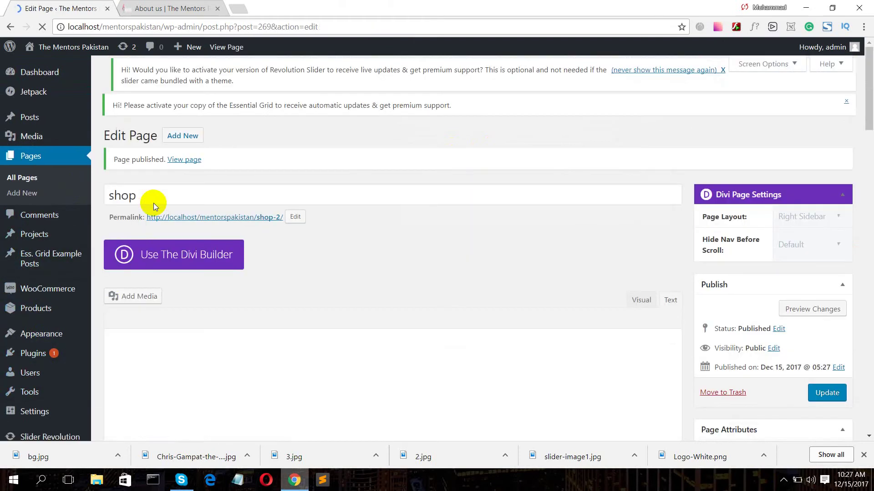
scroll(62, 308, "down", 5)
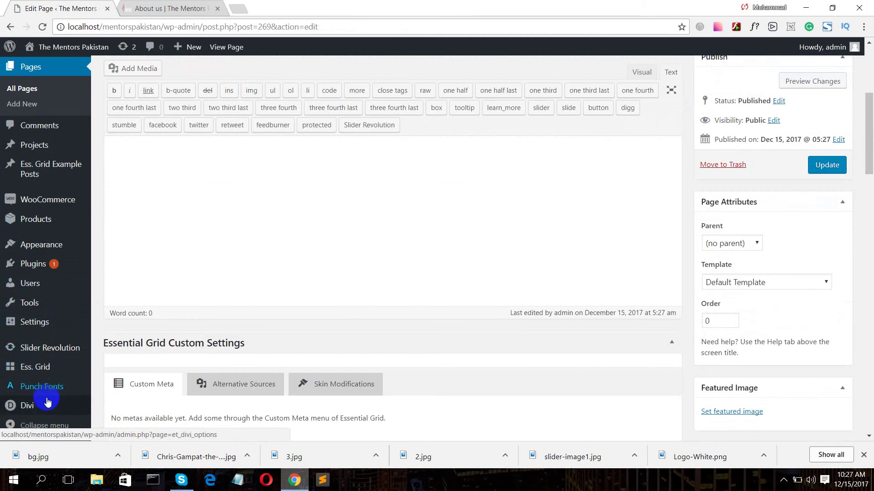
mouse_move(47, 246)
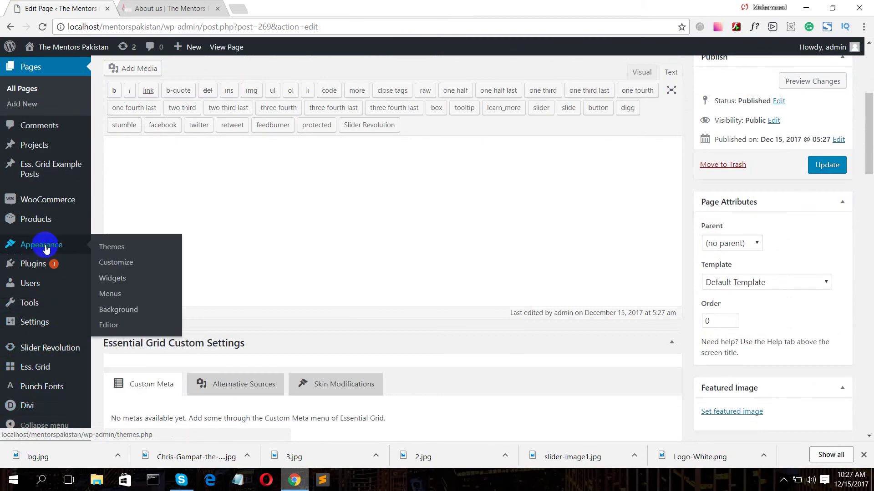
middle_click(125, 267)
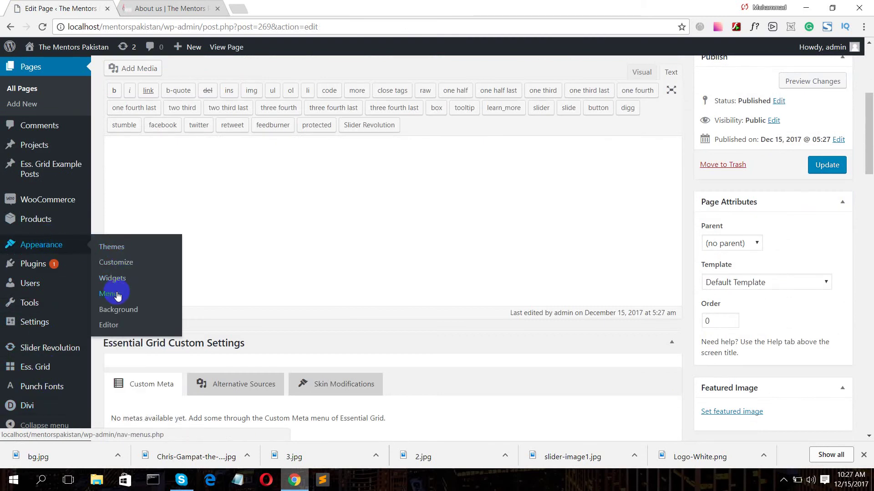
- Add the Shop page to primary_menu above Test Blog2, save the menu, and return to the editor
left_click(148, 4)
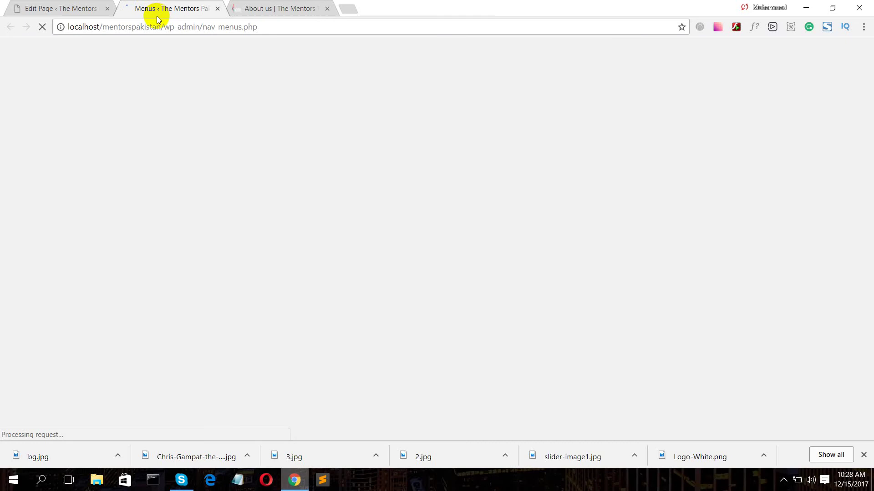
scroll(276, 123, "down", 3)
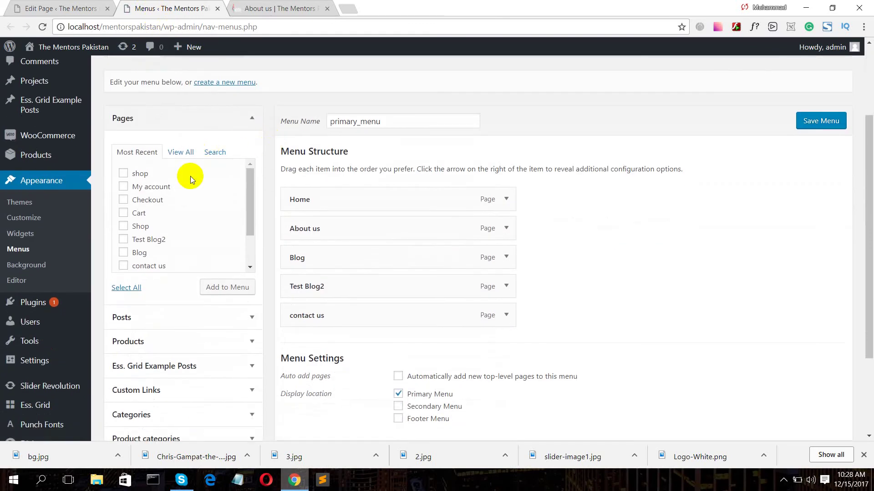
scroll(157, 283, "down", 3)
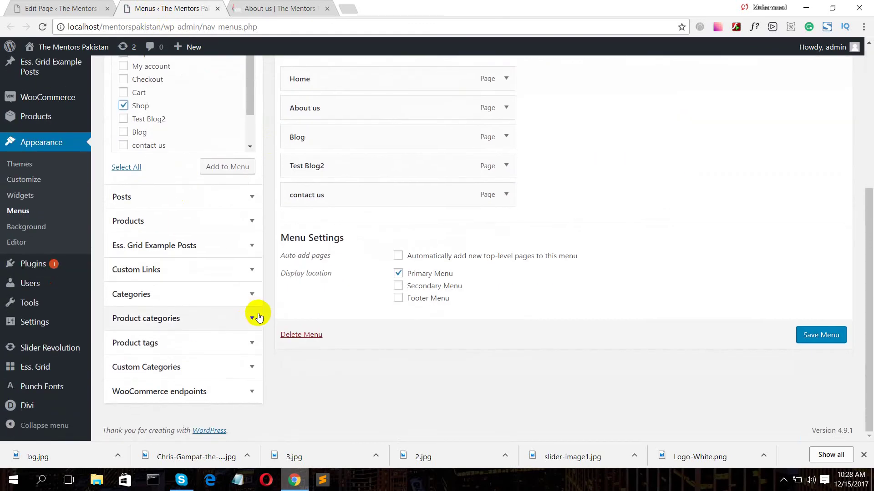
left_click(229, 177)
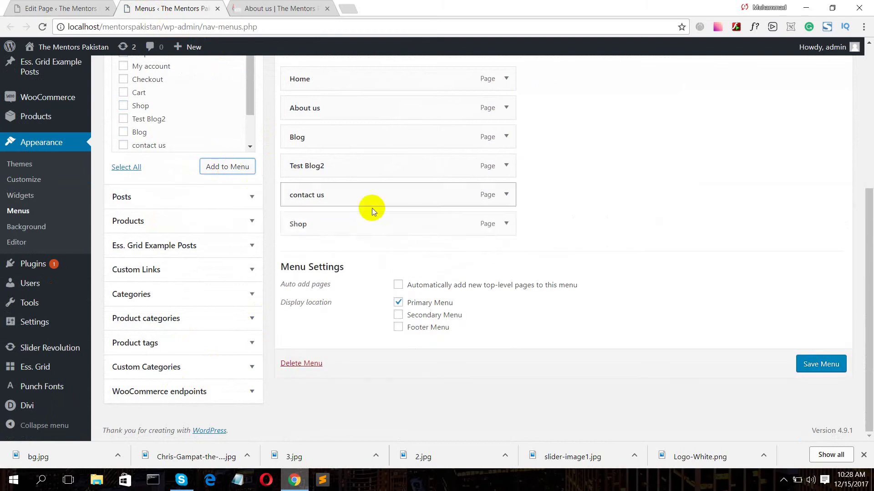
left_click_drag(373, 227, 374, 171)
left_click(804, 363)
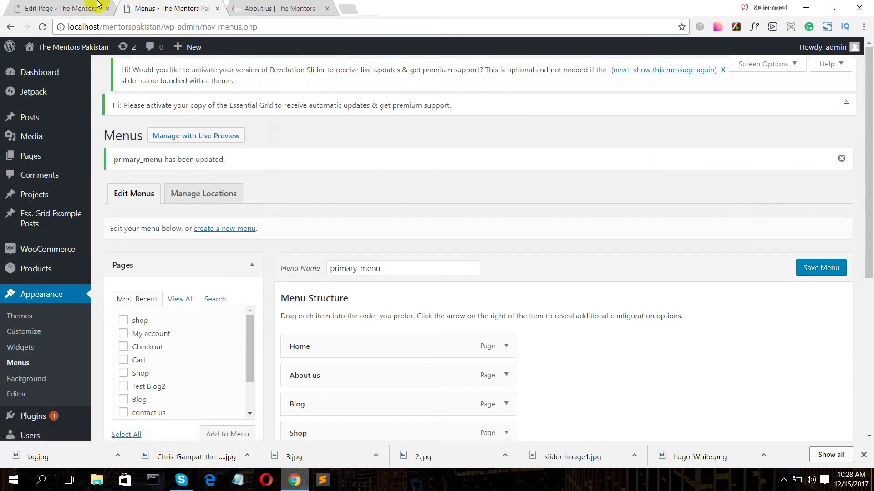
left_click(64, 6)
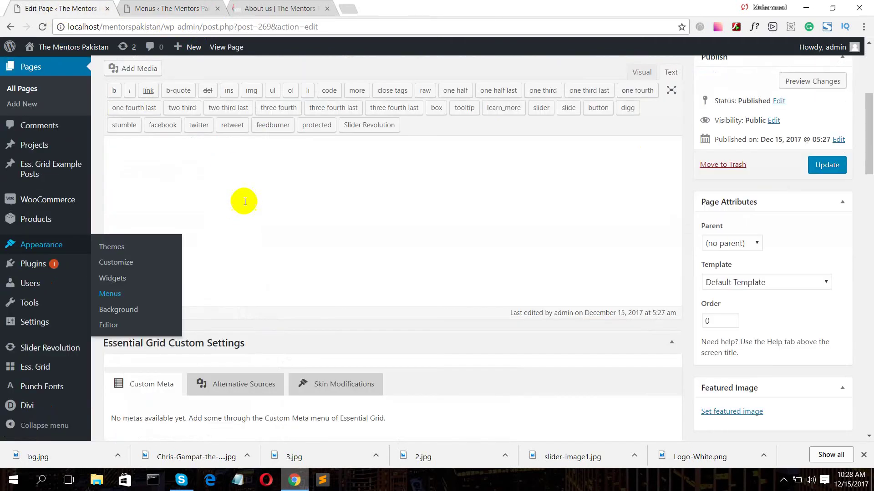
- Switch the shop page to the Divi Builder, add a single-column row, and list the modules
scroll(245, 201, "up", 5)
left_click(197, 255)
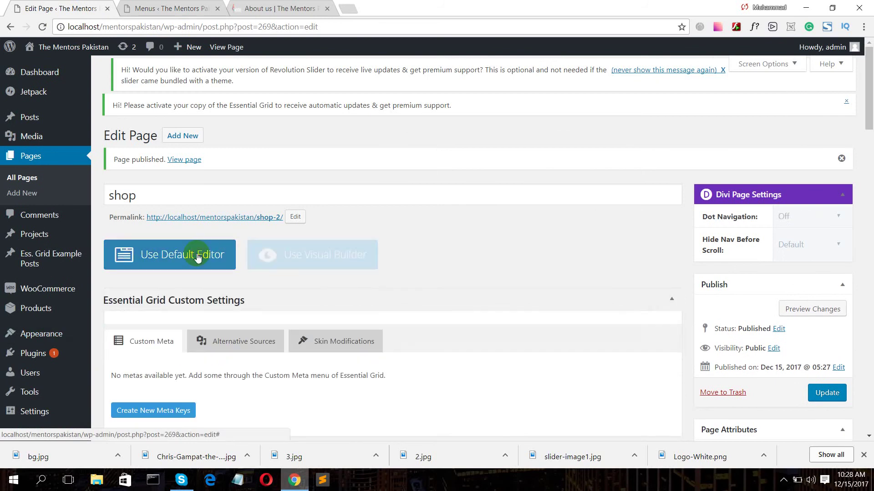
scroll(406, 238, "down", 3)
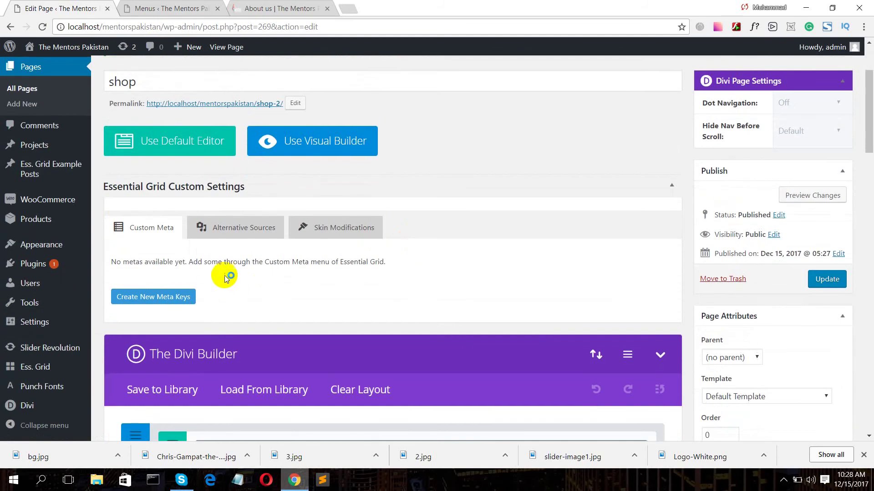
scroll(302, 273, "down", 4)
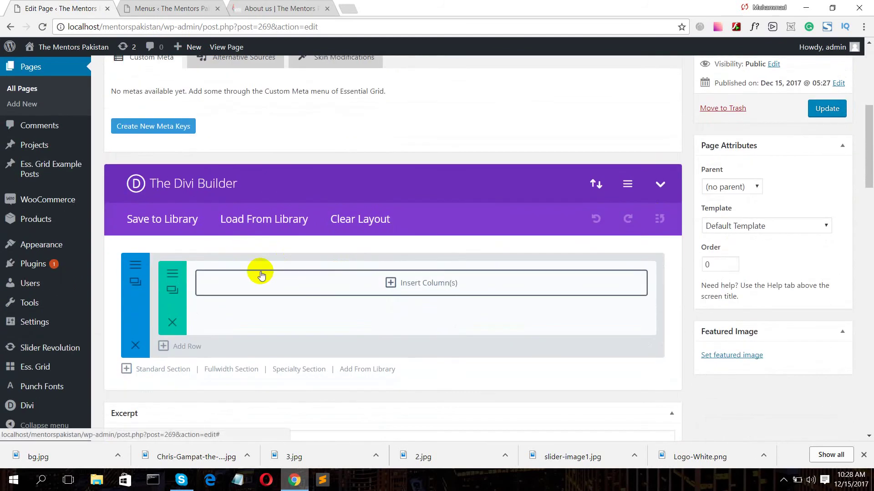
left_click(413, 283)
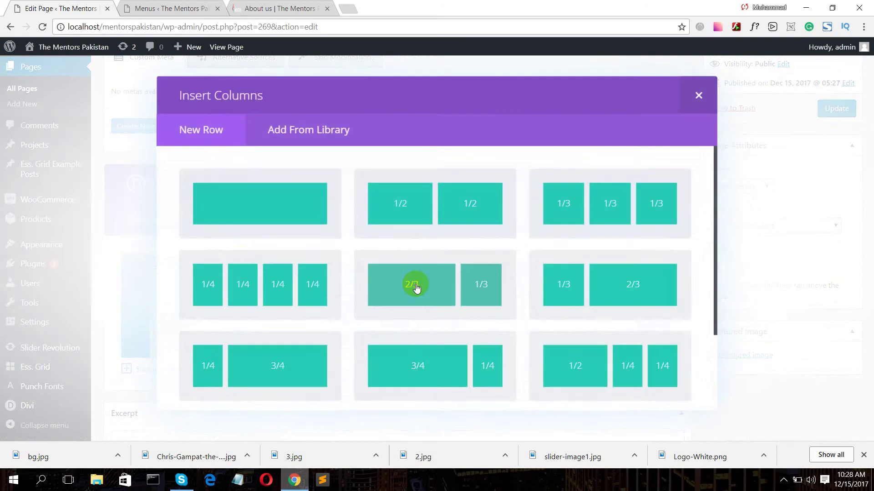
left_click(230, 201)
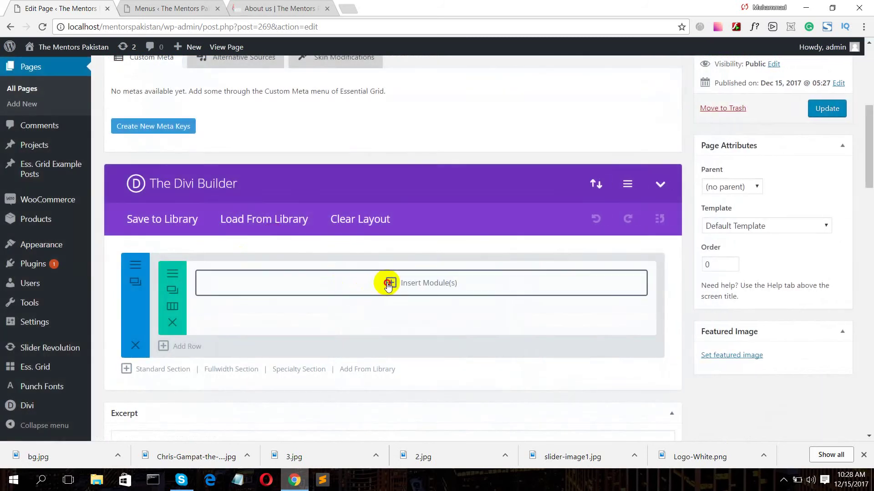
left_click(388, 284)
scroll(217, 317, "down", 4)
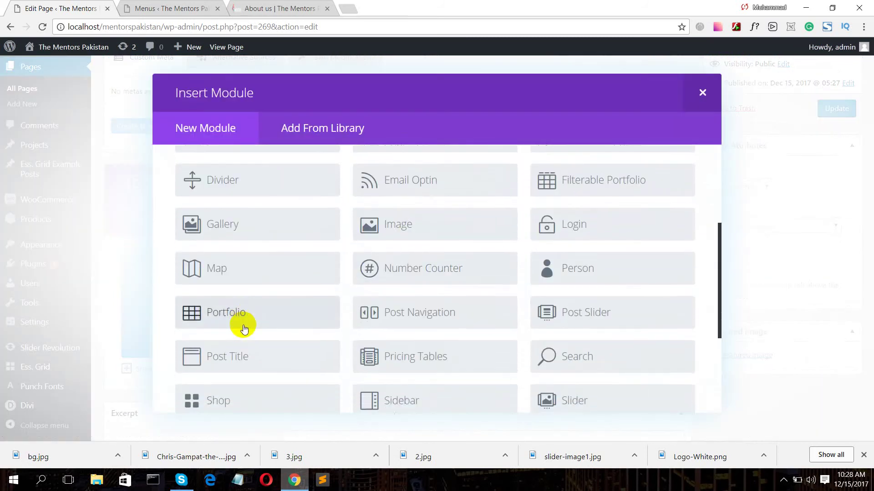
scroll(244, 328, "down", 2)
- Add a Shop module showing 12 Recent Products from the Laptop category
left_click(194, 296)
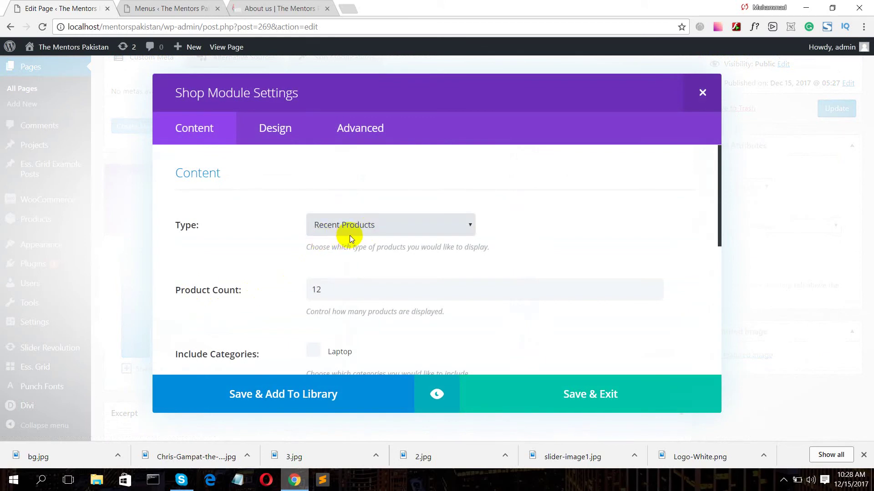
scroll(351, 239, "down", 3)
scroll(356, 248, "up", 3)
left_click(350, 228)
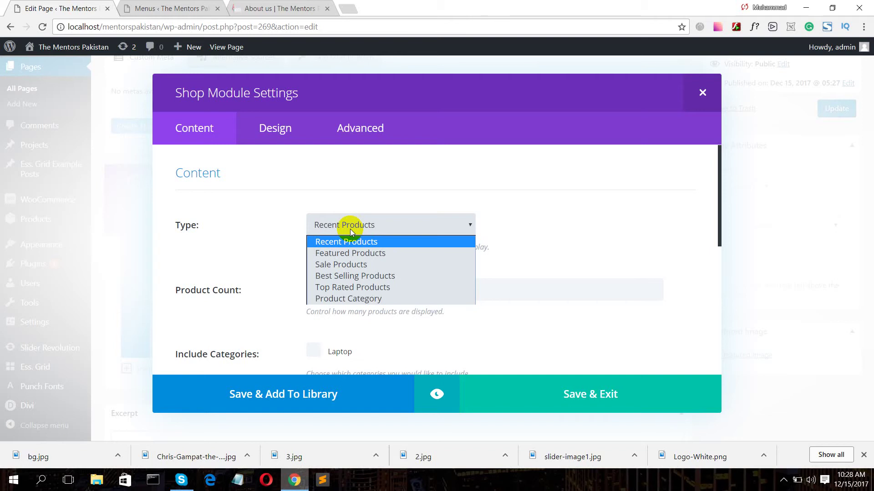
left_click(351, 229)
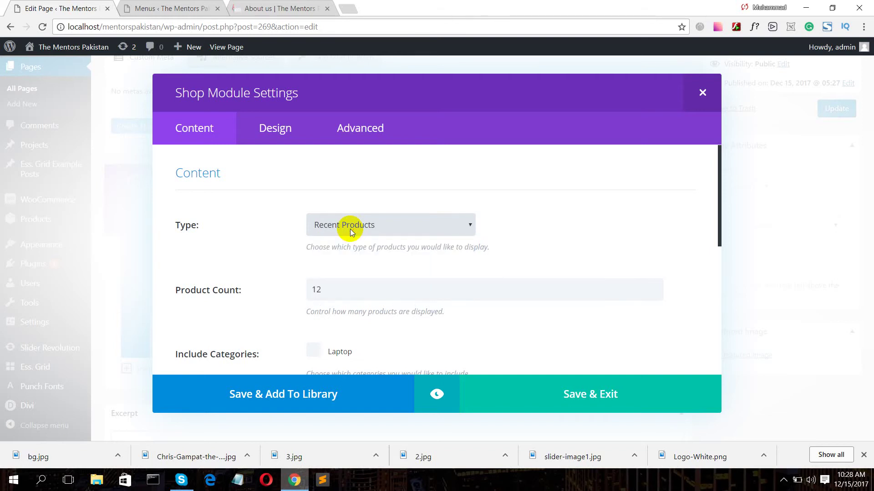
scroll(357, 248, "down", 1)
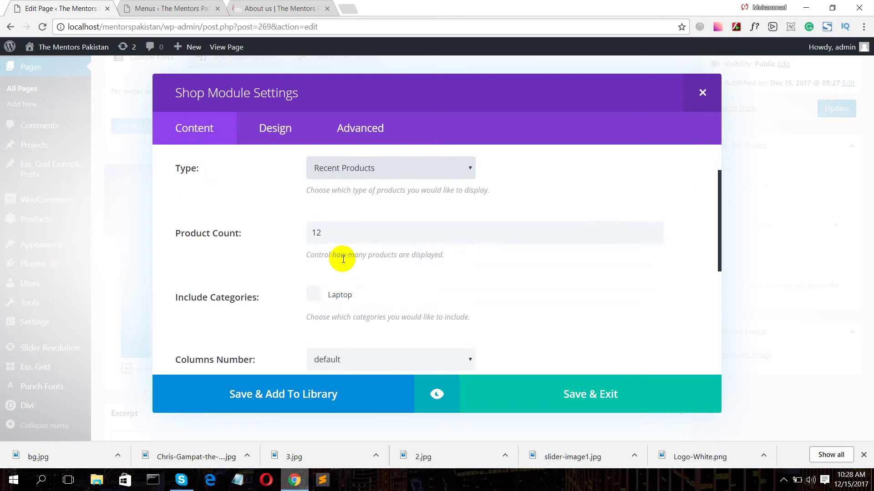
left_click(332, 233)
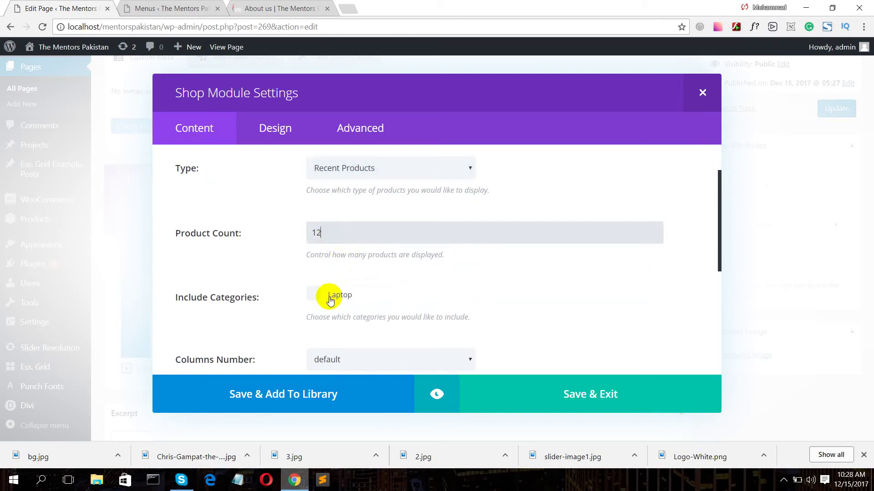
scroll(328, 296, "down", 1)
left_click(312, 237)
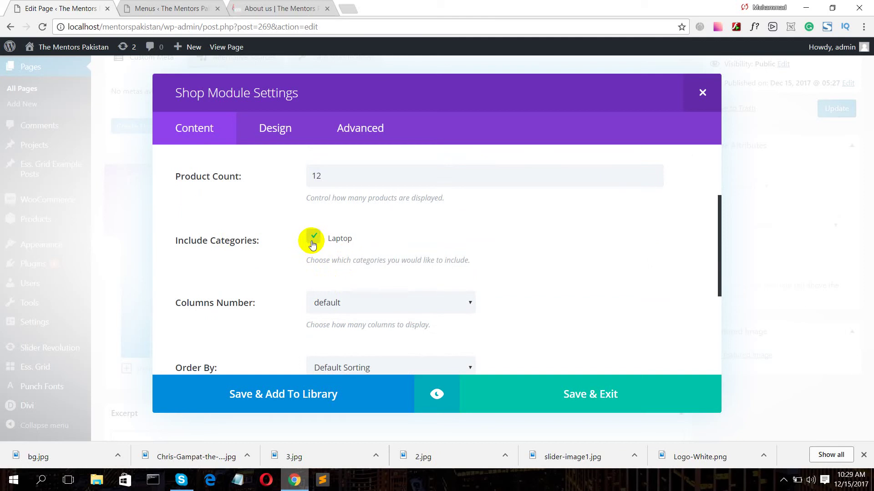
scroll(354, 261, "down", 2)
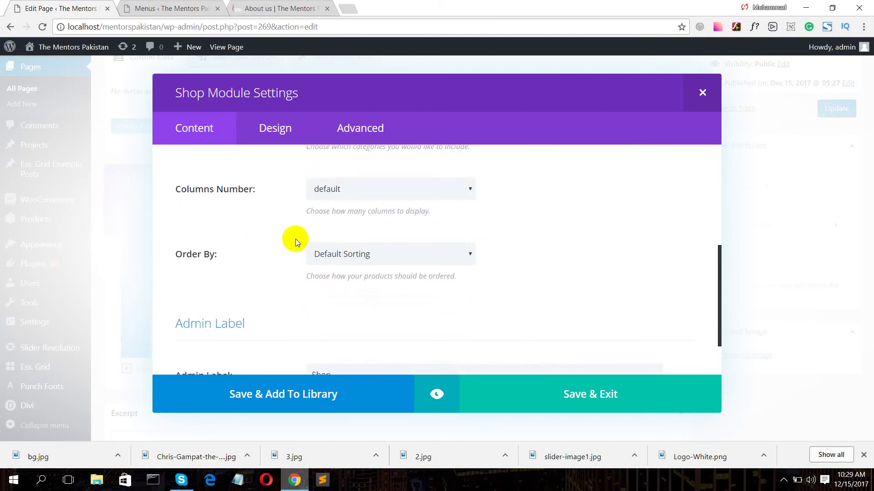
scroll(314, 232, "down", 1)
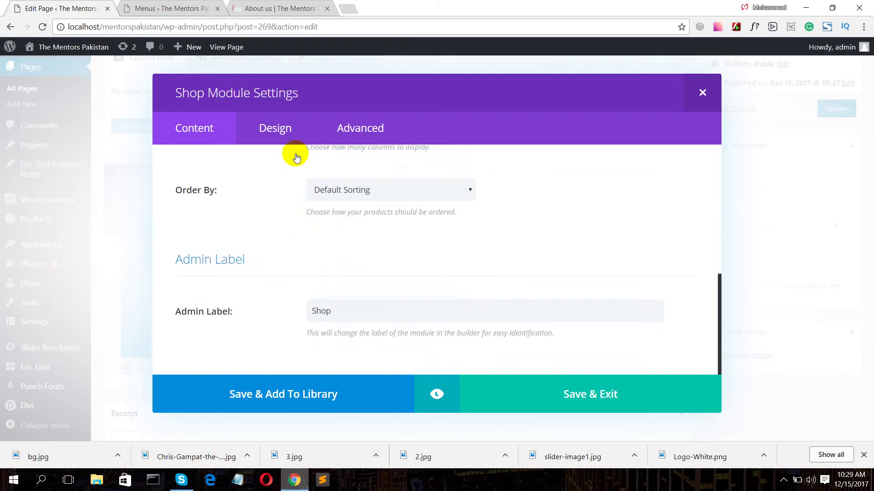
- Look through the Shop module's Design settings, then save and close the module
left_click(276, 139)
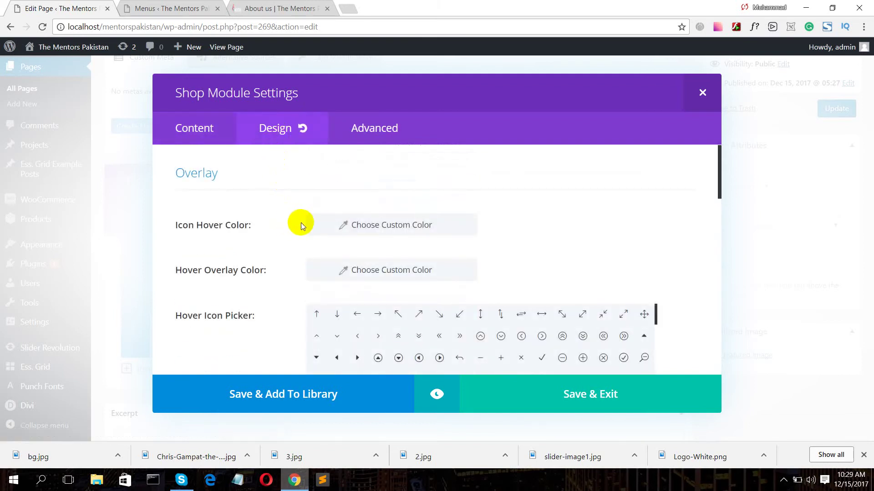
scroll(307, 235, "down", 1)
scroll(307, 243, "down", 2)
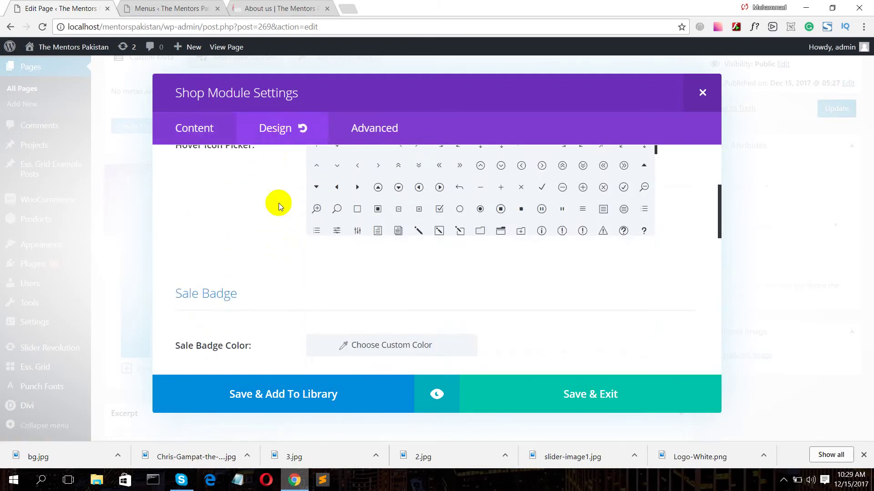
scroll(491, 190, "down", 3)
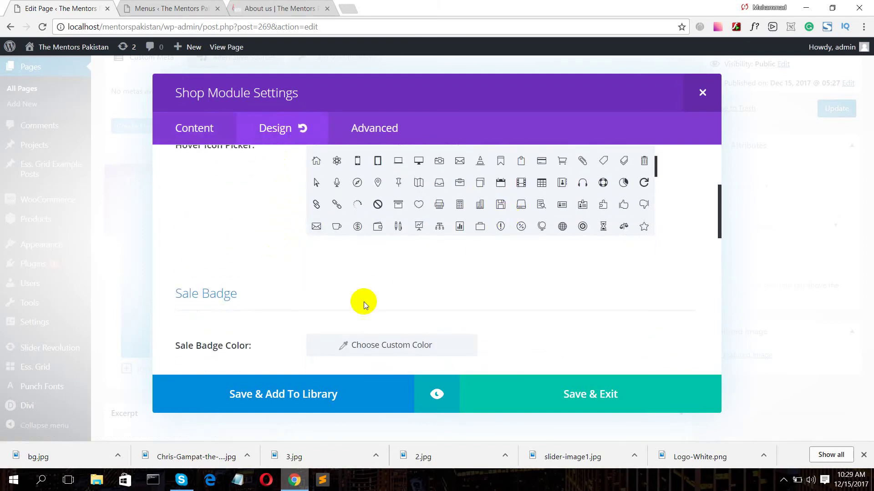
scroll(363, 301, "down", 1)
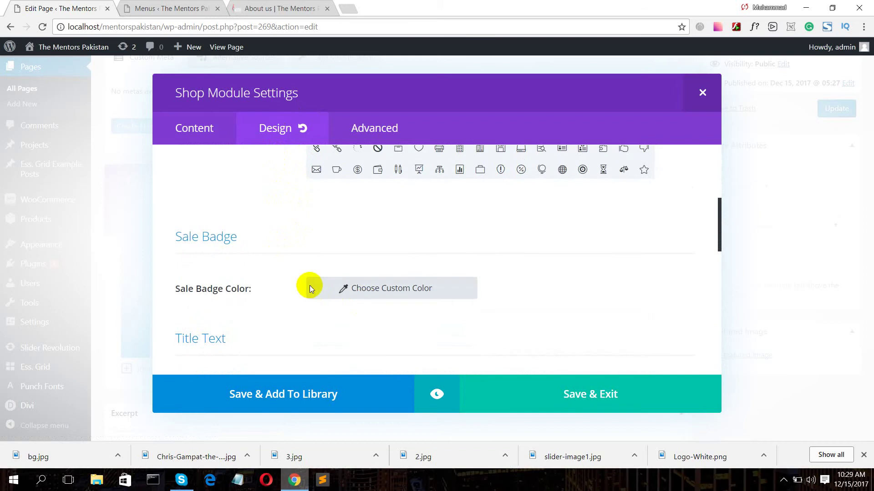
scroll(305, 309, "down", 3)
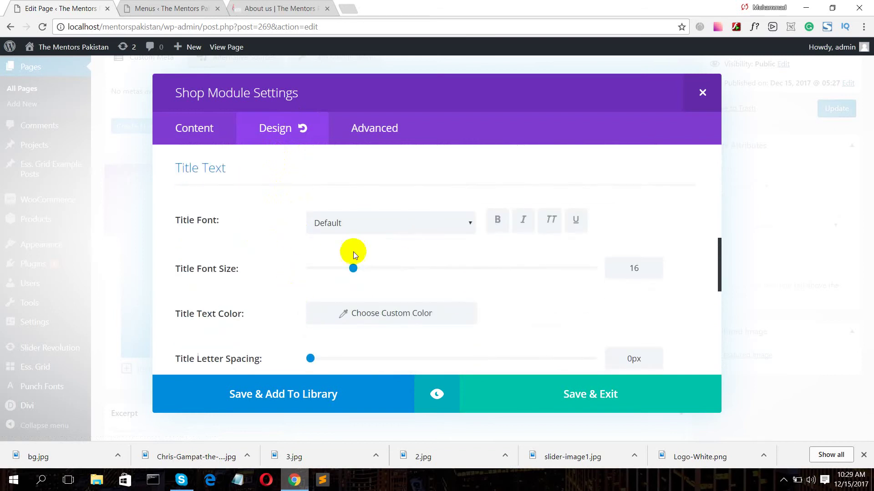
scroll(506, 351, "down", 3)
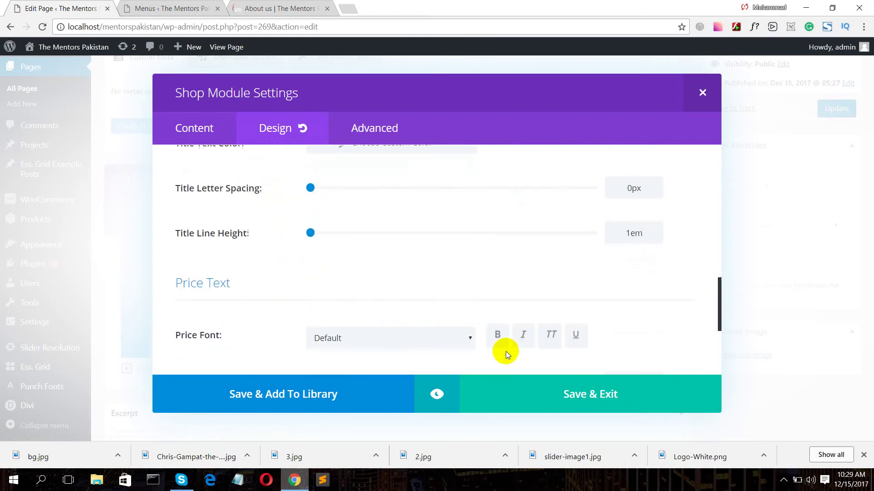
left_click(537, 390)
- Preview the shop page showing the Core-i7 HP Laptop at Rs45,000, then update the page
scroll(692, 201, "up", 4)
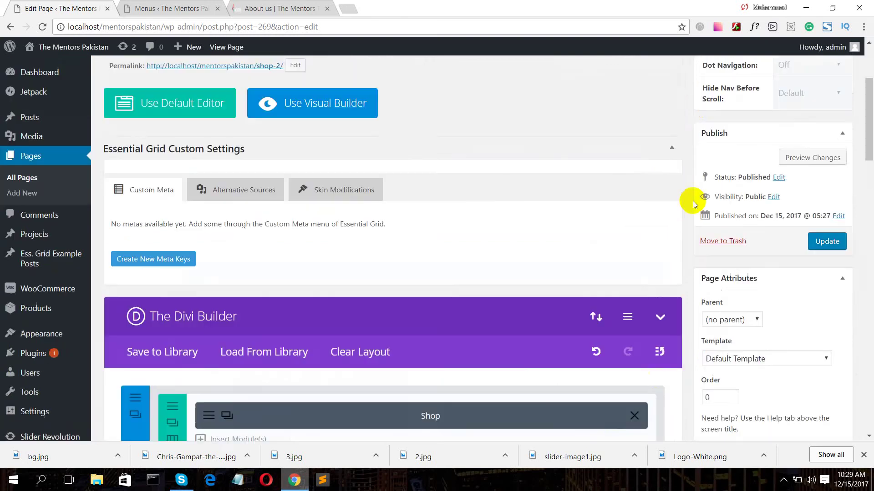
scroll(693, 201, "up", 2)
left_click(801, 250)
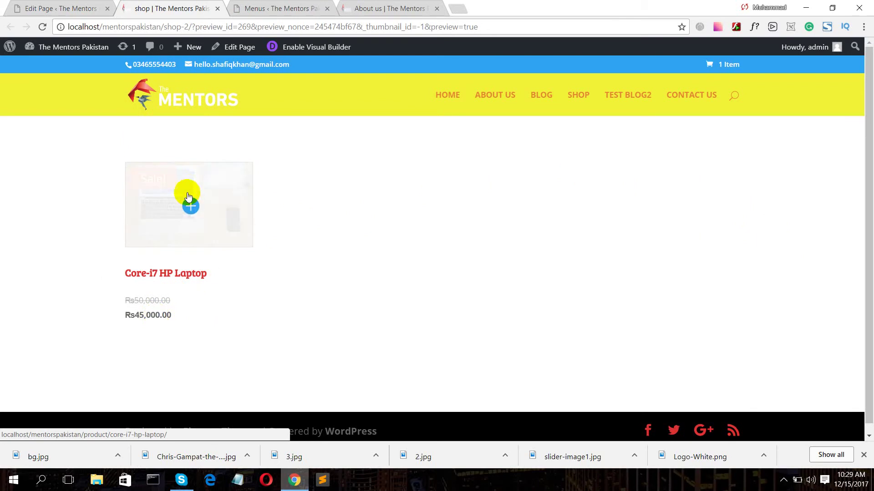
left_click(63, 9)
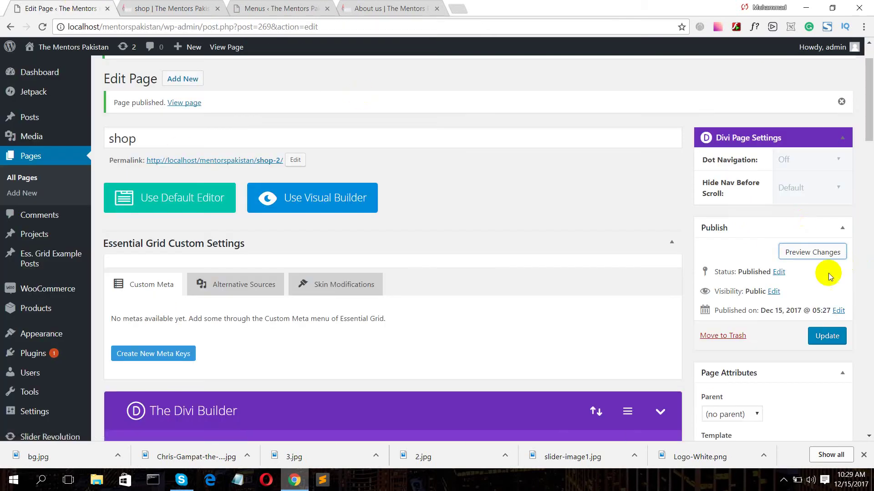
left_click(827, 337)
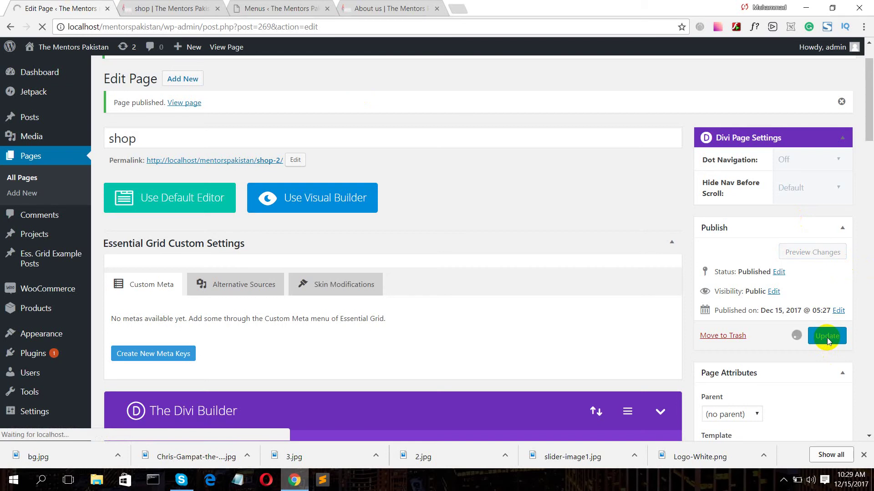
left_click(42, 220)
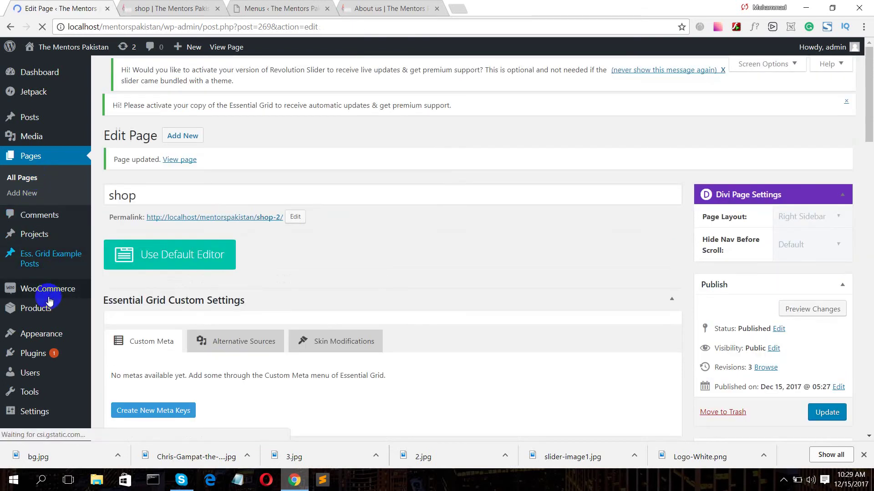
- Start a new product titled 'Dell Core-i5 Laptop'
mouse_move(46, 295)
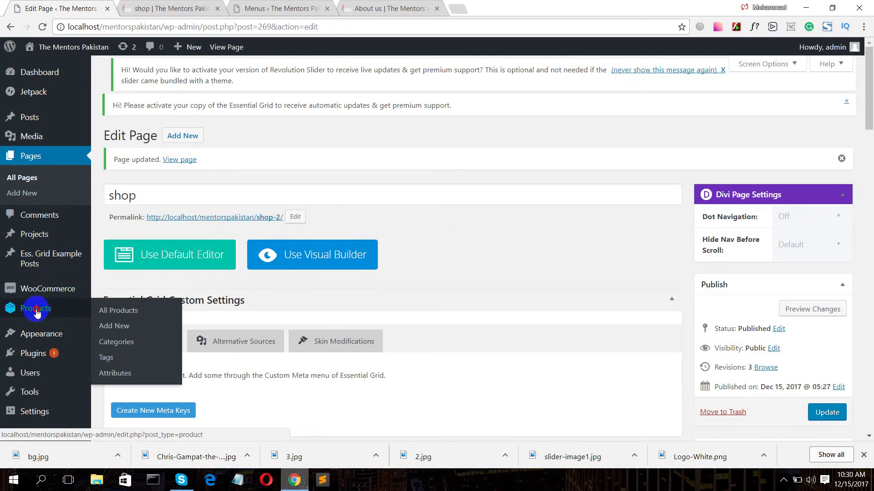
left_click(37, 313)
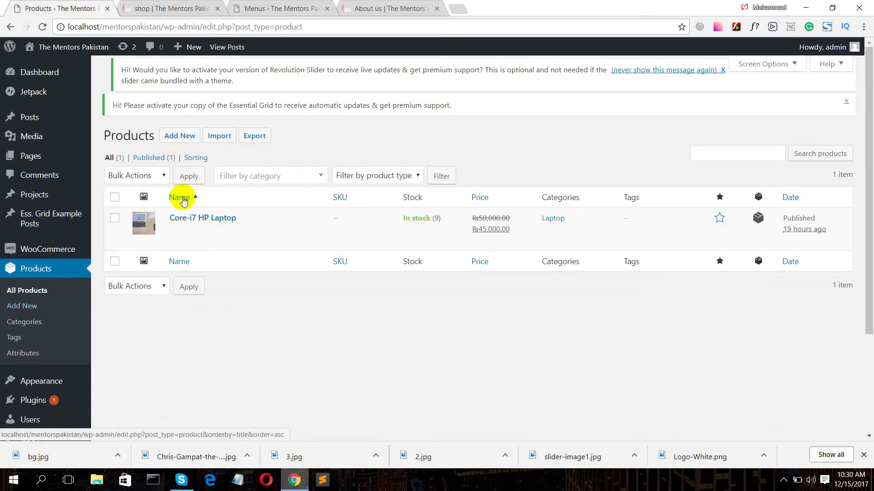
left_click(180, 137)
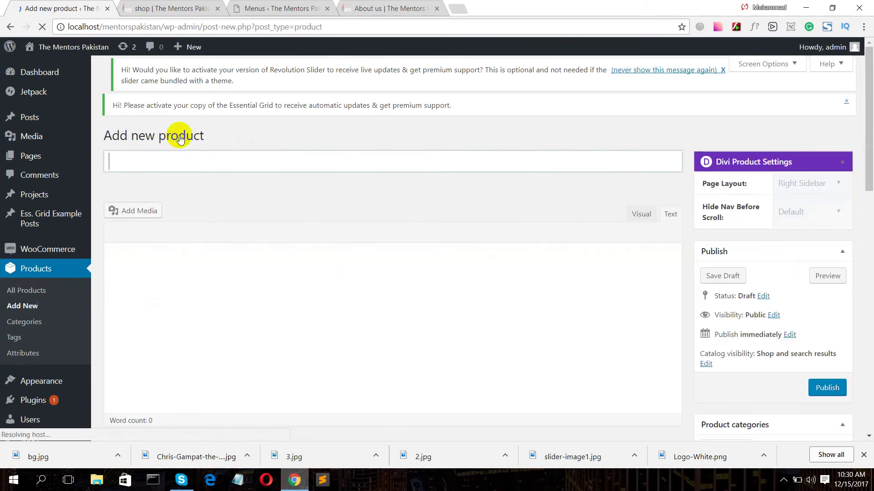
left_click(185, 163)
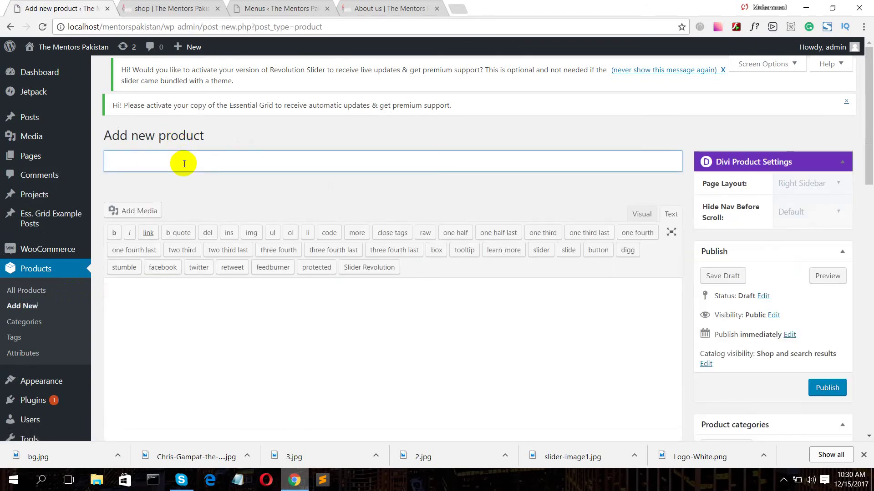
type("Dell Core-i5 Laptop")
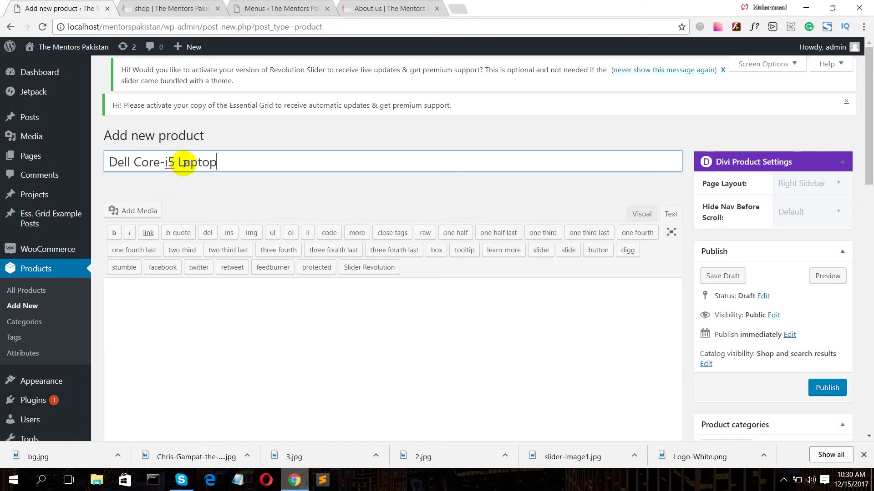
scroll(254, 261, "down", 3)
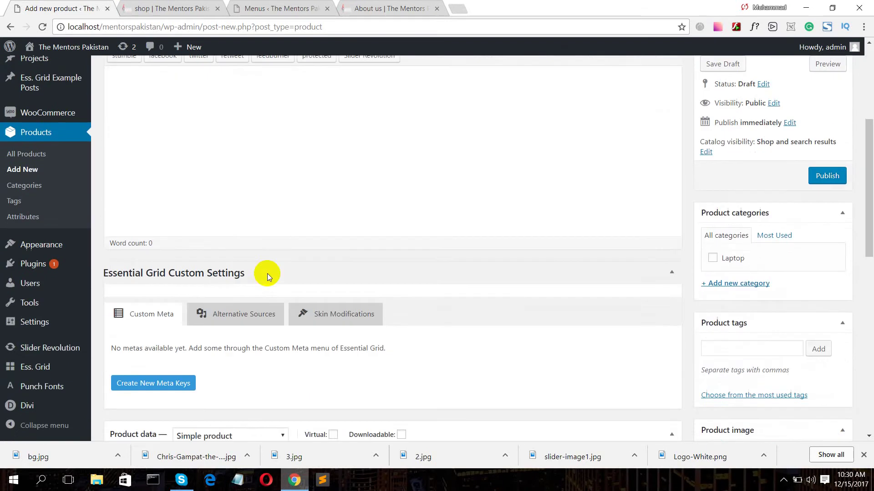
scroll(283, 258, "down", 4)
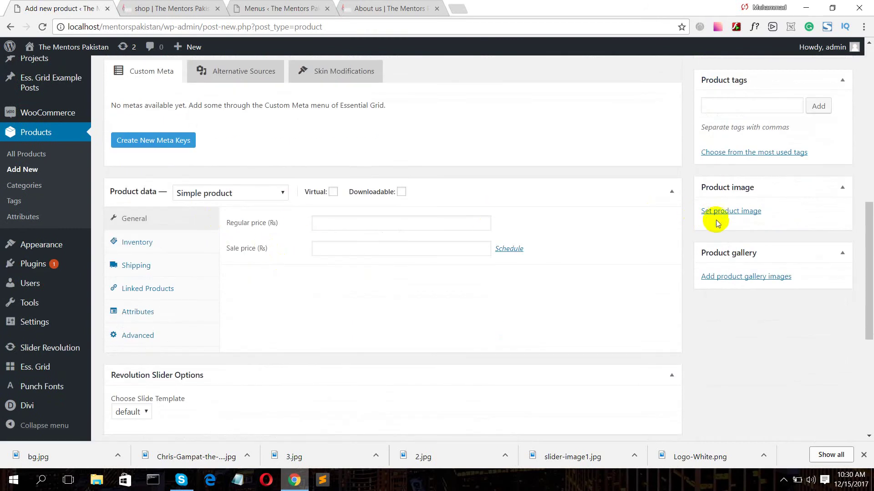
- Upload 3.jpg and set it as the Dell Core-i5 Laptop's product image
left_click(723, 211)
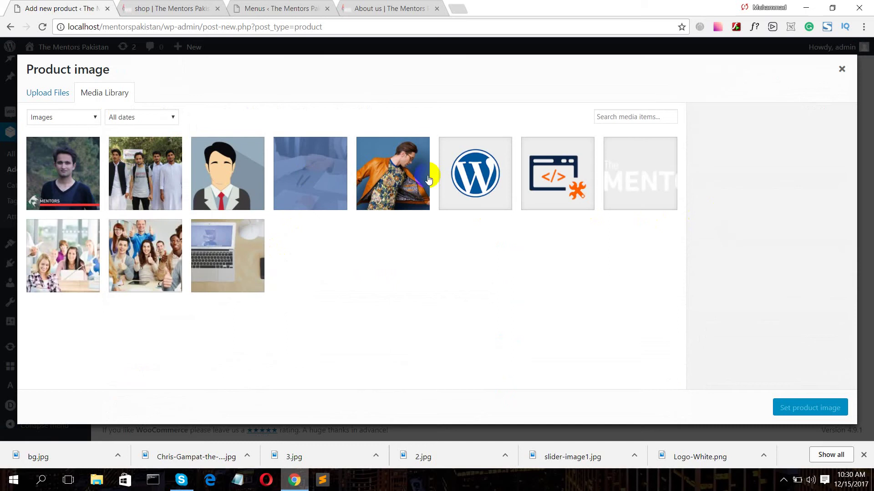
left_click(50, 96)
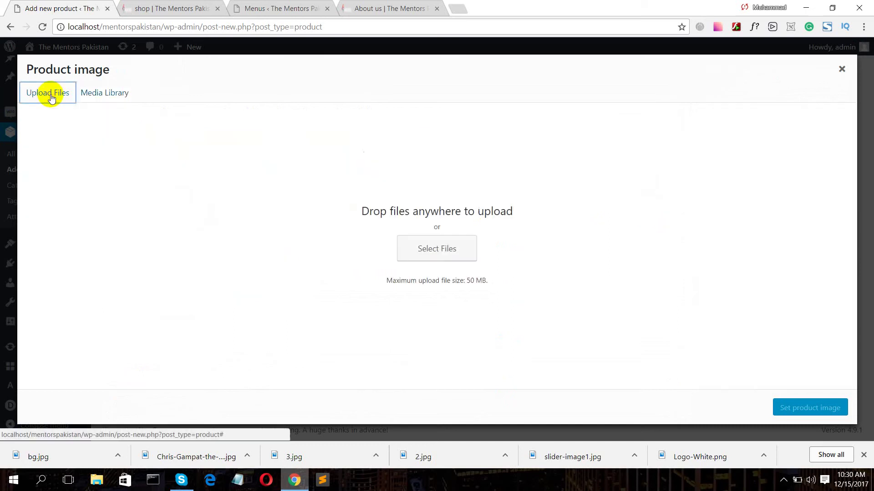
left_click(417, 243)
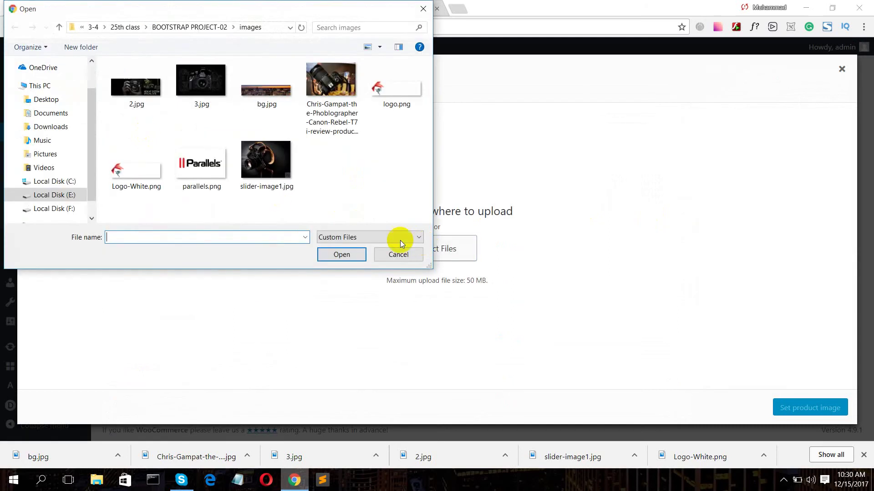
left_click(198, 88)
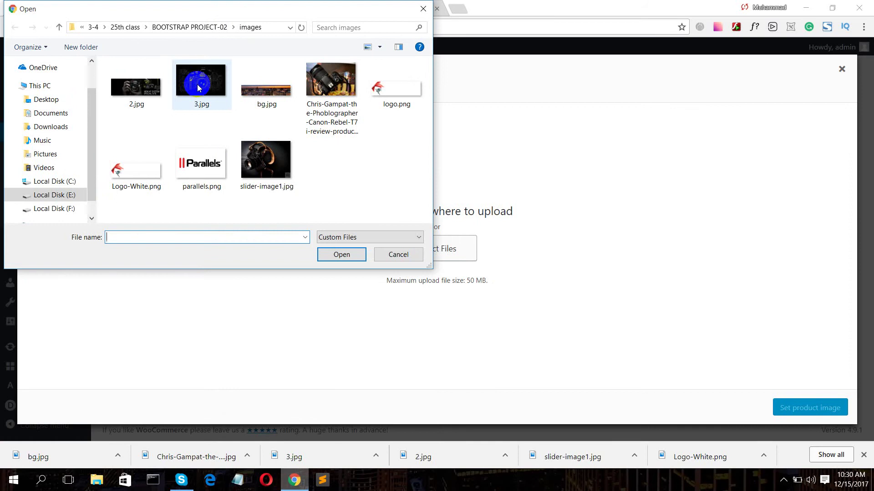
left_click(198, 88)
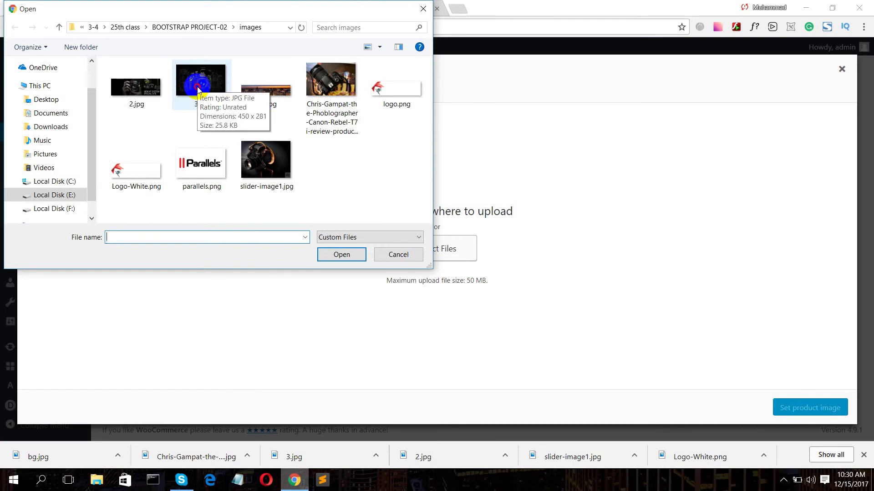
left_click(342, 257)
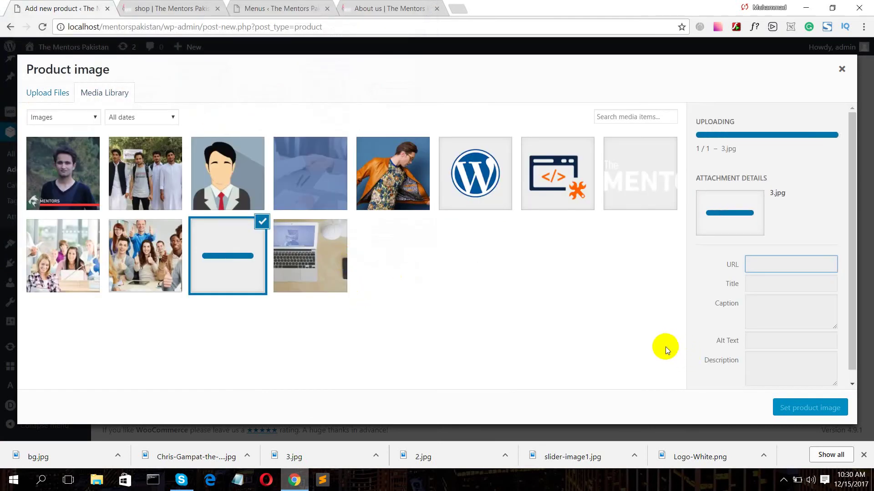
left_click(791, 407)
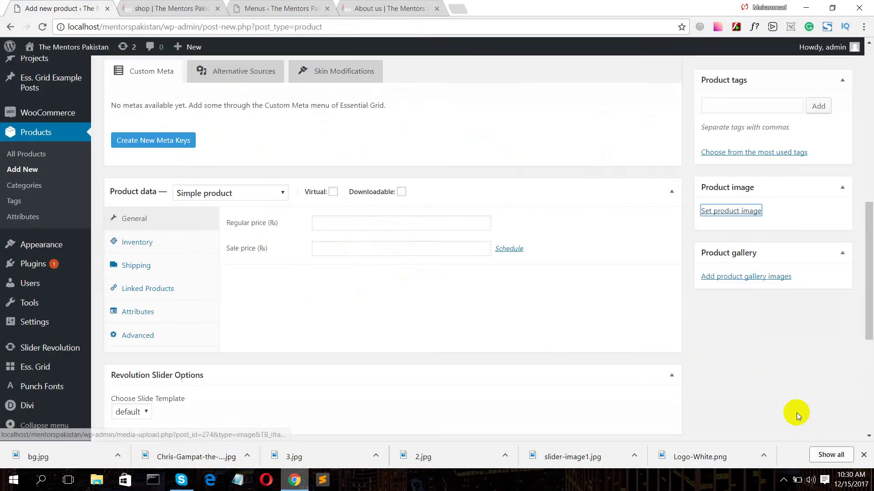
left_click(346, 223)
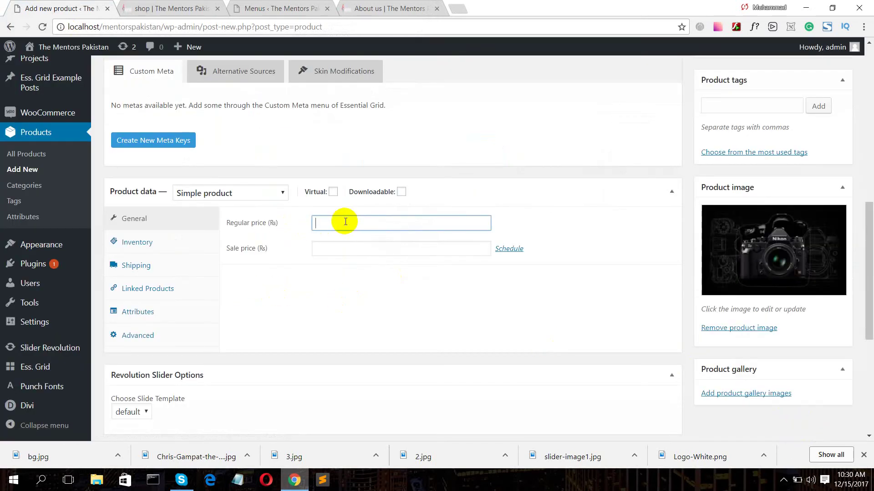
- Set the regular price to 40000 and the sale price to 35000
type("40000")
left_click(345, 248)
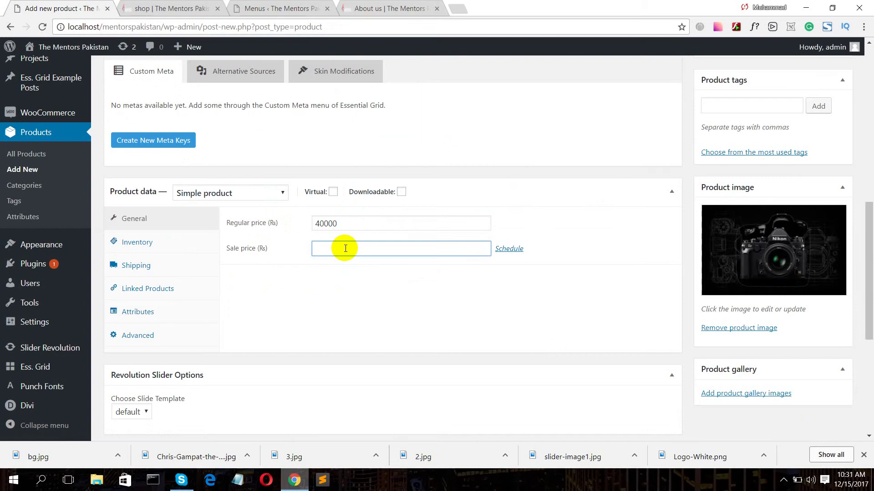
type("35000")
scroll(286, 241, "down", 3)
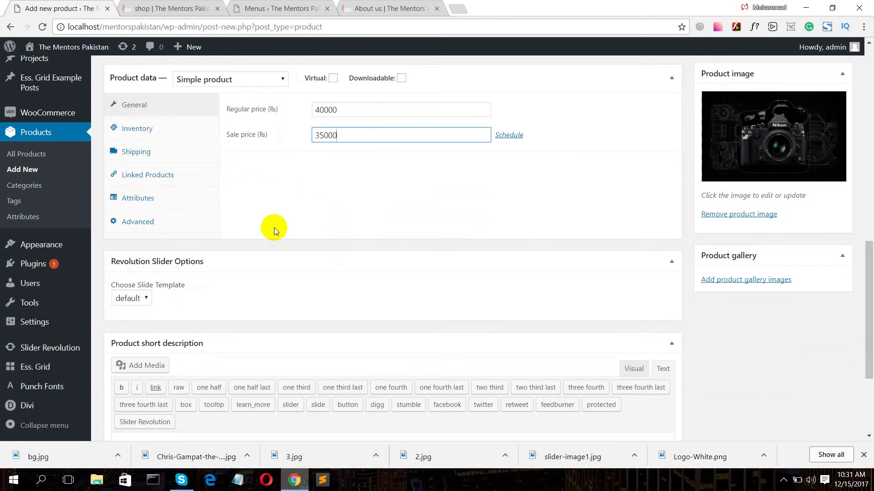
scroll(275, 229, "down", 3)
scroll(287, 233, "up", 3)
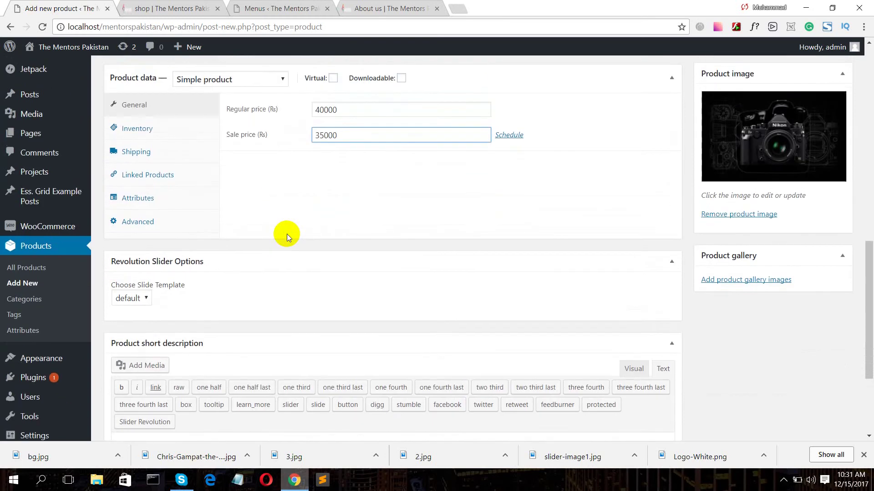
scroll(284, 228, "up", 3)
- Enable stock management with quantity 10 and keep the product In stock
left_click(135, 244)
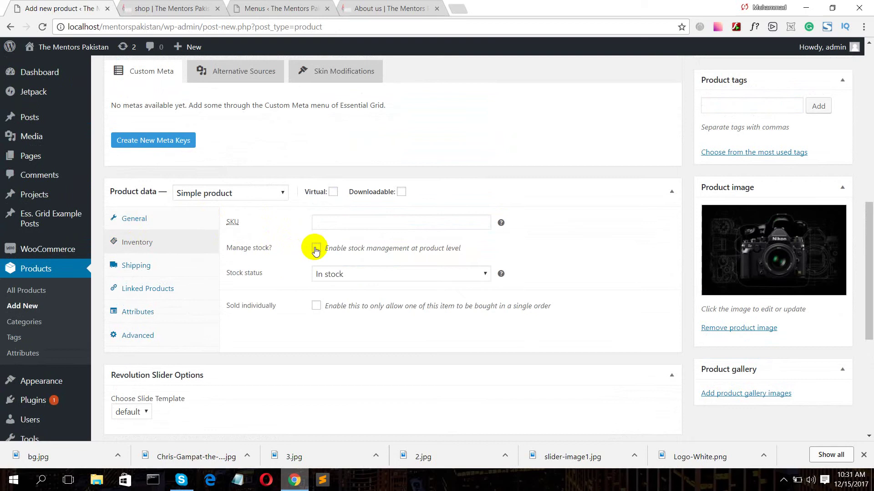
left_click(316, 249)
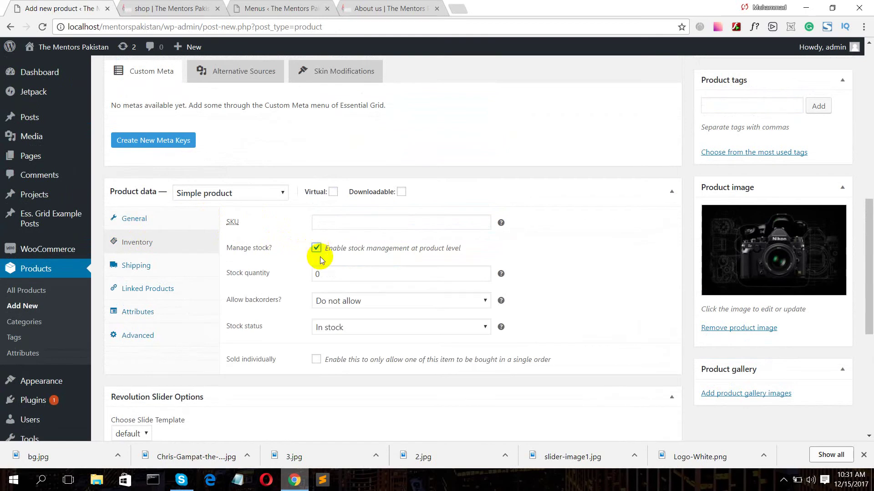
left_click(315, 273)
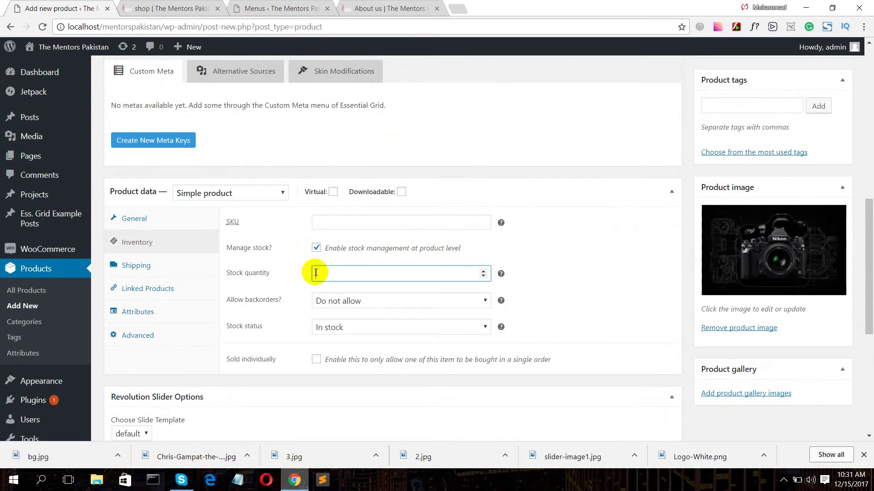
type("10")
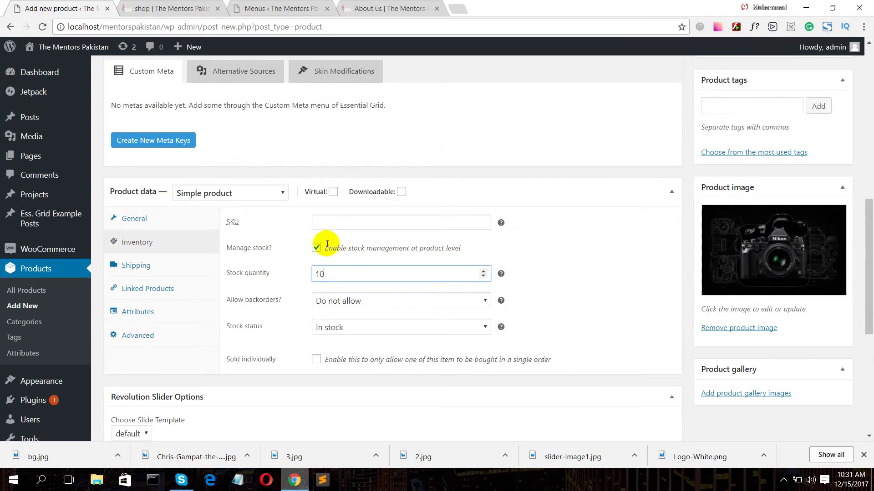
left_click(353, 328)
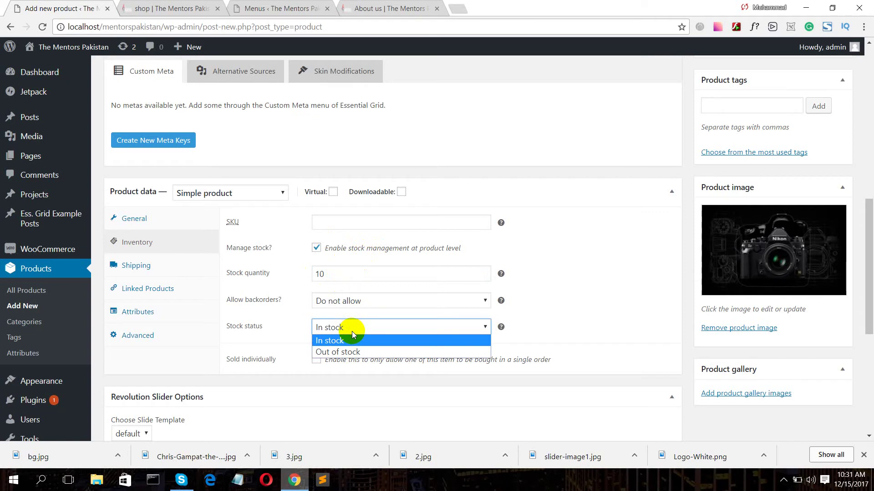
left_click(348, 340)
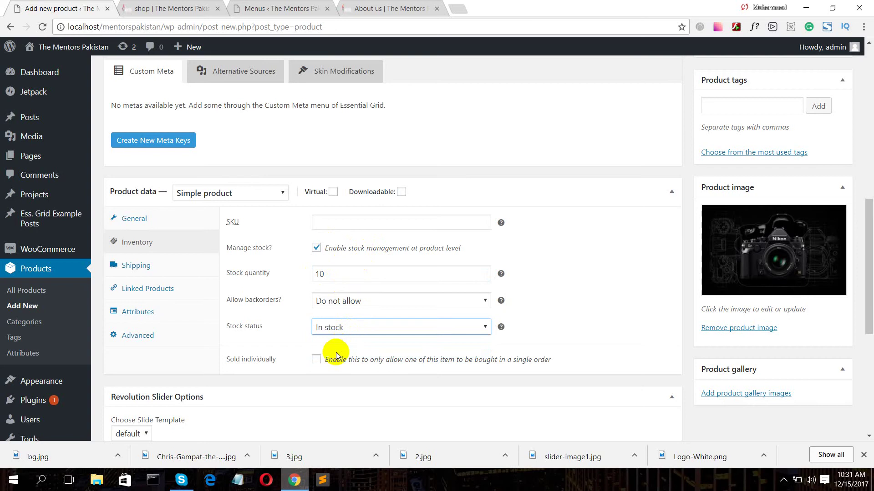
- Look through the Advanced, Attributes and Shipping product data settings
scroll(332, 377, "down", 3)
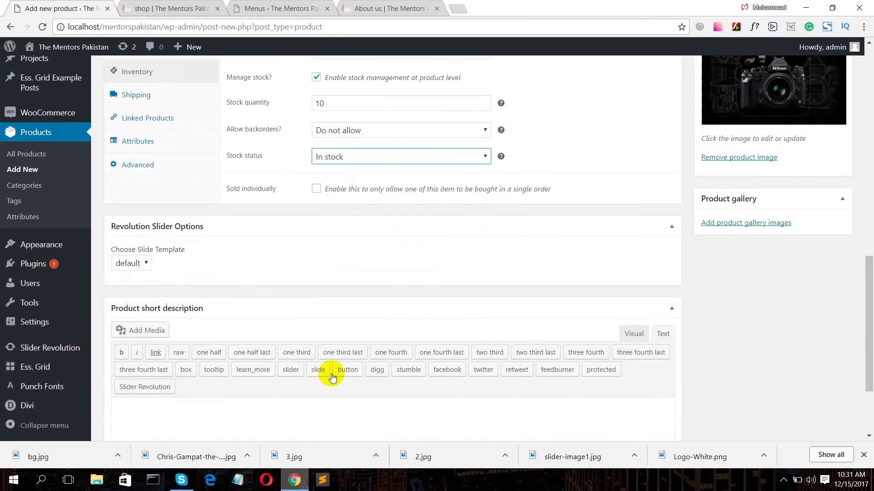
left_click(145, 164)
scroll(184, 145, "up", 2)
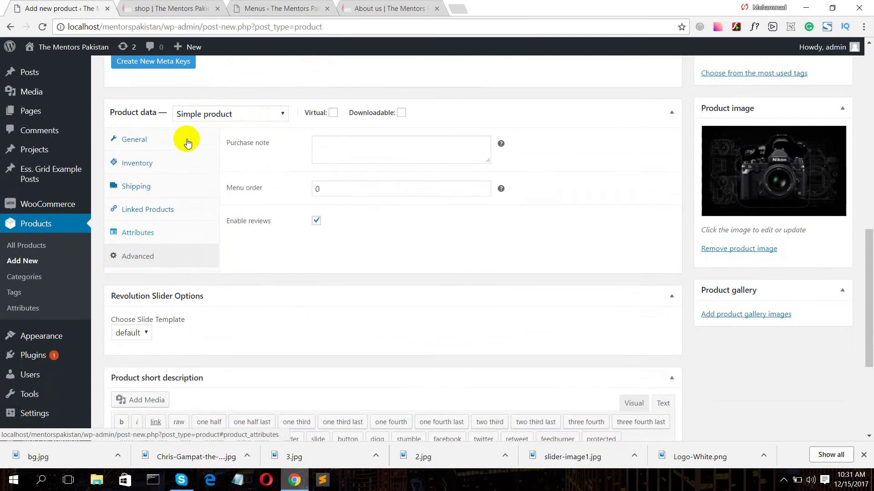
left_click(146, 258)
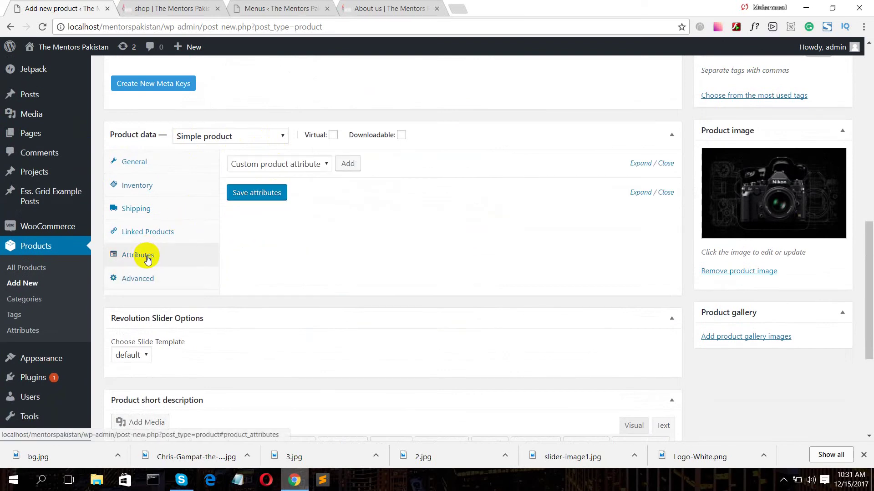
left_click(139, 277)
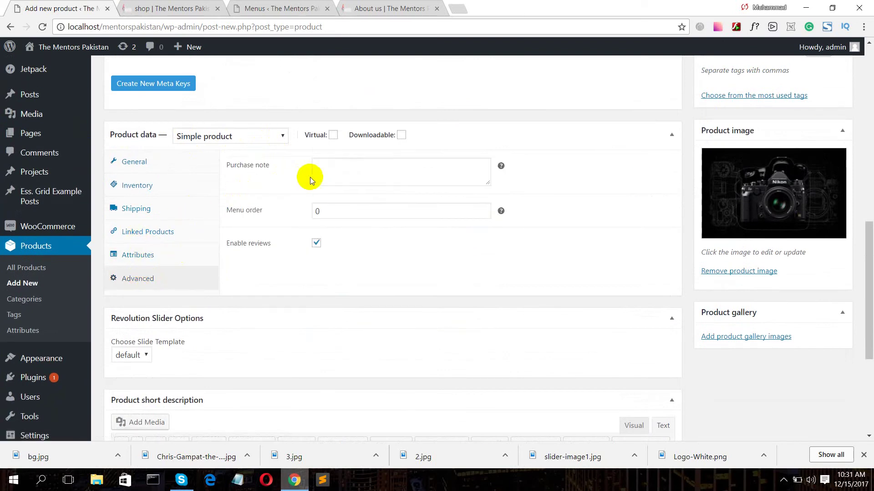
left_click(324, 175)
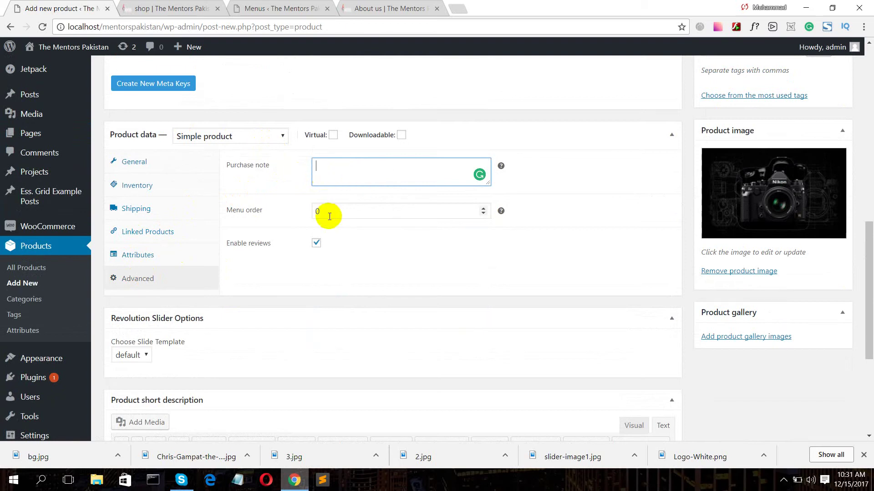
left_click(159, 217)
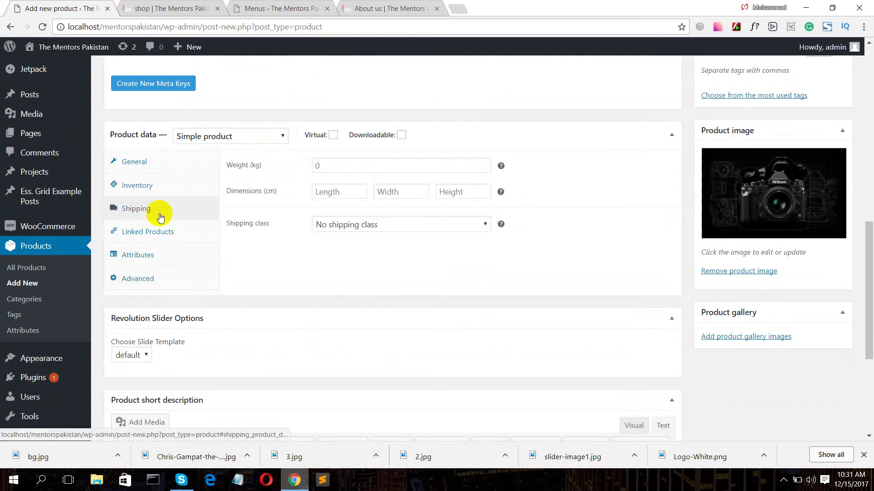
left_click(314, 165)
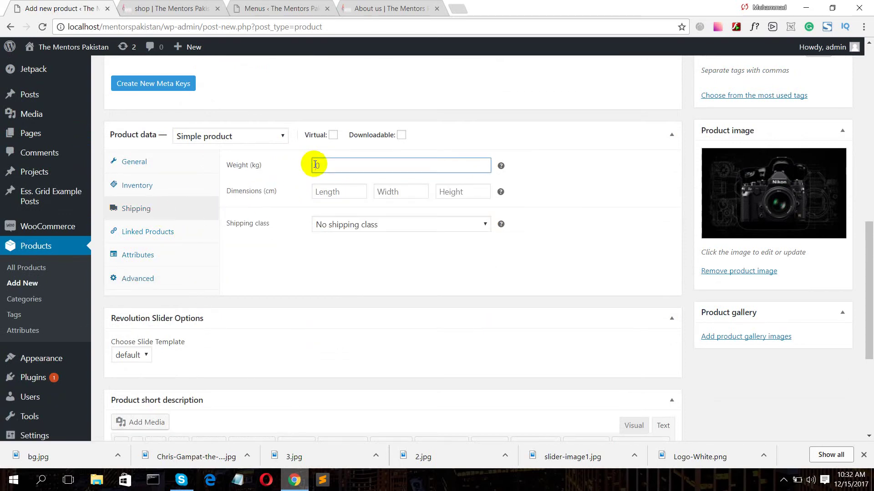
scroll(342, 236, "down", 5)
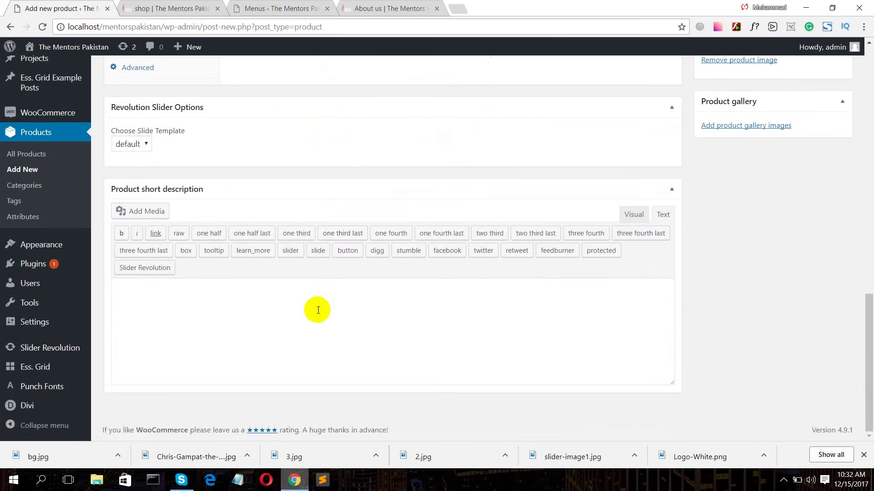
scroll(400, 321, "up", 10)
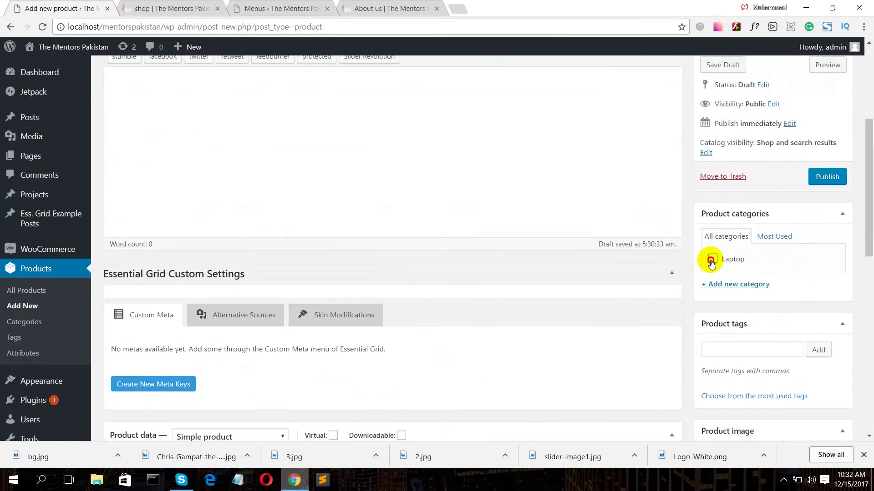
- File the Dell Core-i5 Laptop under the Laptop category and publish it
left_click(712, 259)
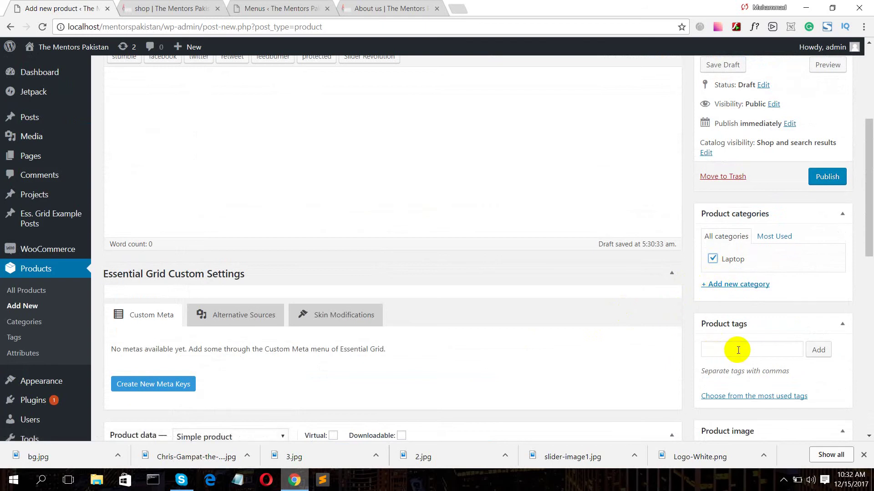
scroll(659, 332, "up", 5)
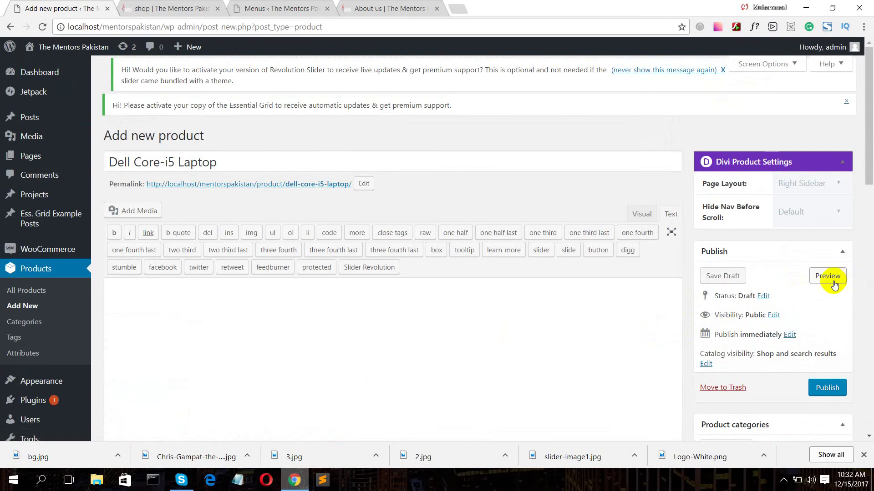
left_click(827, 387)
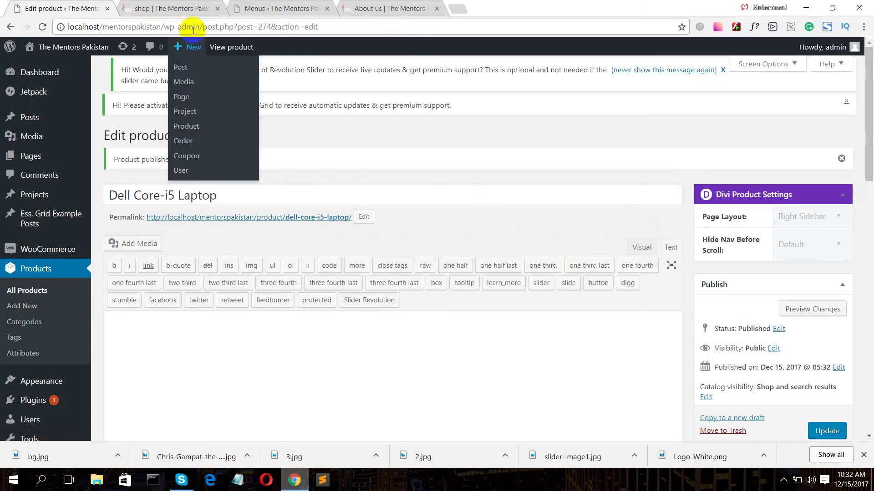
left_click(171, 8)
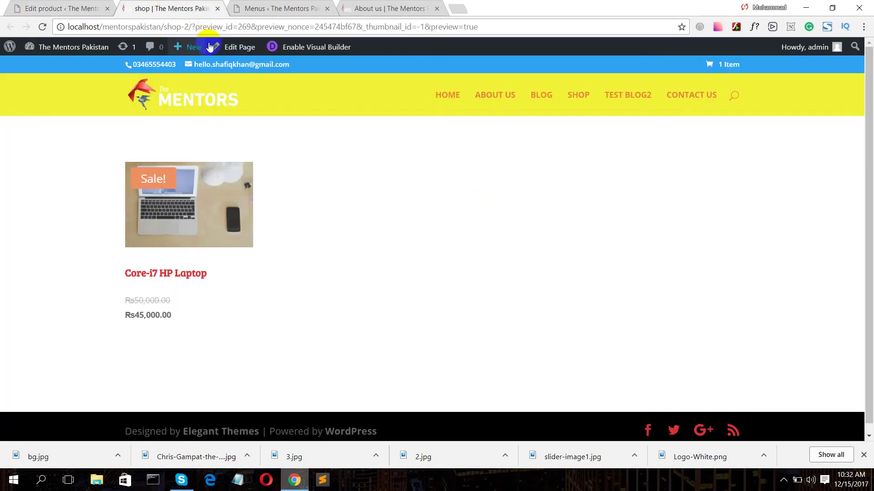
- Reload the shop preview to confirm the Dell Core-i5 Laptop at Rs35,000 appears beside the HP laptop
left_click(42, 26)
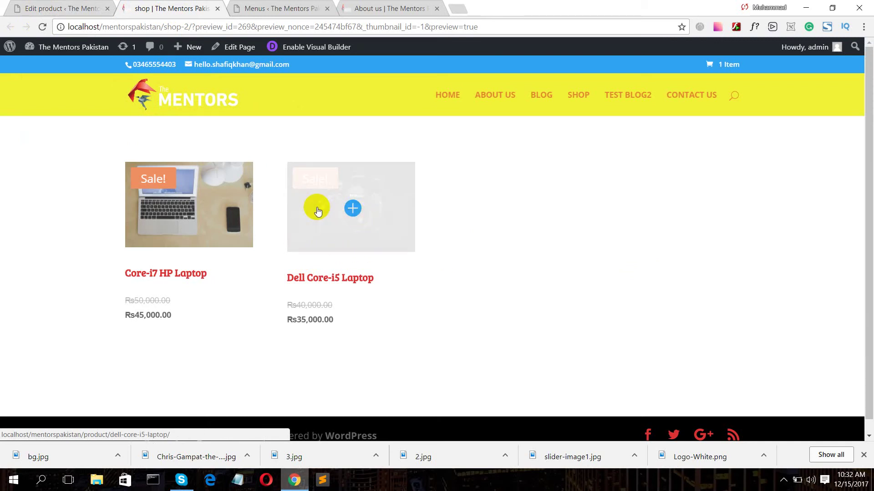
left_click(1, 1)
left_click(65, 2)
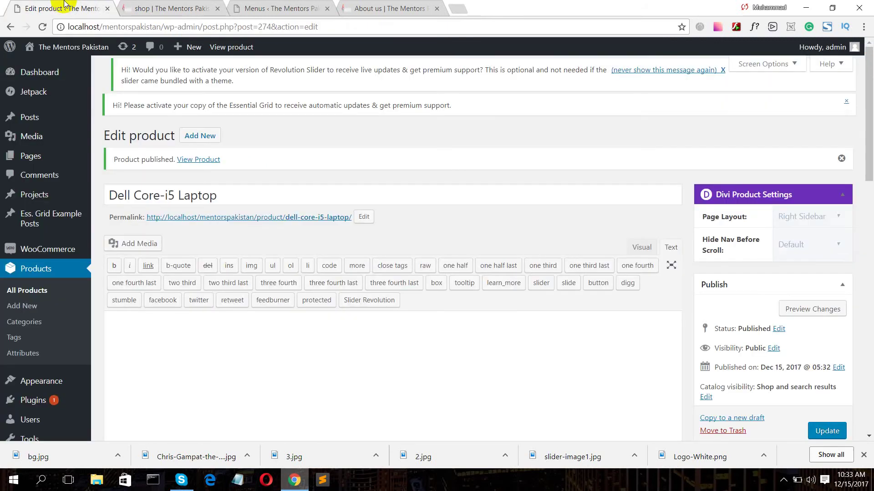
left_click(157, 8)
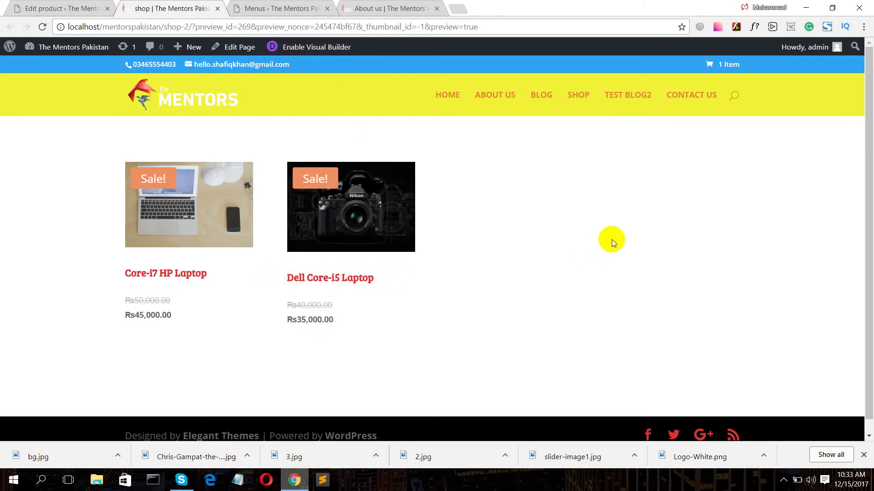
scroll(611, 239, "down", 1)
scroll(613, 238, "up", 1)
left_click(73, 6)
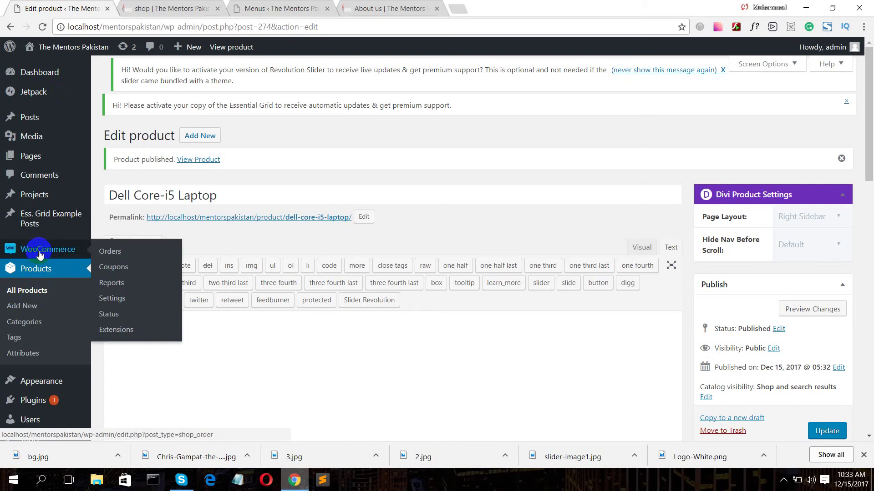
- Start a new coupon from the empty WooCommerce Coupons list
mouse_move(38, 253)
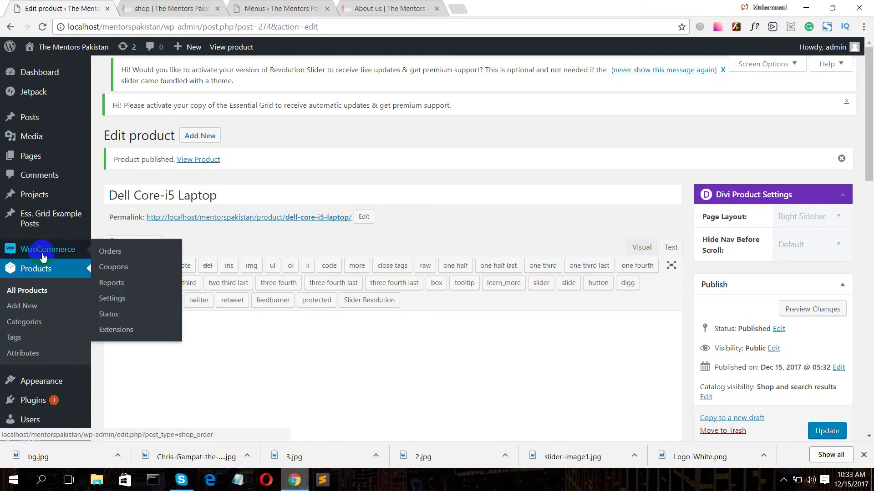
left_click(114, 268)
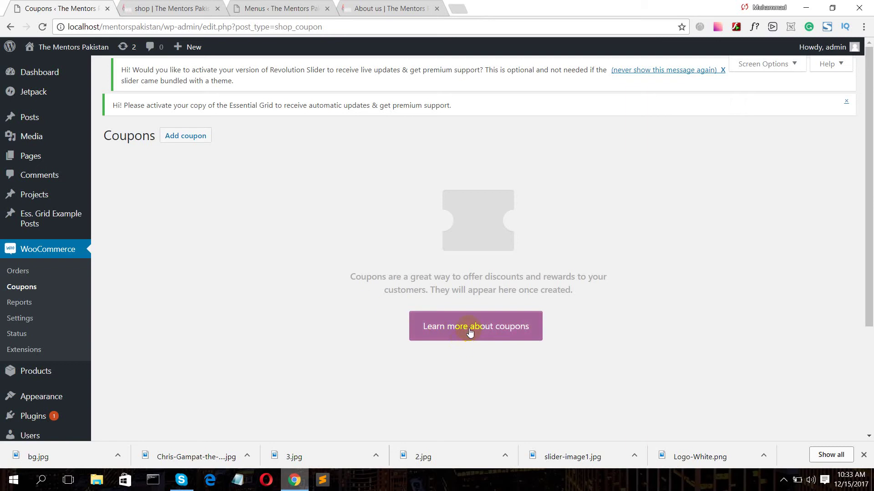
left_click(188, 136)
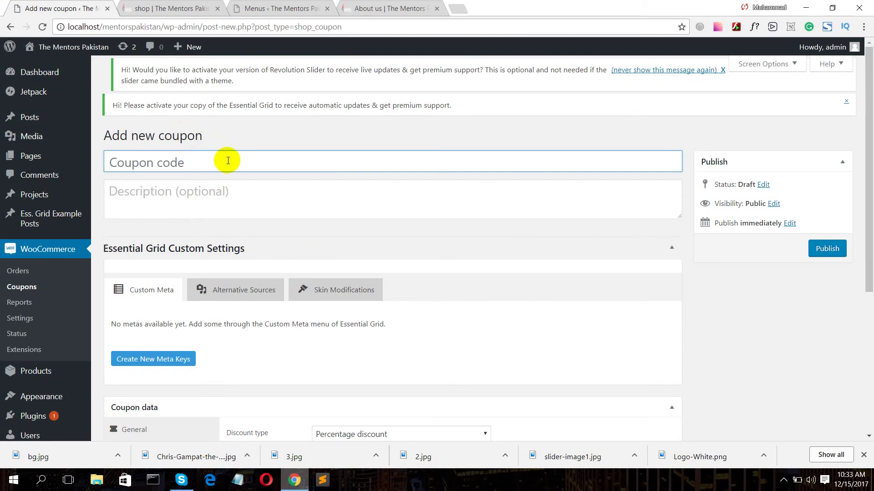
- Enter 'Boom' as the new coupon's code
key("shift")
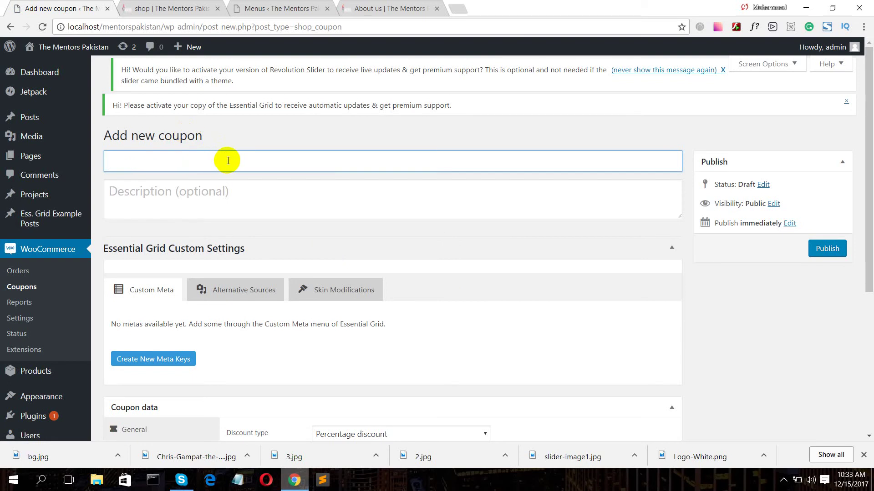
type("Boom")
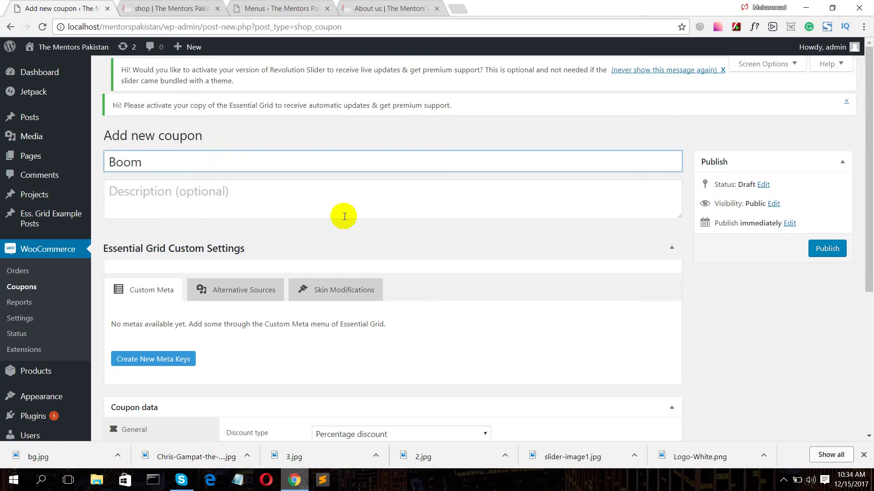
scroll(227, 310, "down", 3)
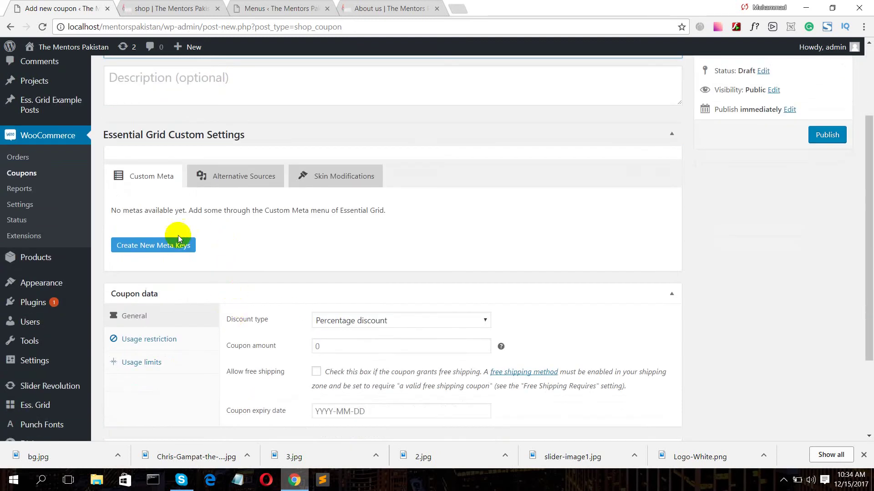
- Look through the Essential Grid Alternative Sources, Skin Modifications and Custom Meta tabs
left_click(236, 177)
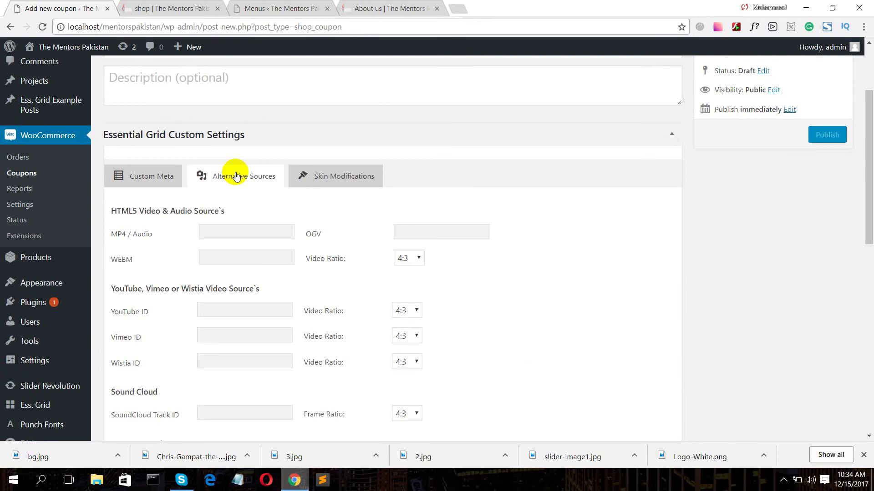
left_click(314, 176)
left_click(138, 176)
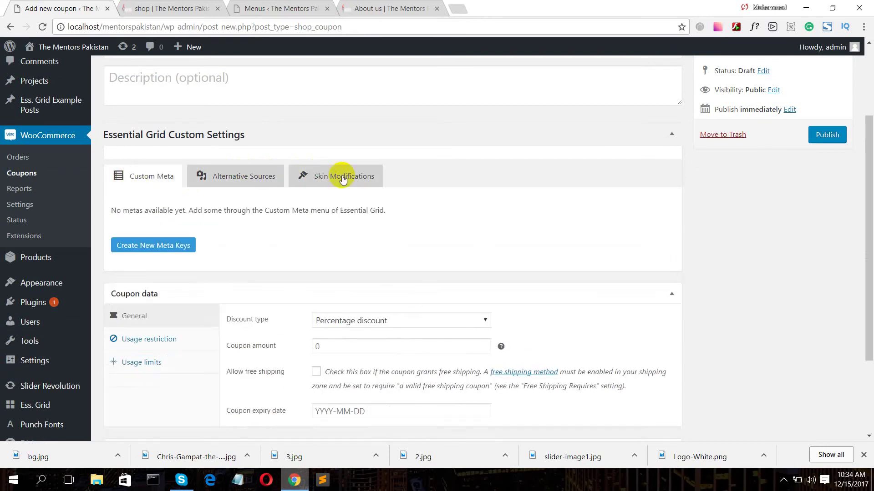
scroll(437, 175, "up", 5)
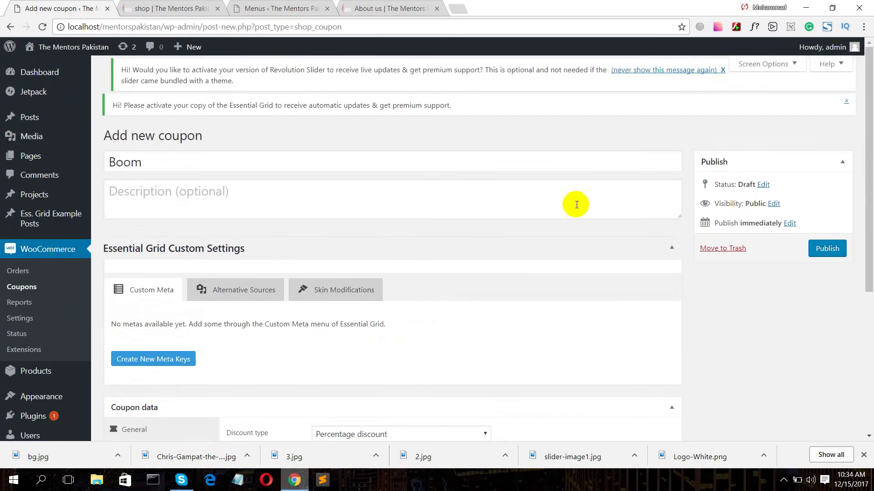
scroll(437, 228, "down", 1)
scroll(341, 193, "up", 1)
scroll(317, 207, "down", 4)
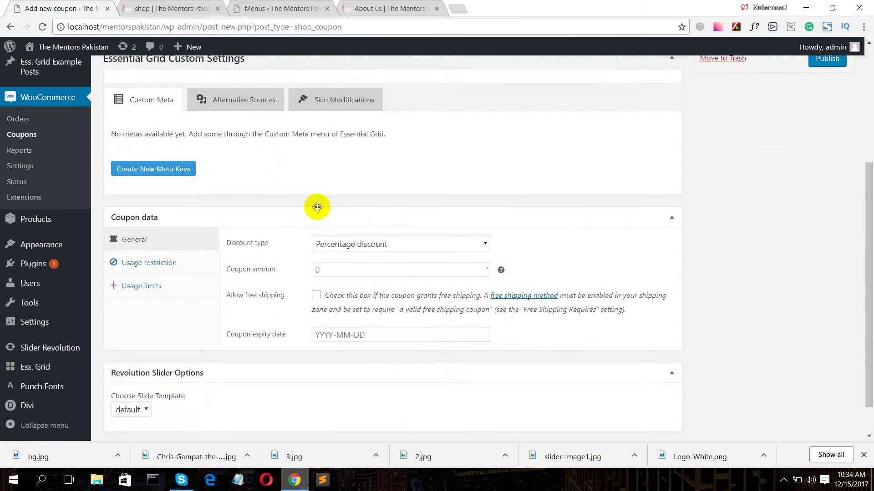
scroll(317, 207, "down", 1)
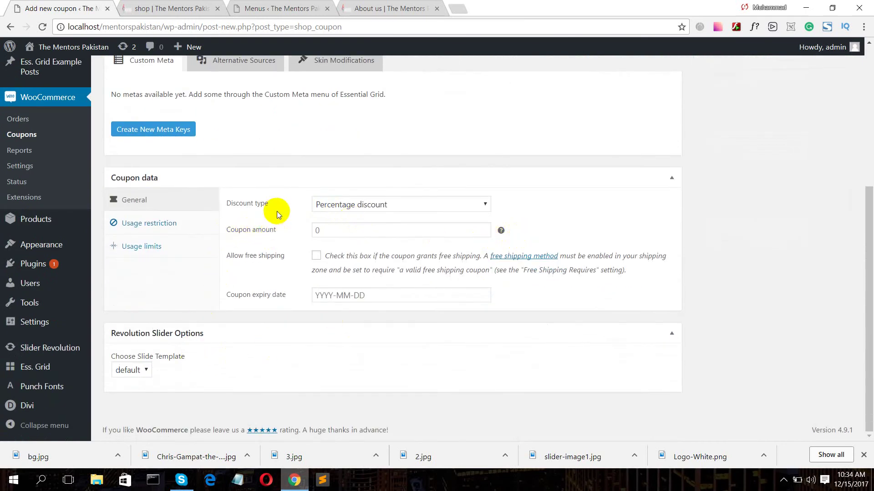
- Keep Percentage discount as the discount type and set the coupon amount to 50
left_click(369, 208)
left_click(367, 207)
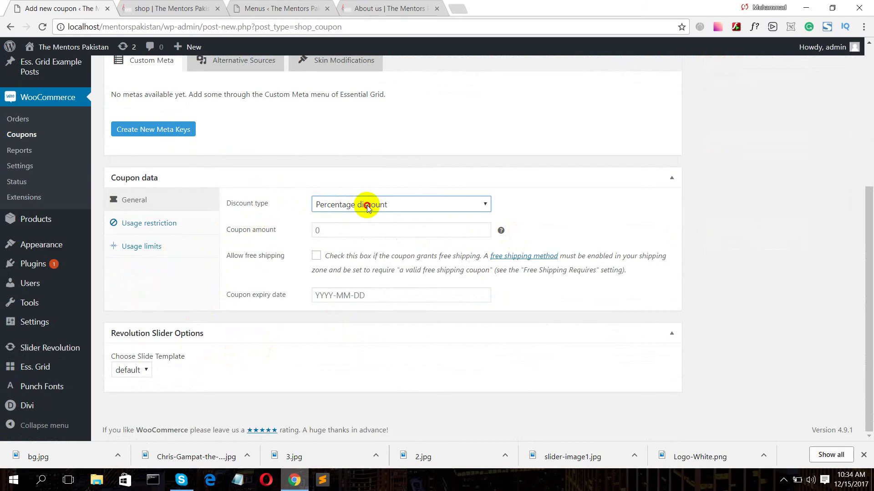
left_click(367, 207)
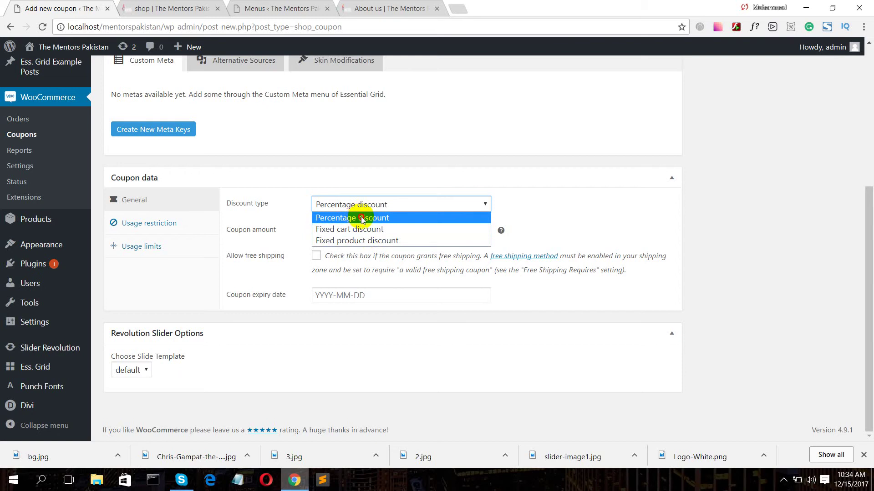
left_click(362, 218)
left_click(317, 231)
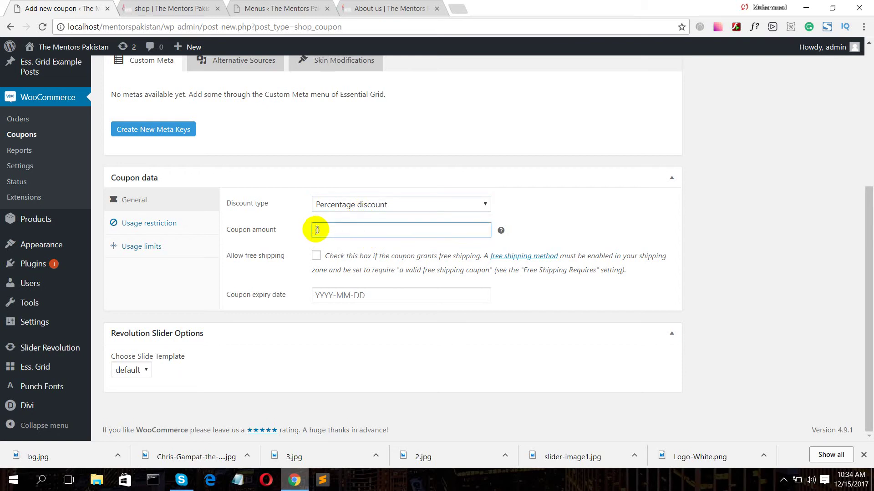
type("5")
left_click(325, 244)
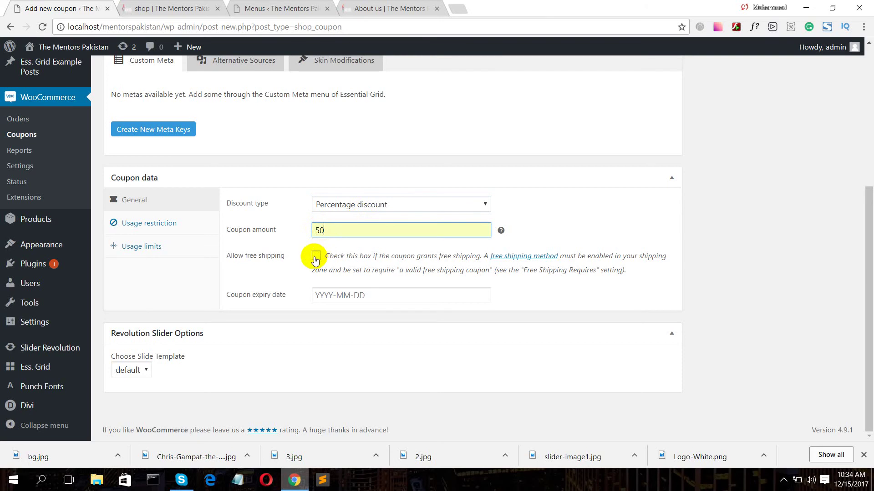
- Set the coupon to expire on 16 December 2017
left_click(325, 293)
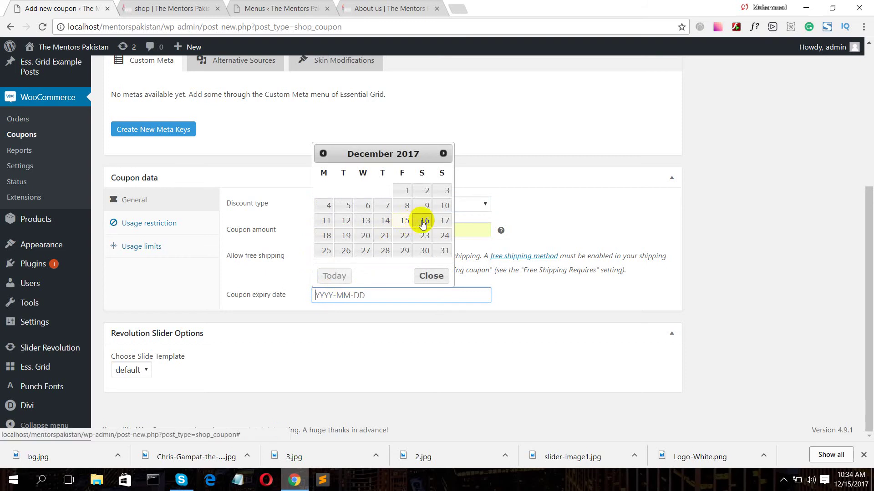
left_click(423, 222)
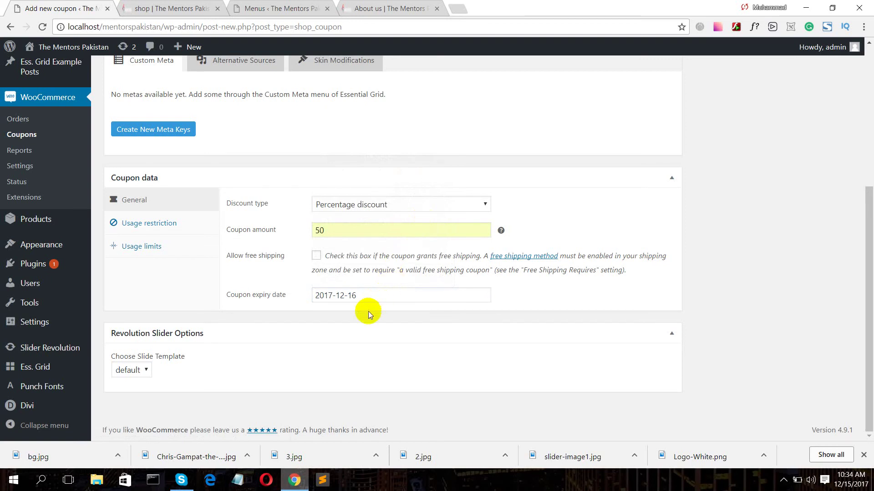
scroll(363, 309, "up", 2)
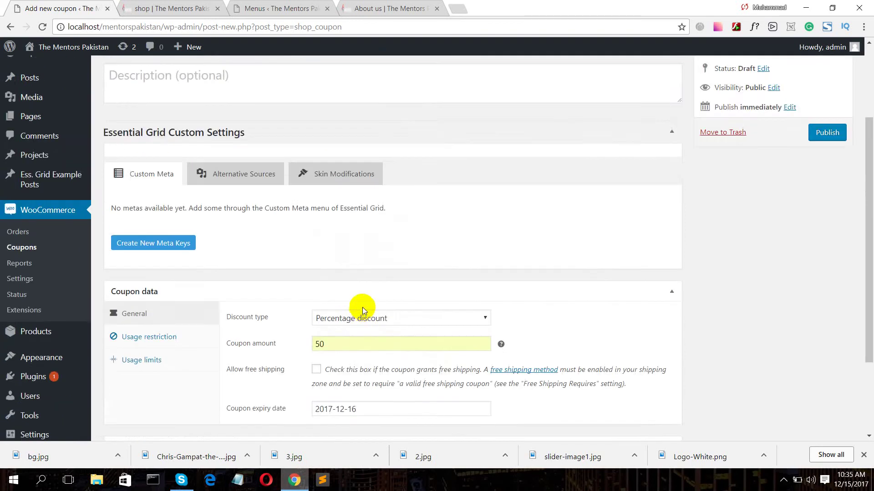
scroll(362, 307, "down", 2)
left_click(150, 228)
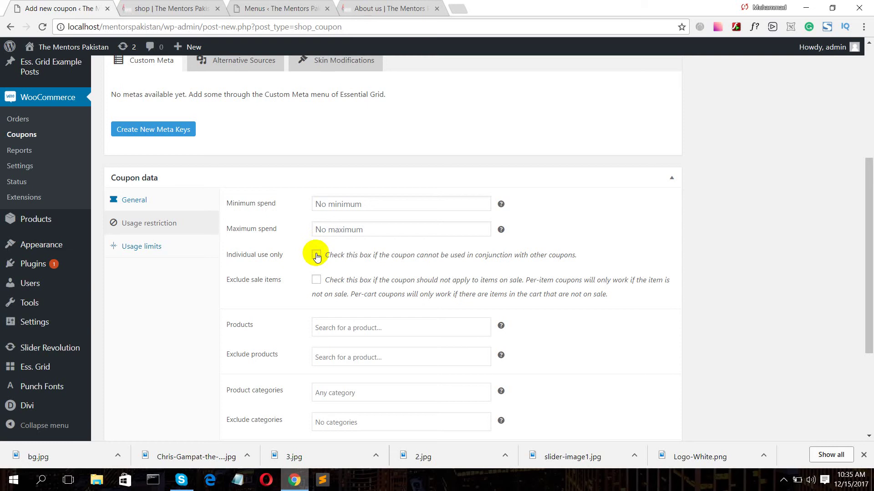
- Leave minimum and maximum spend unset and publish the Boom coupon
left_click(317, 203)
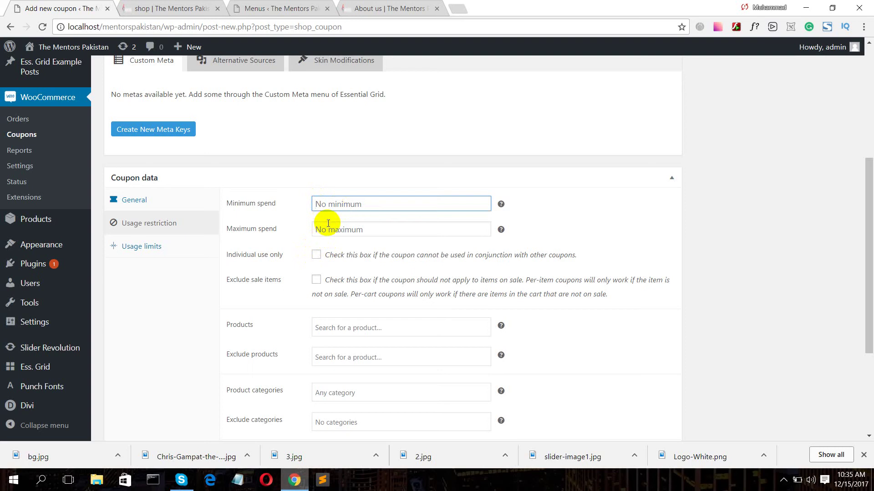
left_click(330, 226)
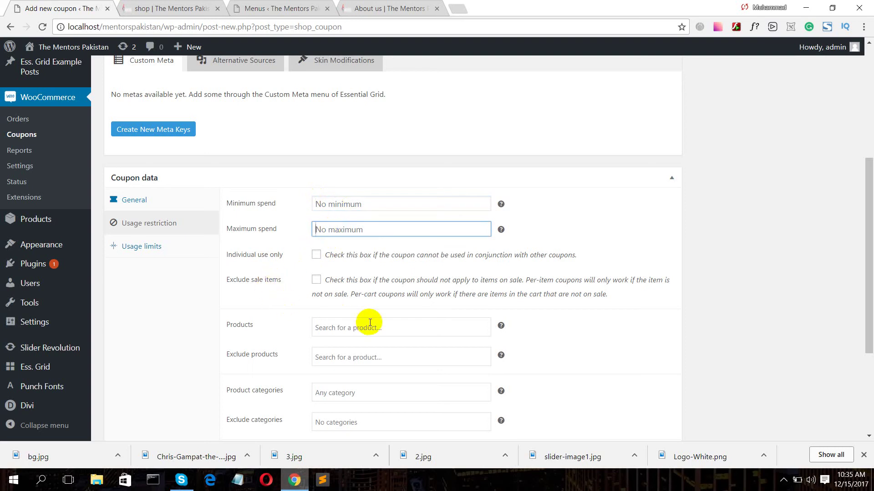
scroll(333, 348, "down", 1)
scroll(332, 349, "down", 3)
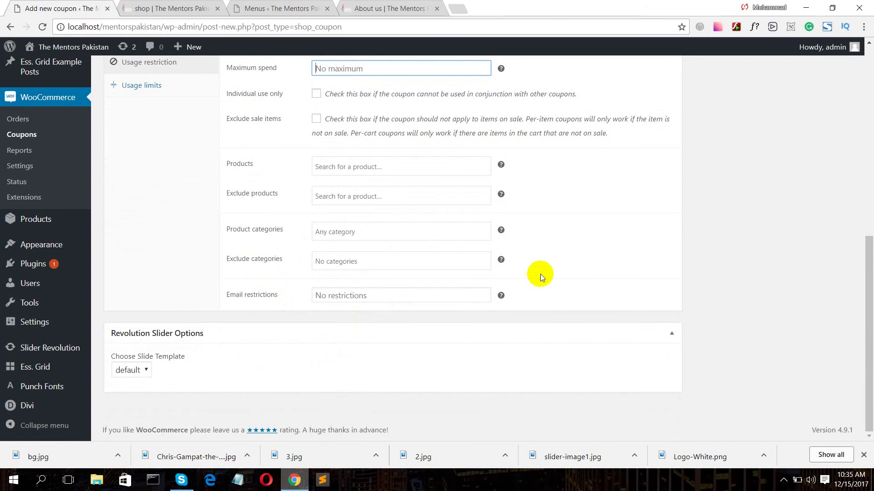
scroll(546, 272, "up", 8)
left_click(821, 246)
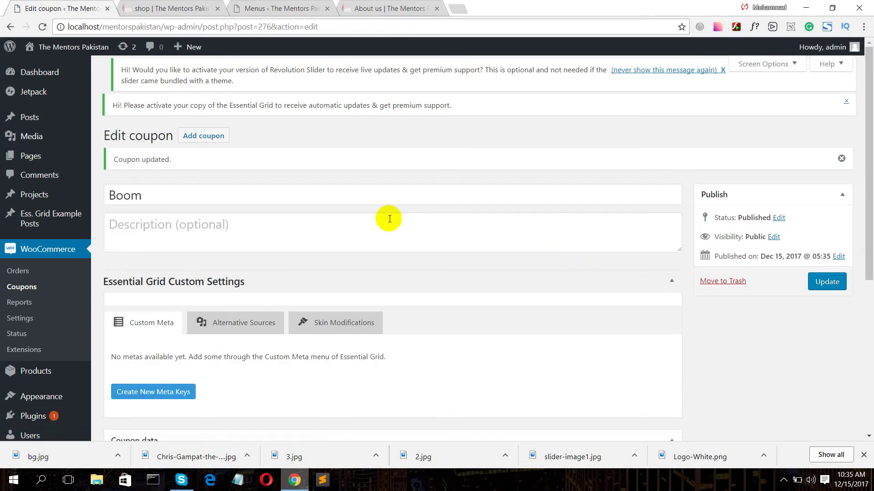
- Bring the shop preview back to front and reload it
left_click(136, 7)
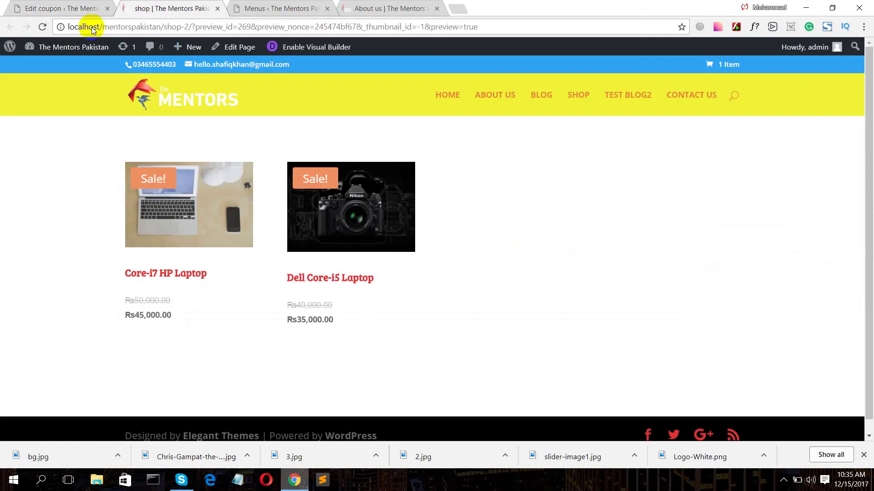
left_click(44, 27)
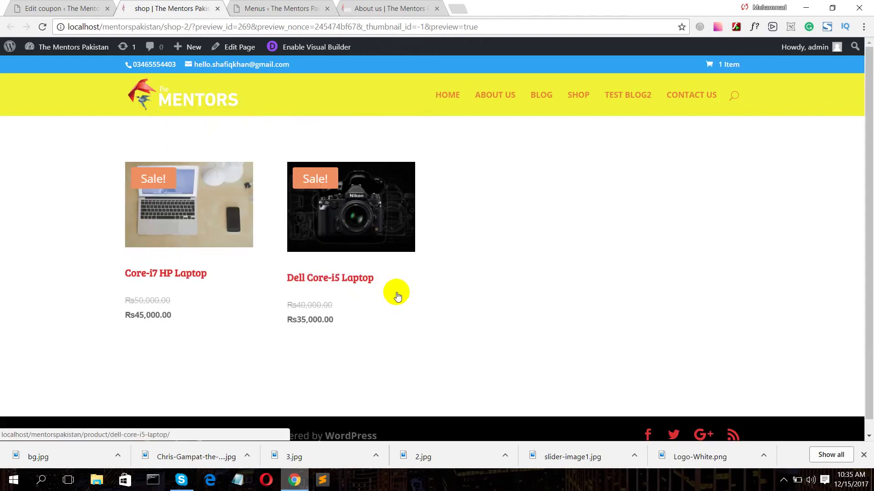
- Add the Dell Core-i5 Laptop to the cart and view the cart's Rs80,000 subtotal
left_click(330, 278)
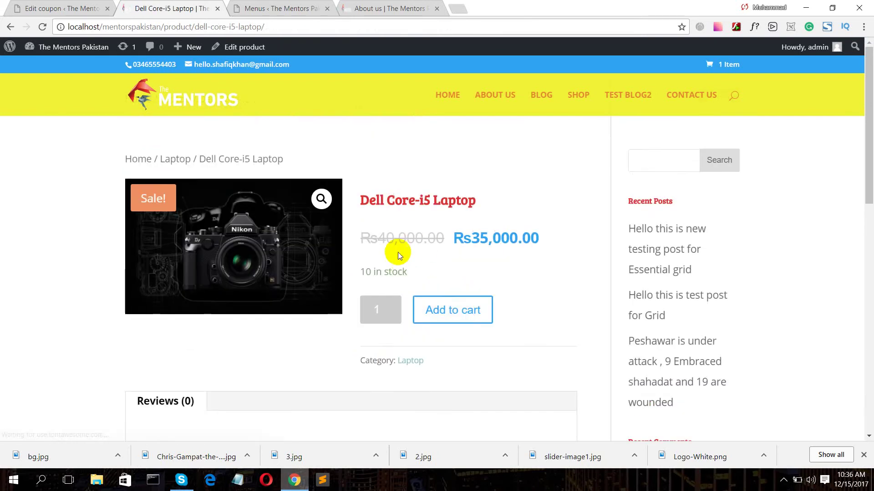
scroll(362, 283, "down", 1)
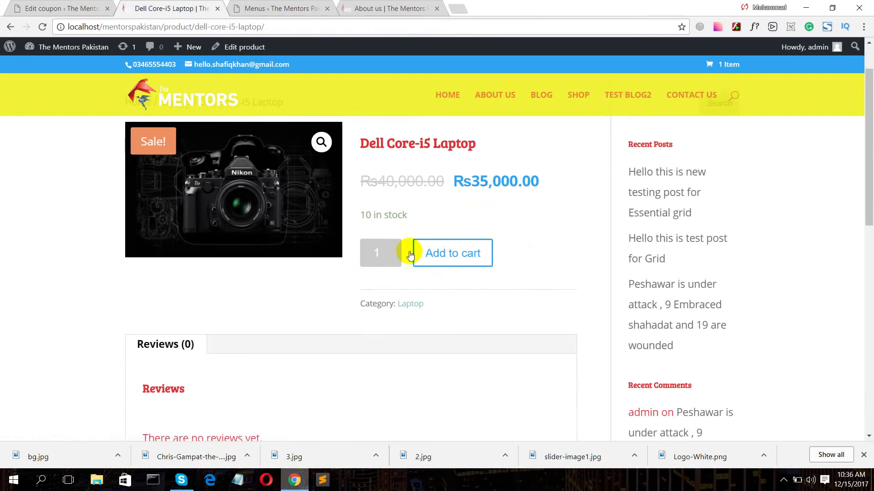
left_click(453, 254)
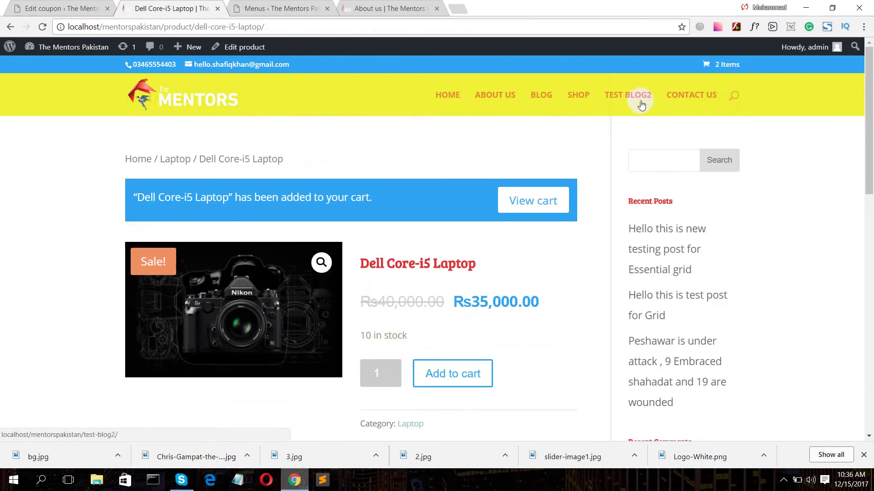
scroll(432, 274, "down", 2)
scroll(430, 274, "down", 1)
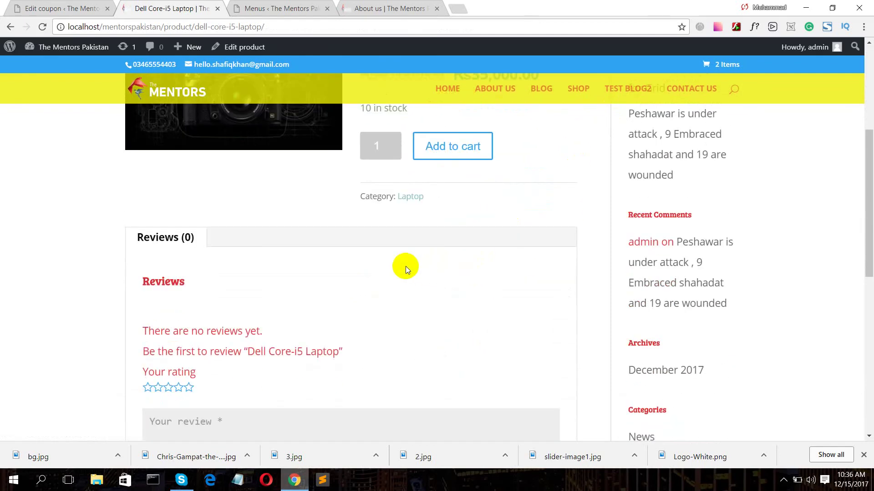
scroll(397, 231, "up", 4)
scroll(398, 231, "down", 8)
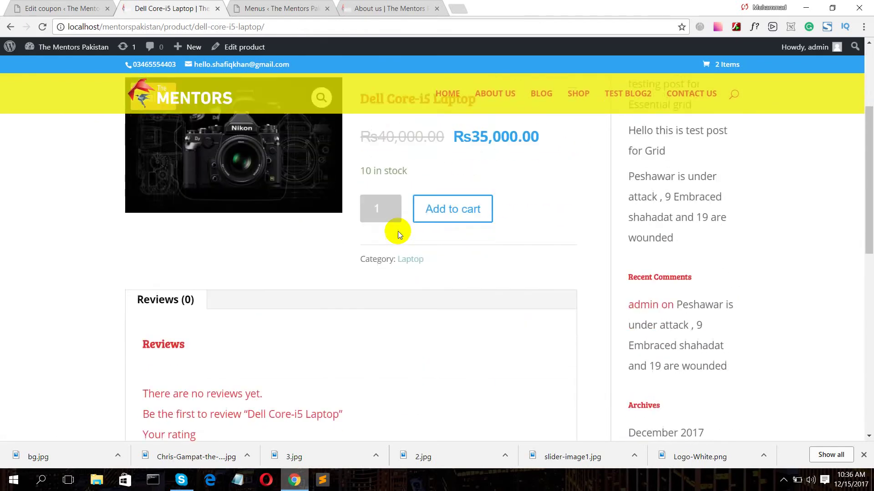
scroll(398, 233, "up", 8)
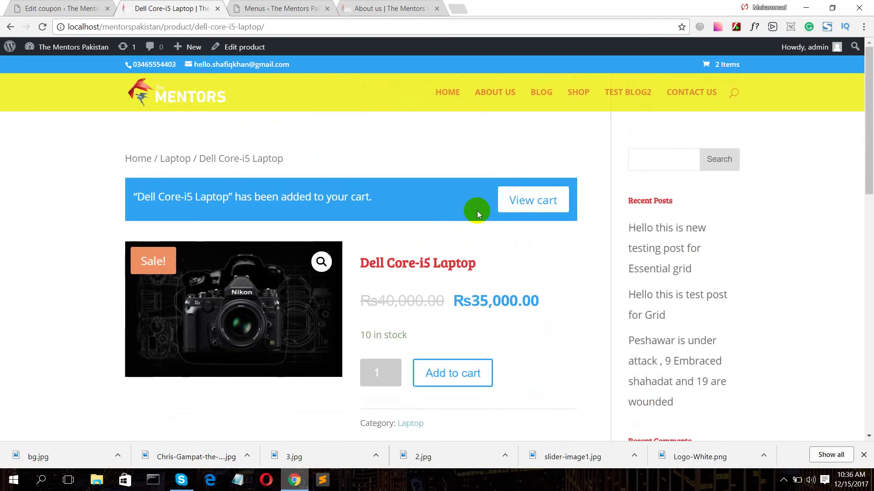
left_click(513, 201)
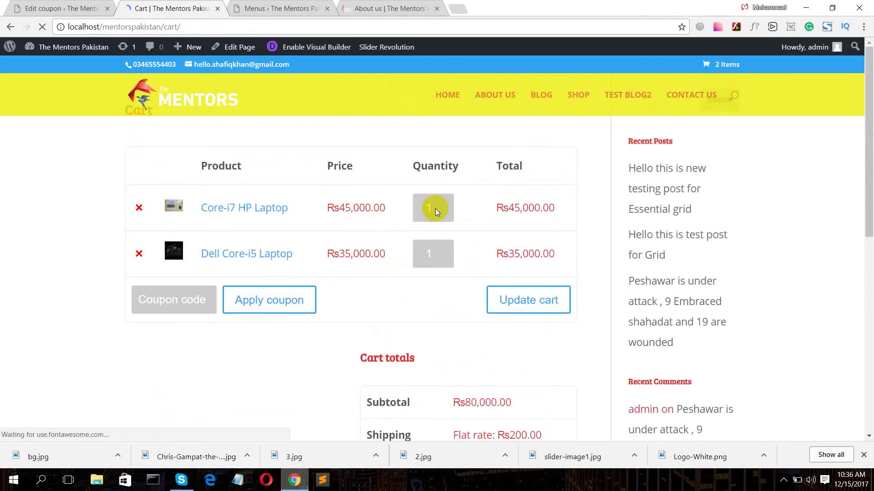
- Apply coupon 'Boom' to the cart, taking off Rs40,000 for a Rs40,200 total
left_click(164, 299)
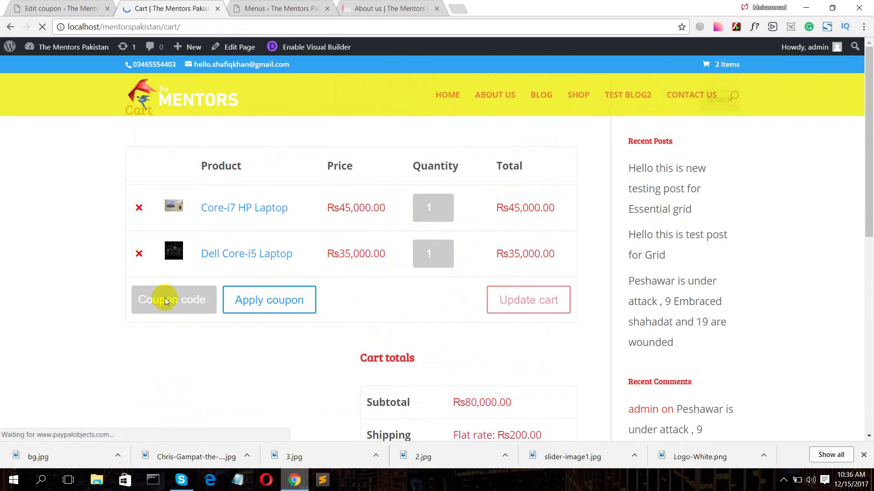
type("B")
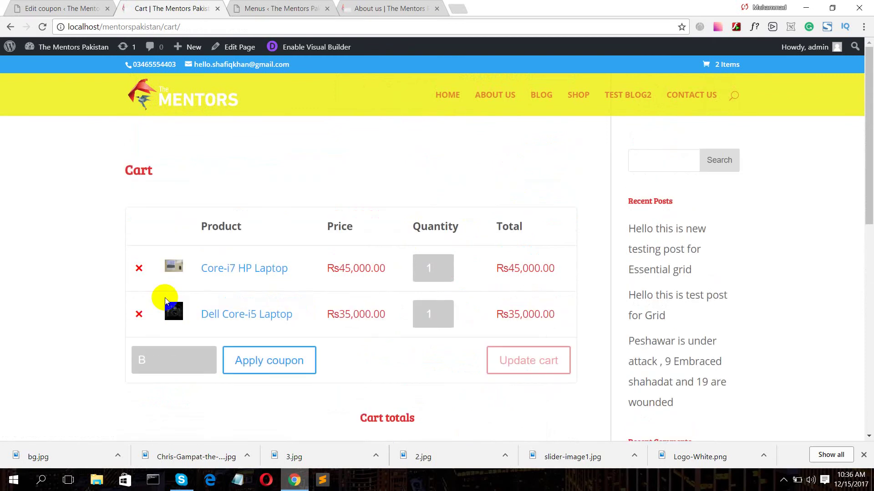
type("oom")
left_click(258, 360)
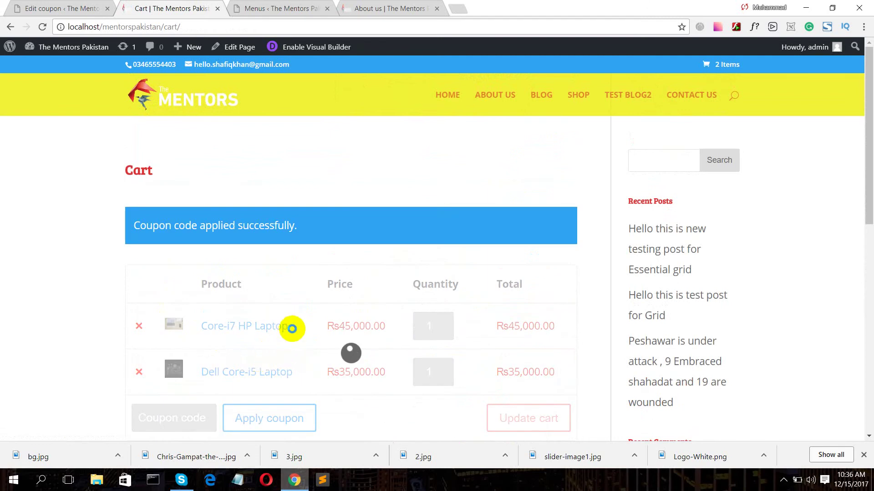
scroll(510, 290, "down", 4)
scroll(526, 288, "down", 2)
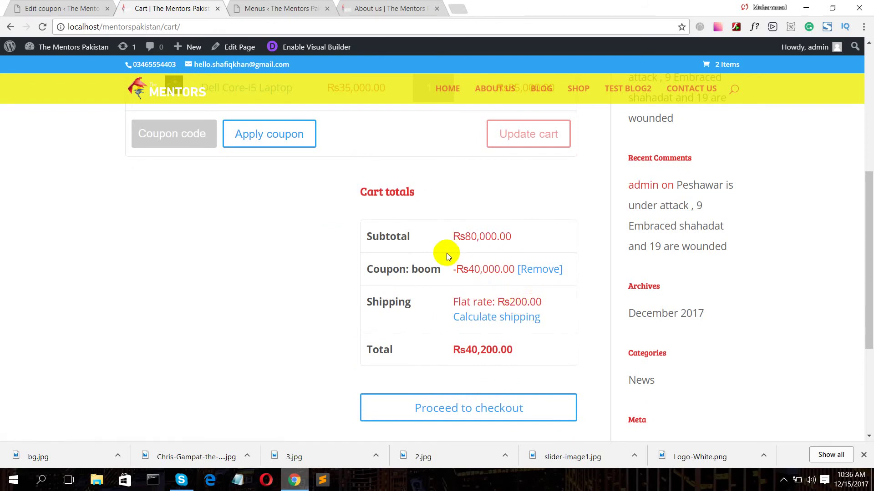
scroll(447, 253, "up", 4)
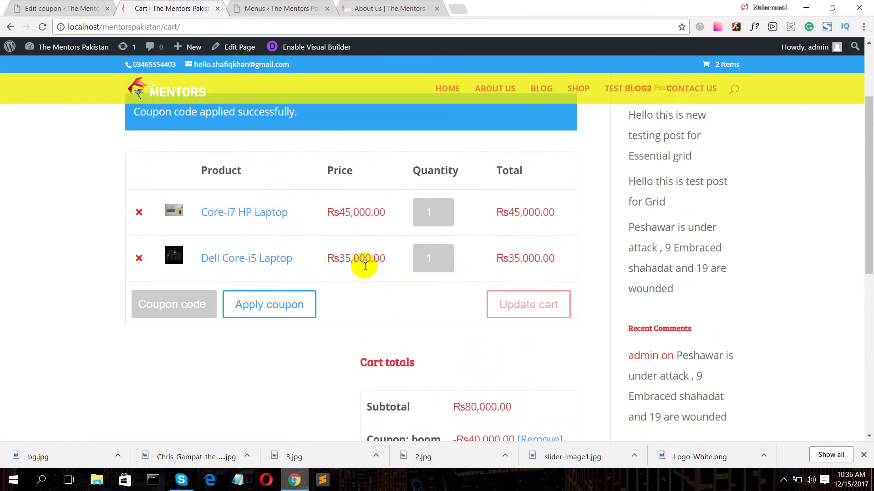
scroll(369, 271, "down", 3)
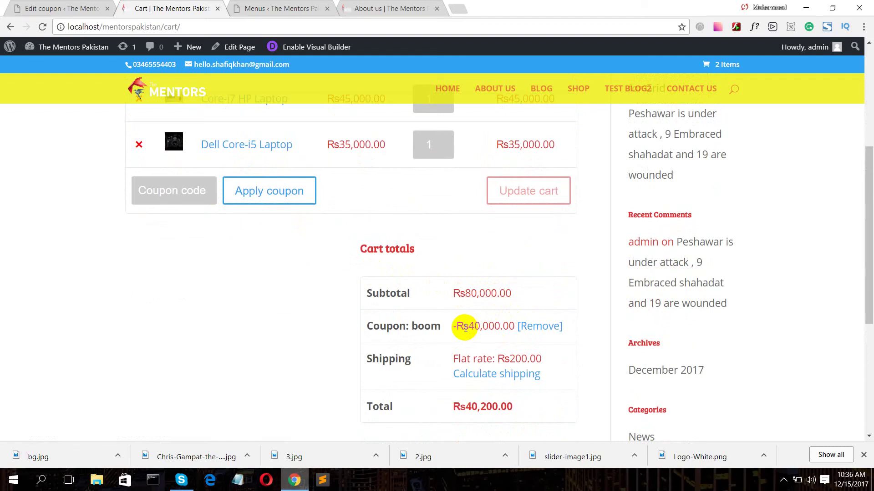
scroll(465, 327, "down", 1)
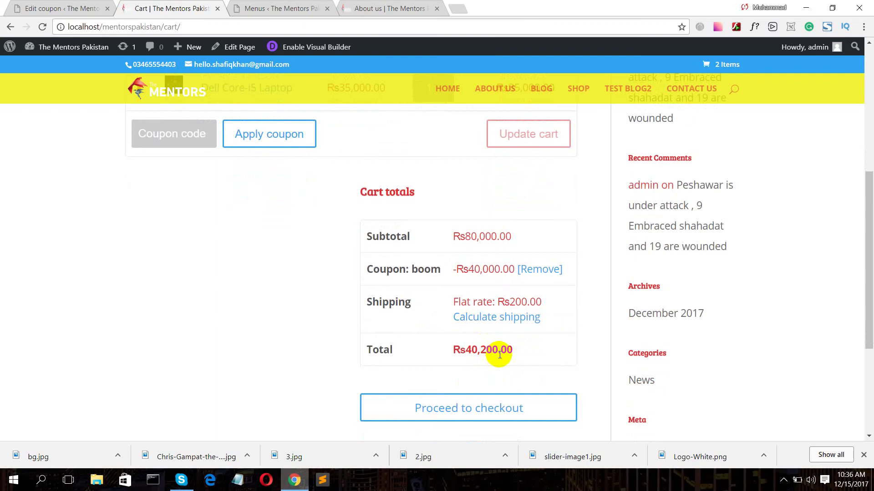
scroll(497, 362, "down", 1)
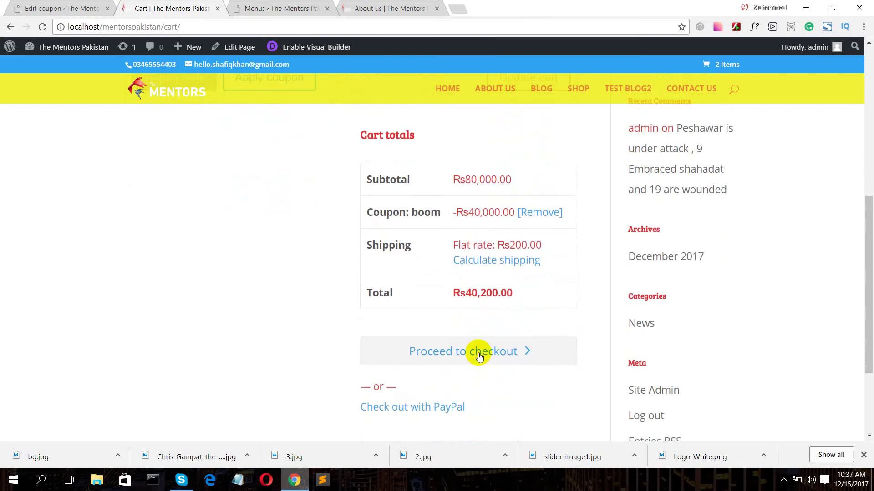
left_click(479, 355)
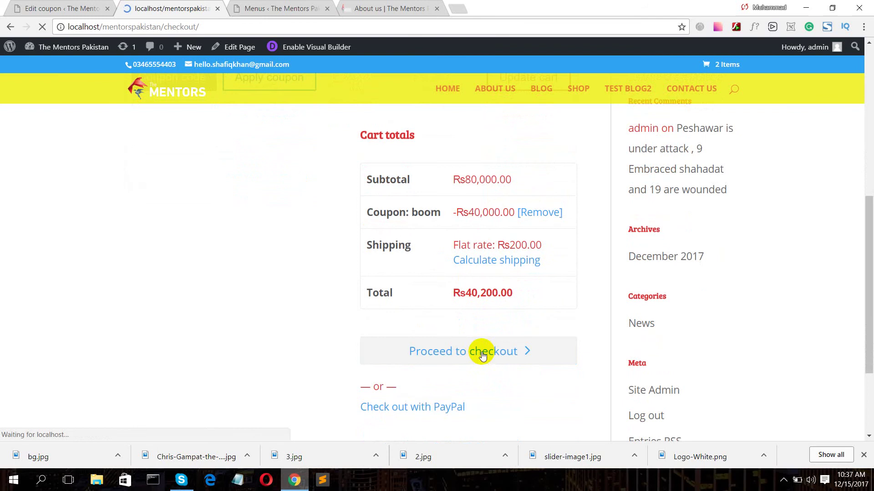
- Scroll through the checkout's billing details, Rs40,200 order review and Check payments option
scroll(514, 235, "down", 10)
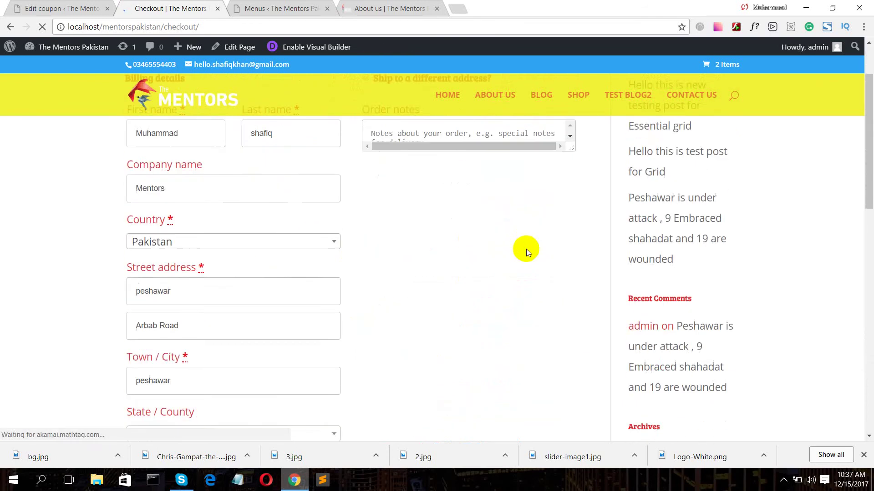
scroll(470, 296, "down", 4)
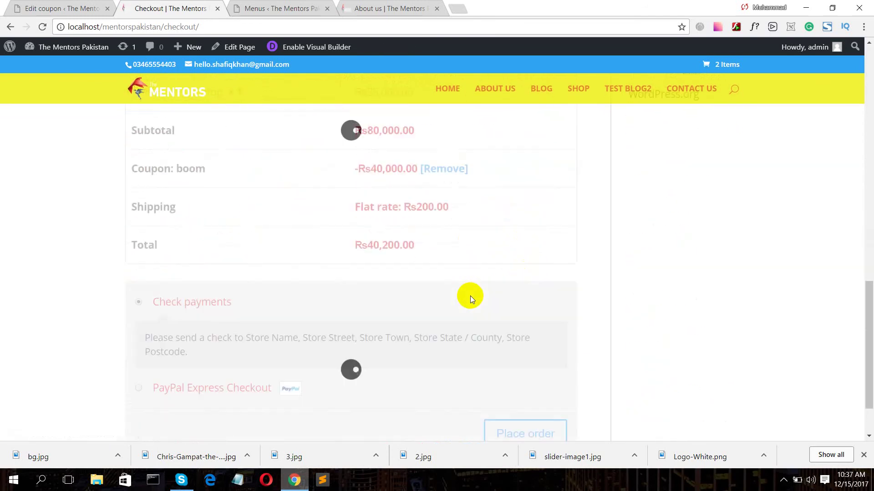
scroll(470, 295, "down", 2)
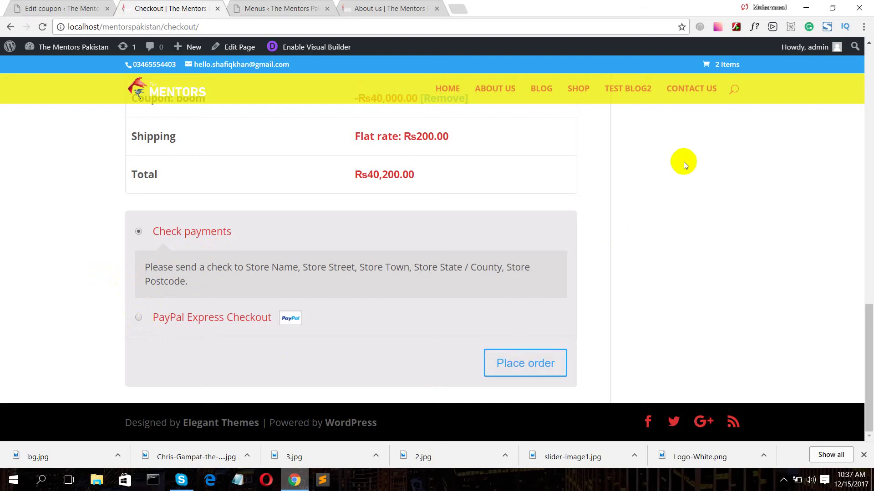
scroll(632, 222, "up", 15)
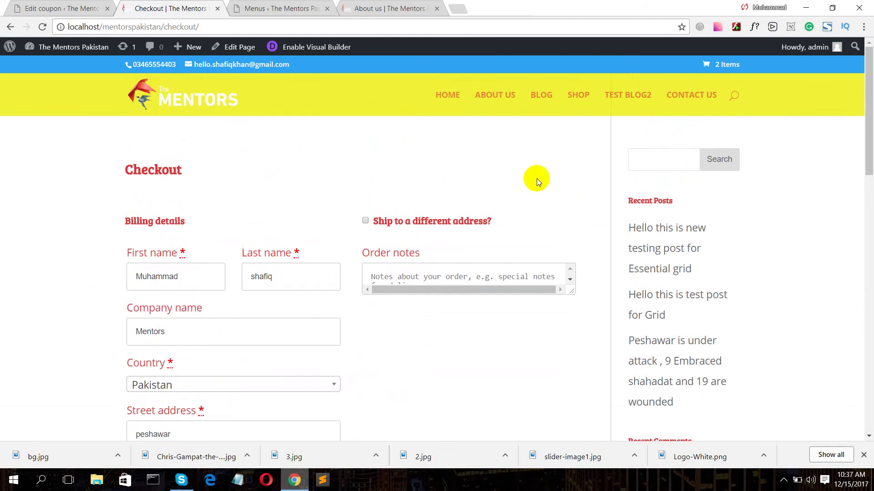
scroll(536, 179, "down", 9)
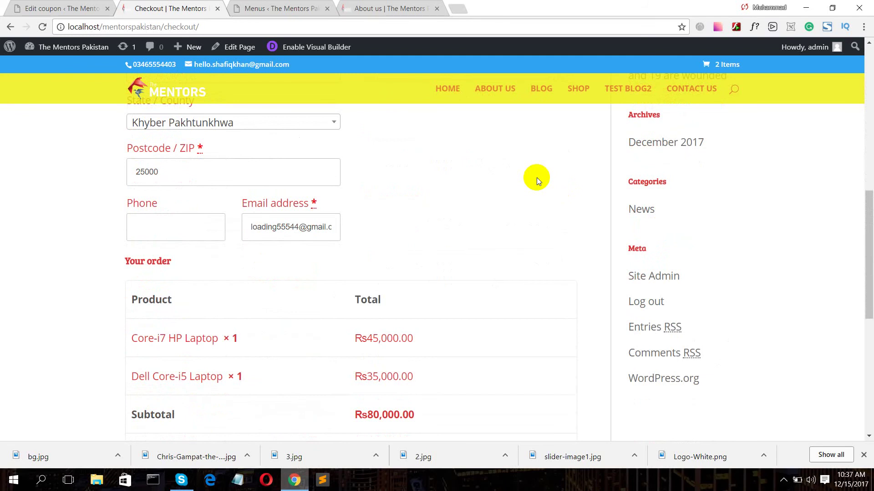
scroll(537, 178, "up", 9)
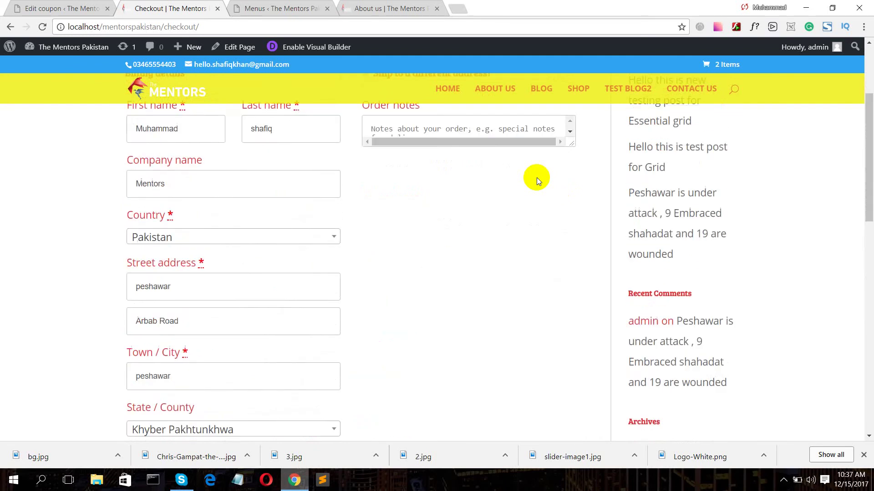
scroll(533, 162, "down", 20)
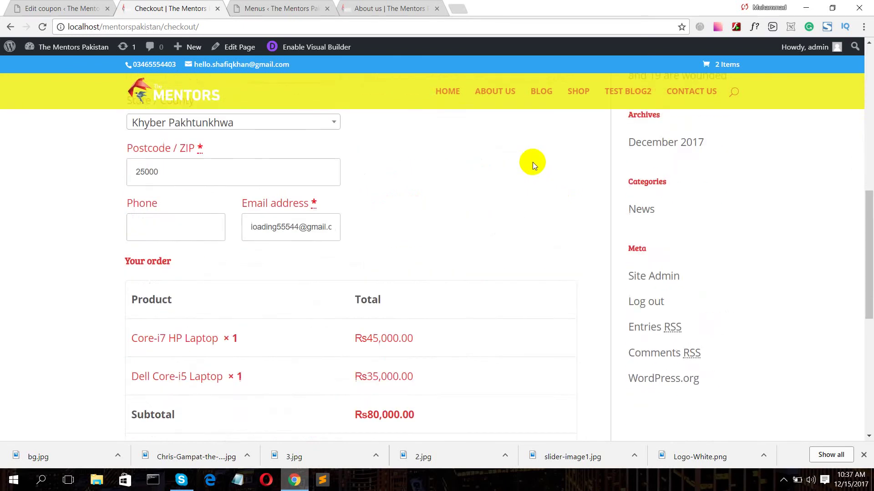
scroll(538, 172, "up", 1)
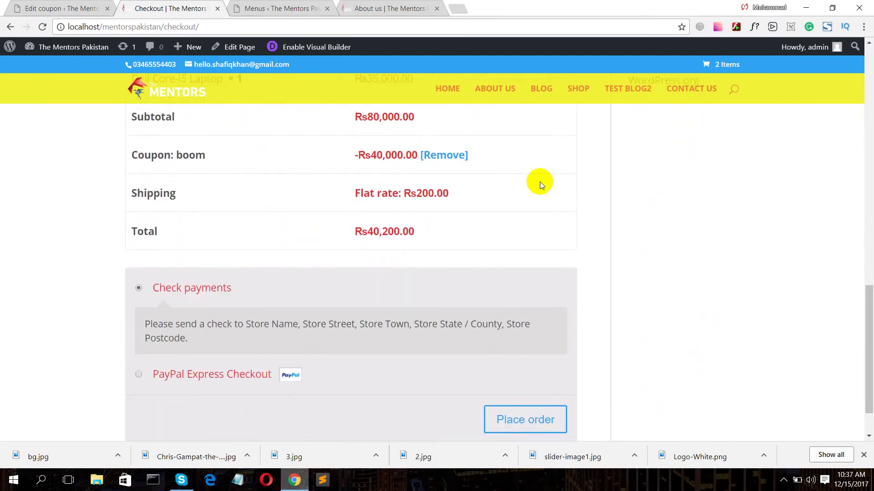
scroll(504, 267, "down", 1)
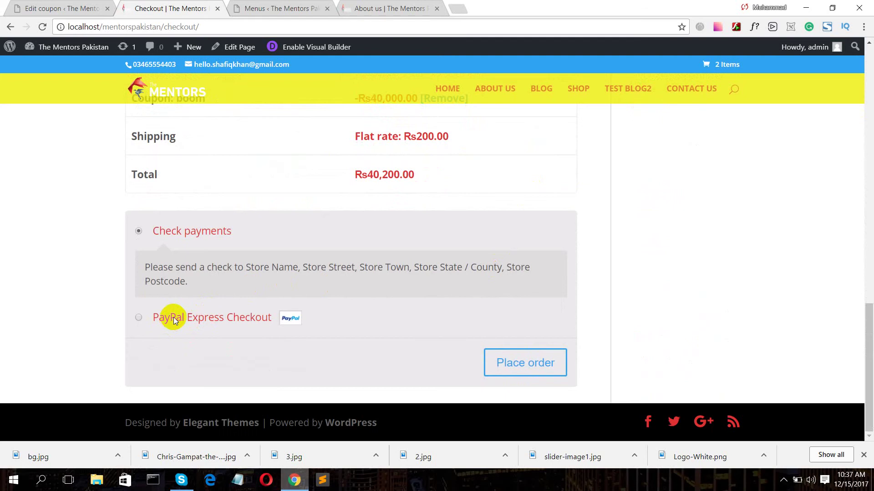
scroll(351, 263, "up", 5)
scroll(389, 276, "down", 5)
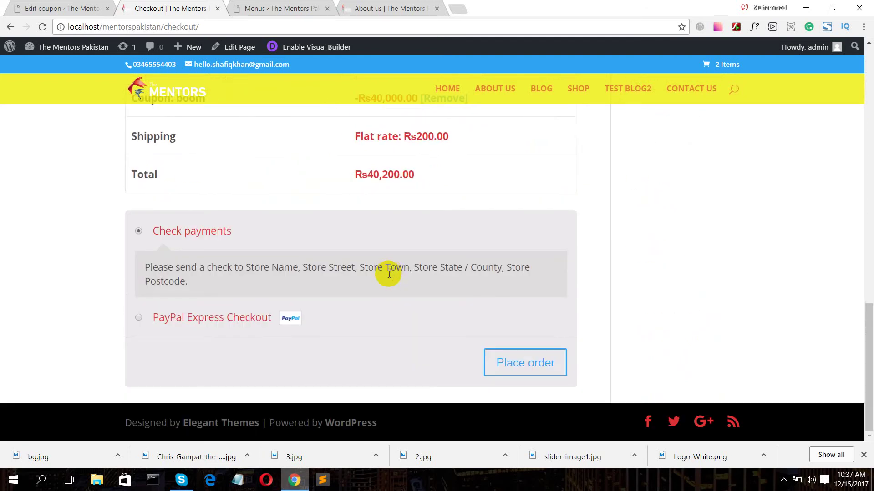
scroll(490, 288, "up", 3)
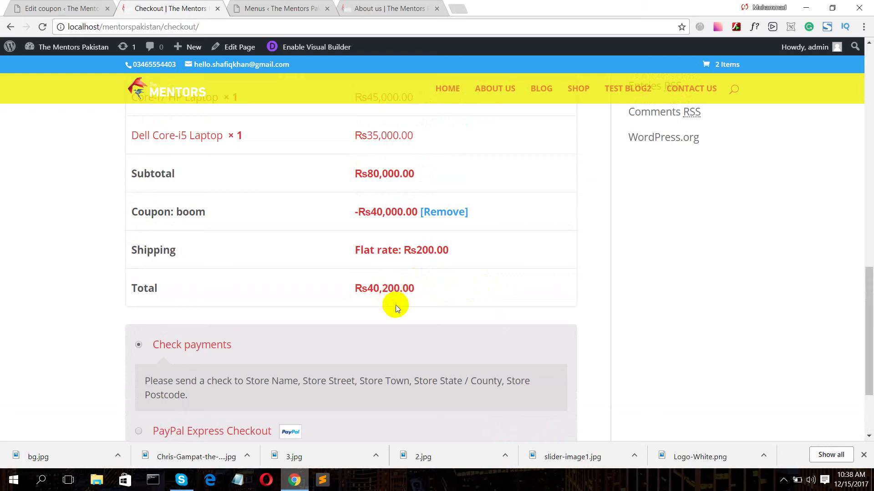
scroll(398, 304, "up", 6)
scroll(400, 302, "down", 3)
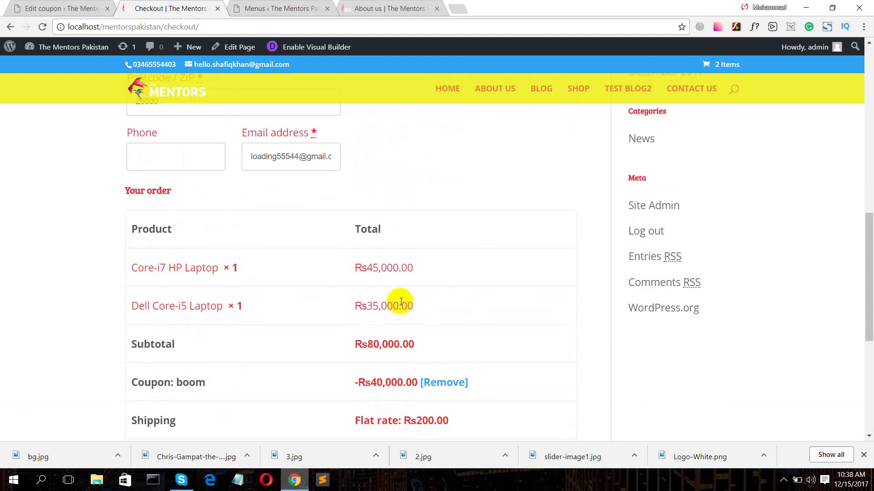
scroll(400, 303, "down", 6)
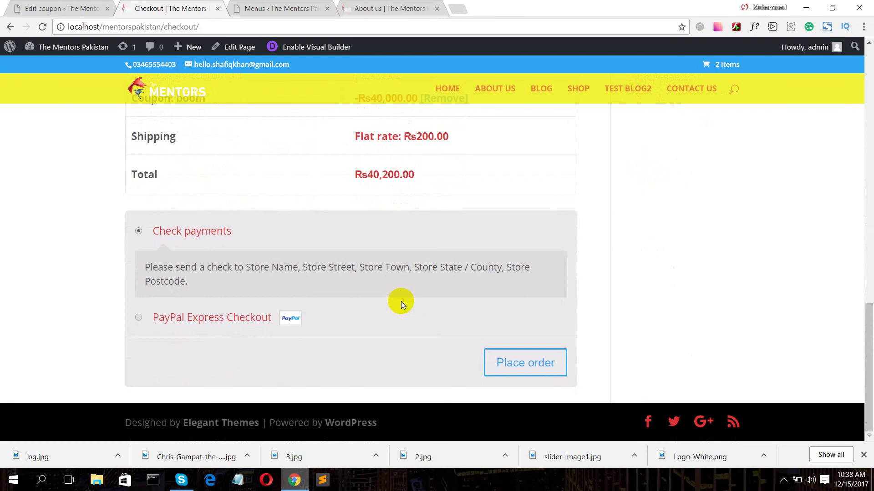
scroll(393, 304, "up", 4)
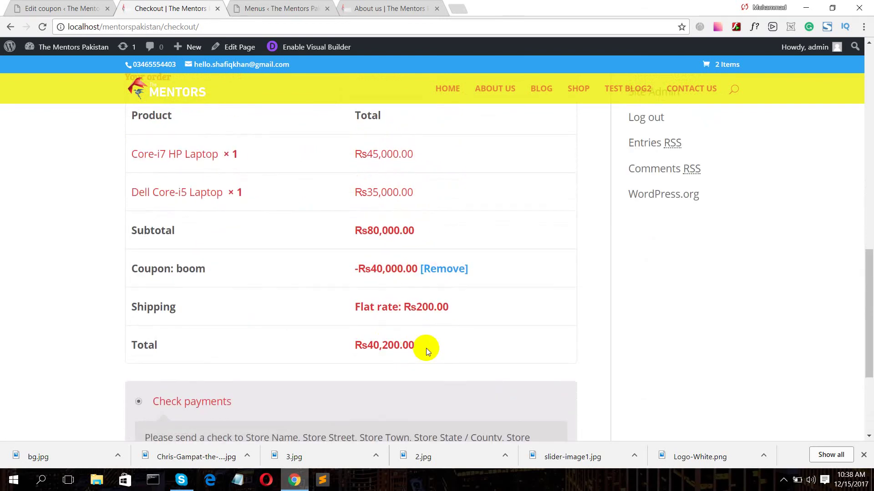
scroll(426, 348, "up", 8)
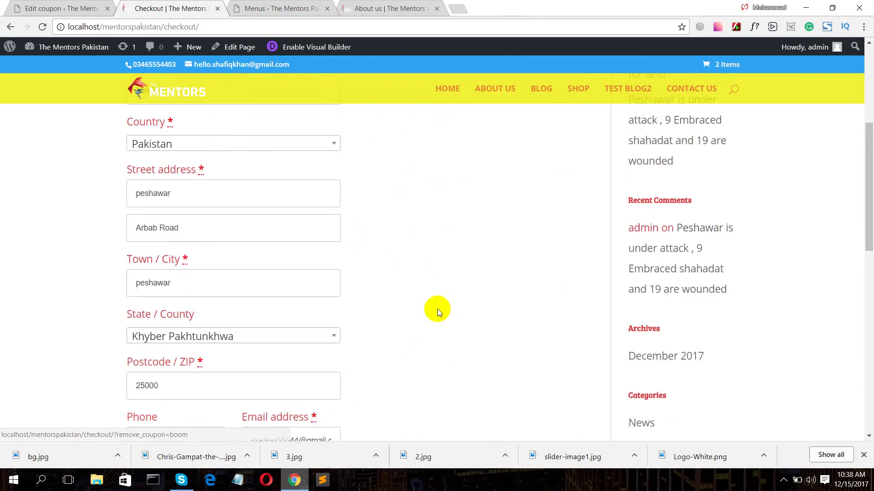
scroll(438, 309, "down", 7)
scroll(497, 392, "down", 5)
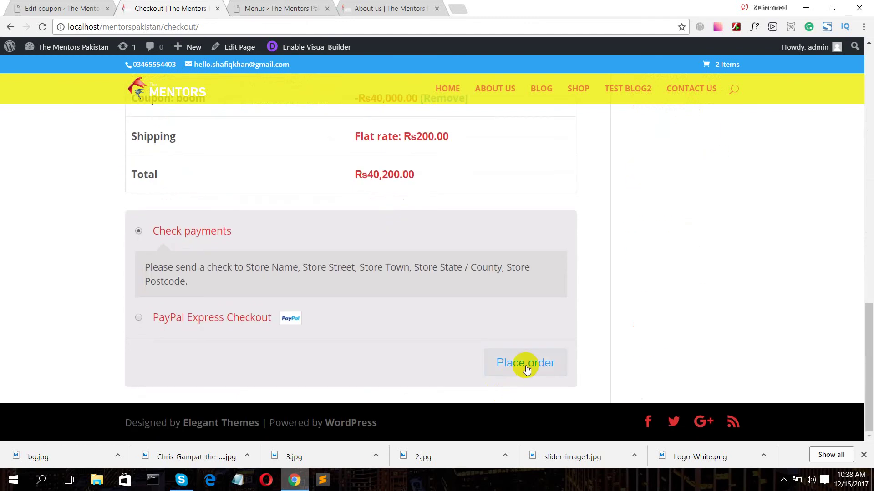
- Pay for the order with PayPal Express Checkout and review the resulting PayPal error (2) banner
left_click(138, 317)
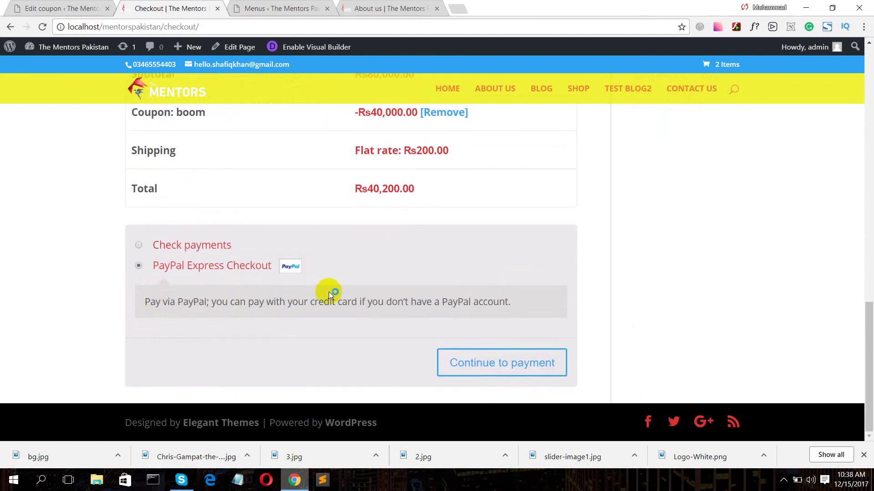
left_click(499, 363)
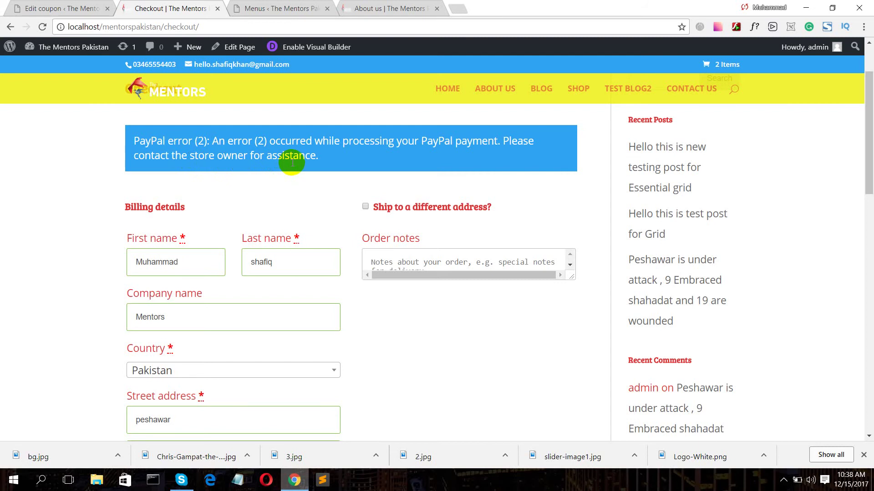
scroll(316, 197, "down", 15)
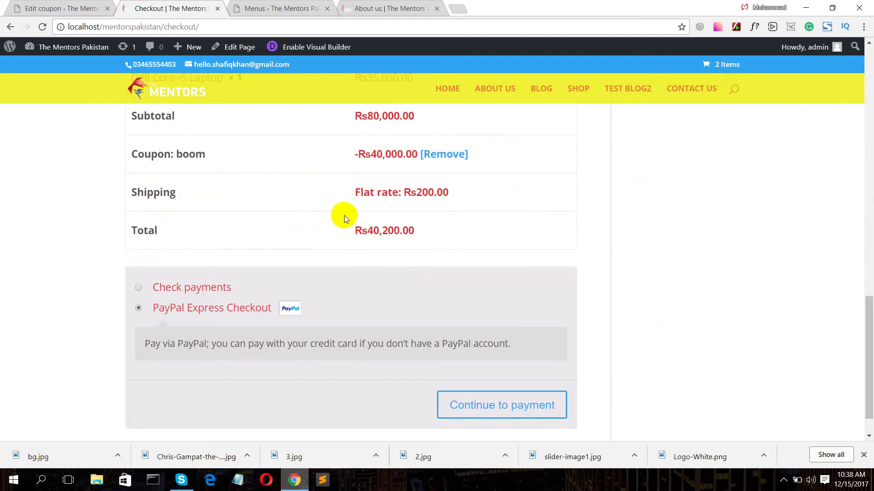
scroll(337, 223, "up", 15)
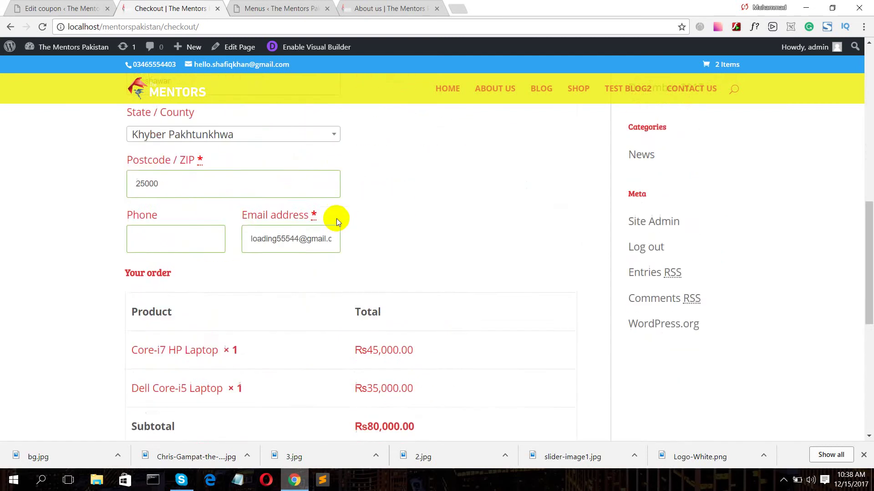
scroll(320, 239, "down", 5)
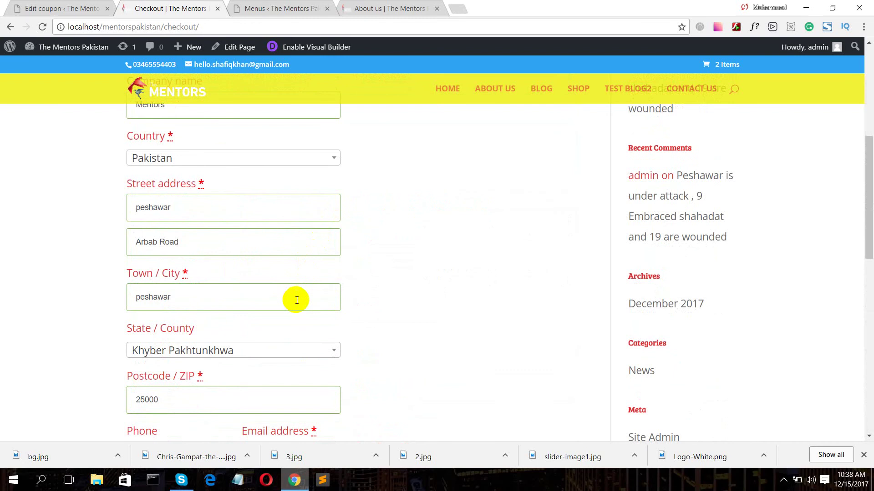
scroll(297, 300, "down", 3)
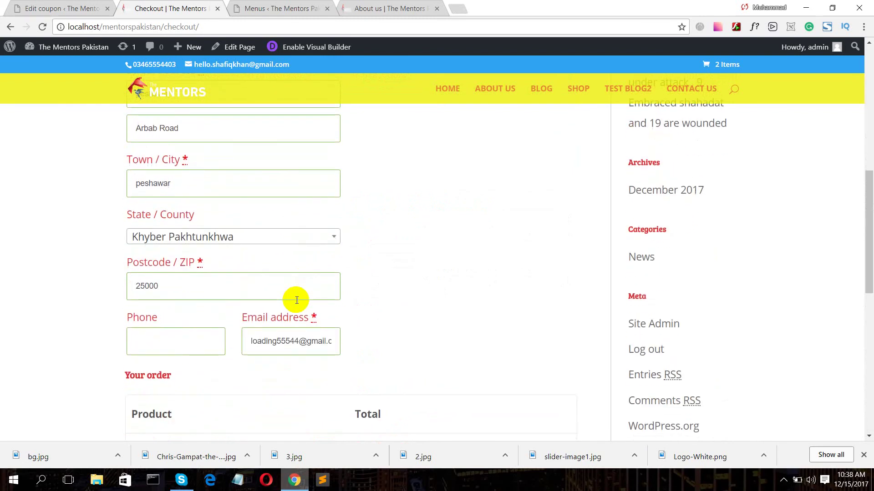
scroll(297, 300, "down", 3)
scroll(336, 261, "up", 13)
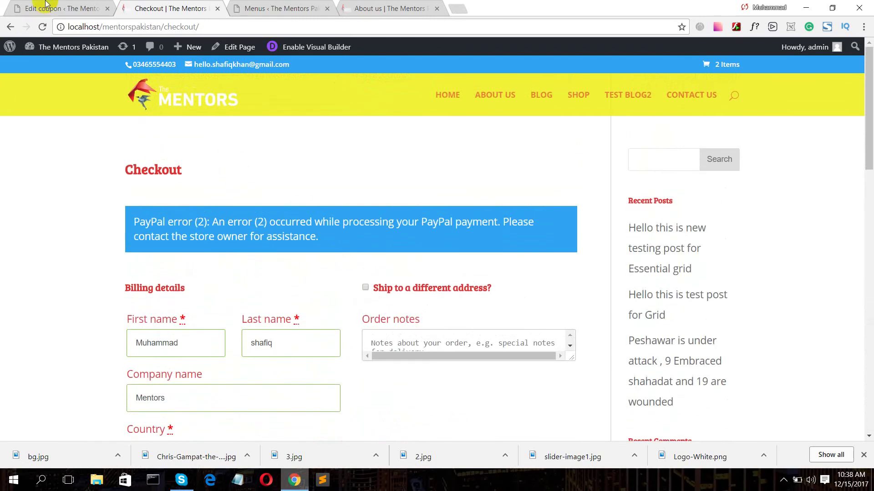
- Update the Boom coupon, close the Menus and About us tabs, and open the Pages list
left_click(46, 8)
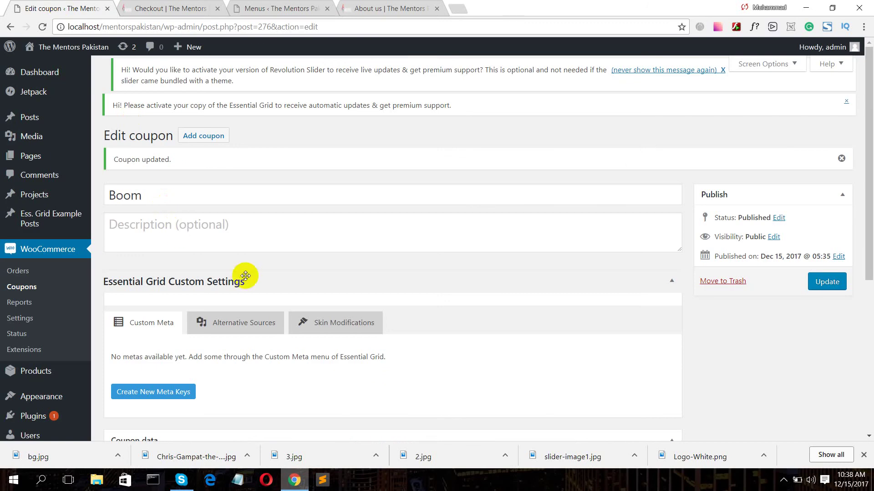
left_click(827, 287)
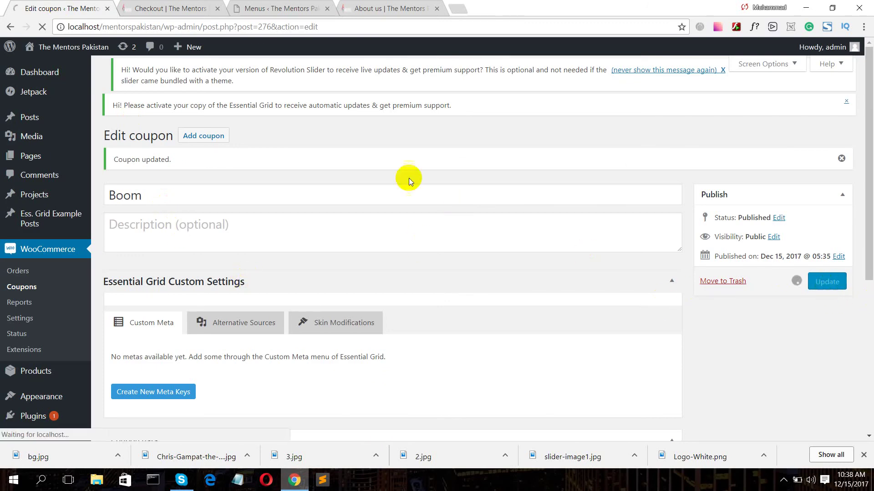
left_click(195, 10)
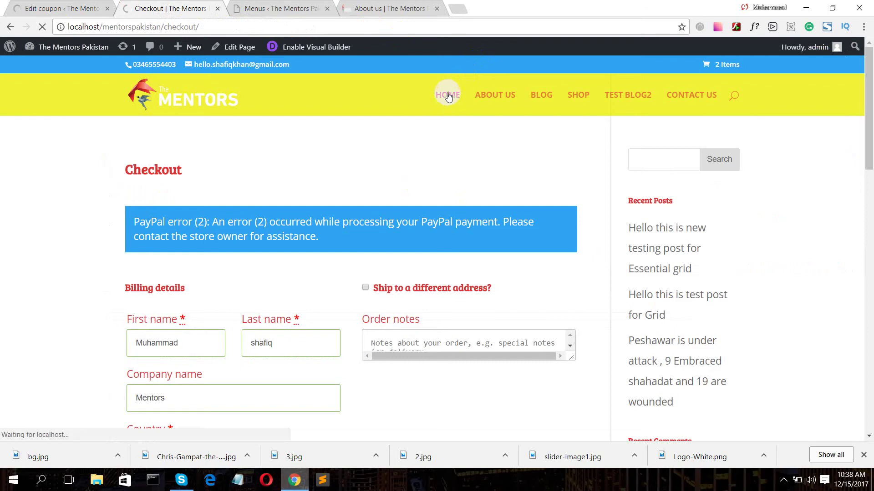
left_click(327, 9)
left_click(326, 9)
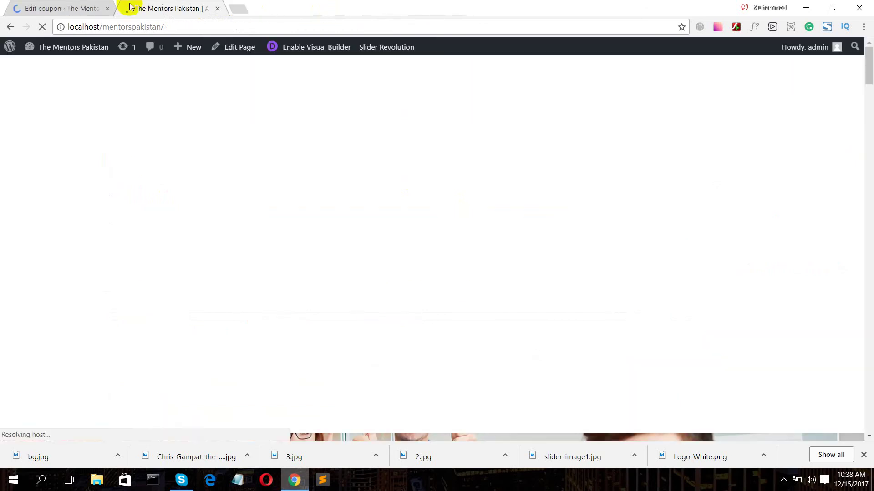
left_click(58, 5)
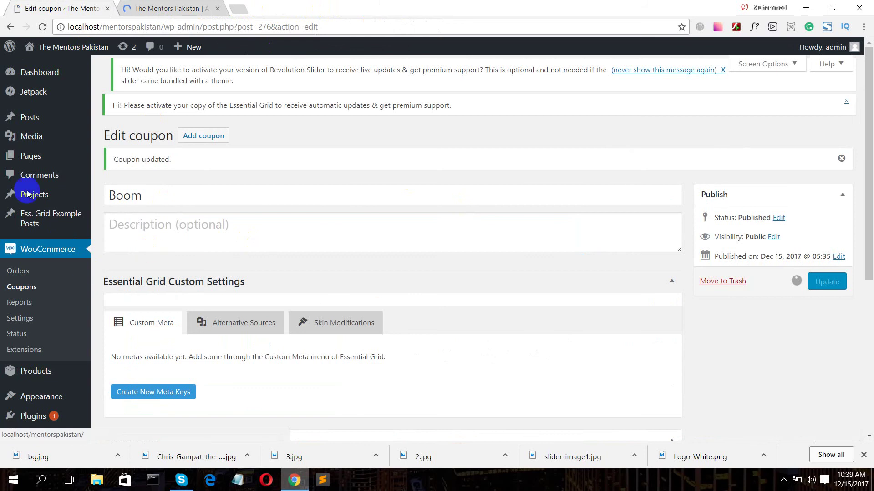
left_click(29, 159)
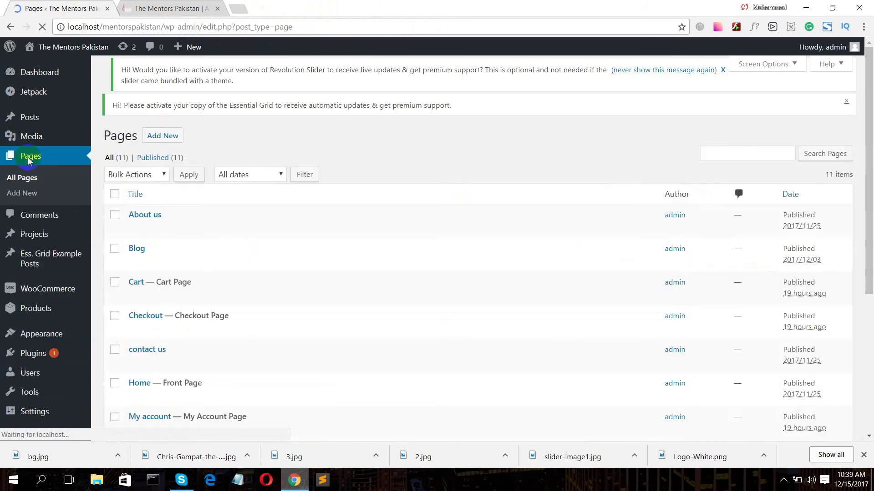
- Open the Home page in the Divi Builder editor, then bring the live home page to front
left_click(140, 384)
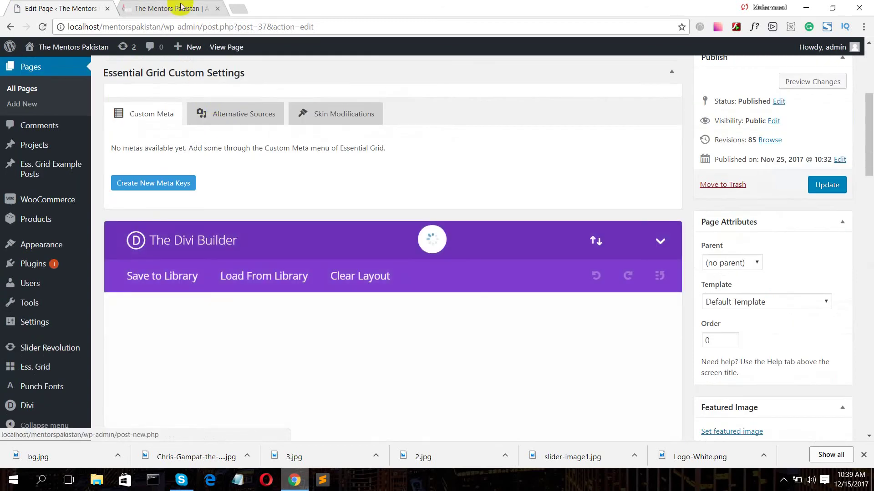
left_click(173, 9)
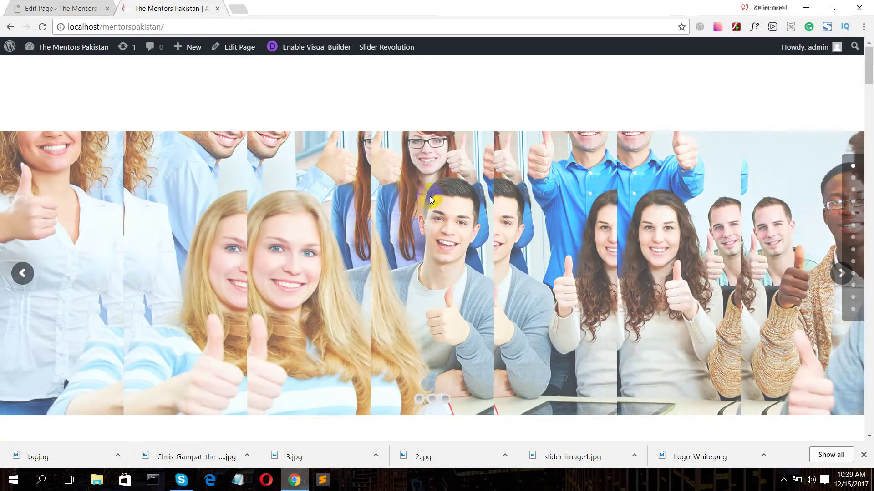
scroll(429, 190, "down", 10)
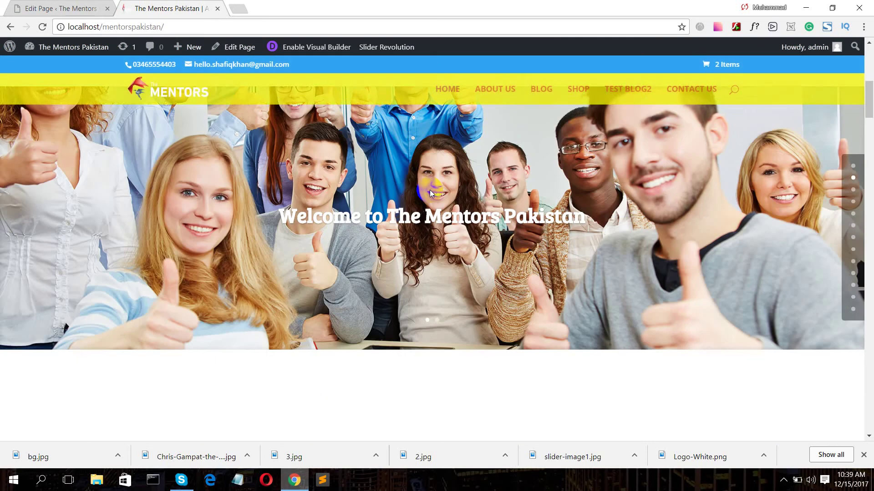
scroll(430, 194, "down", 6)
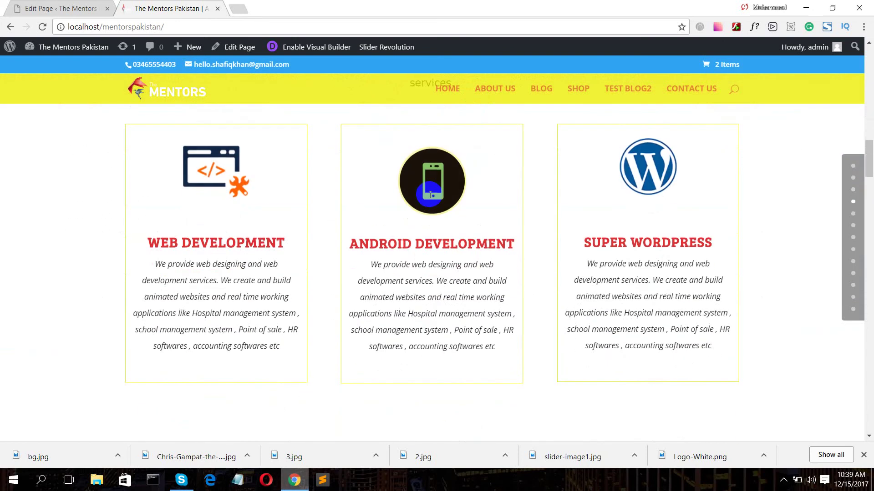
scroll(430, 194, "up", 4)
scroll(430, 194, "up", 4)
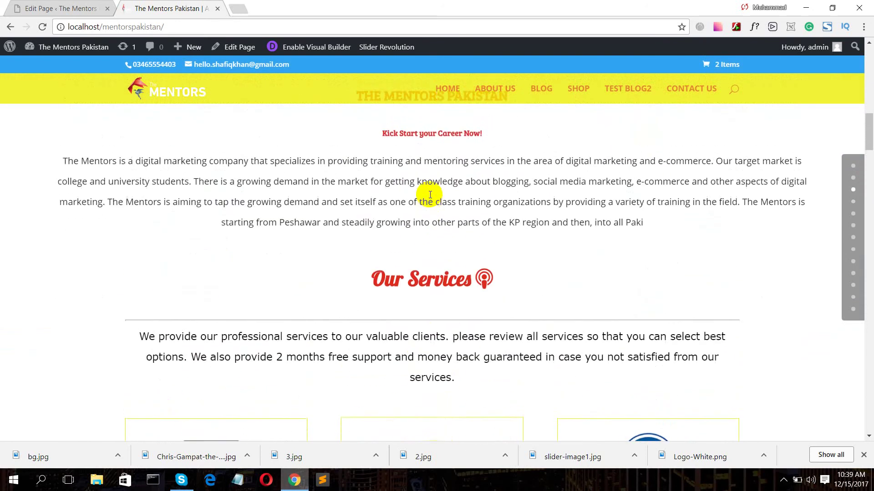
scroll(378, 201, "down", 9)
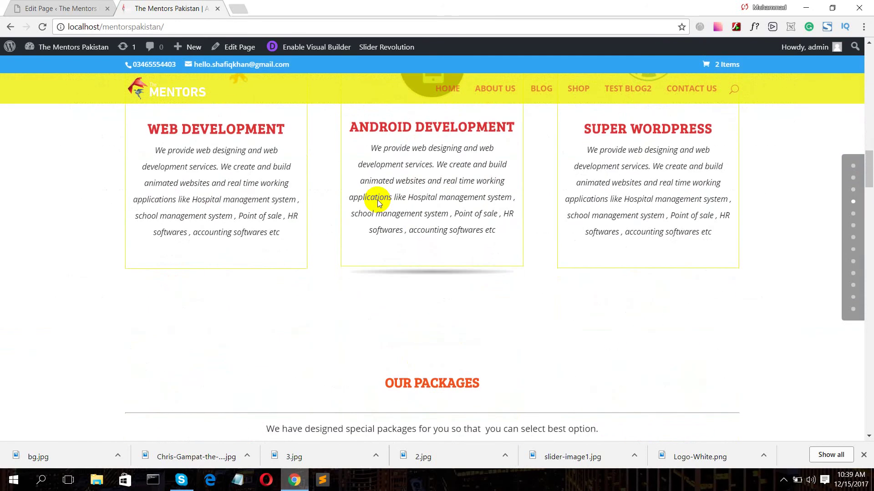
scroll(378, 200, "up", 1)
scroll(378, 200, "up", 5)
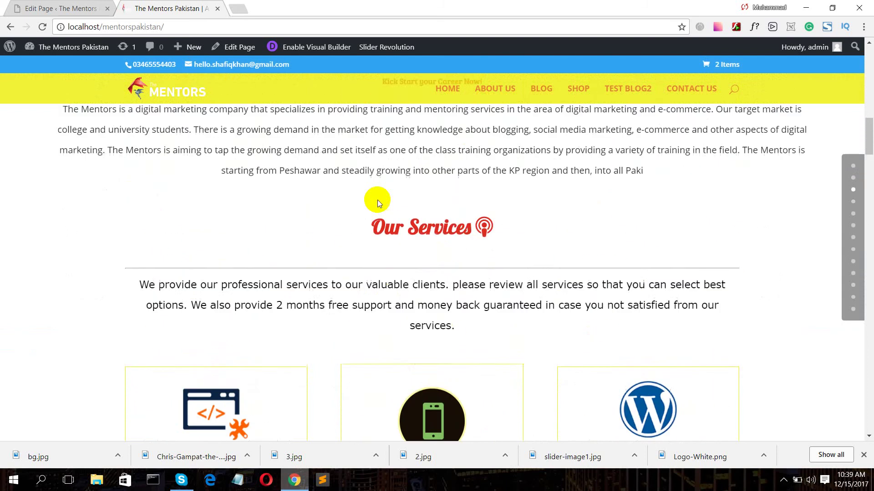
scroll(378, 200, "down", 15)
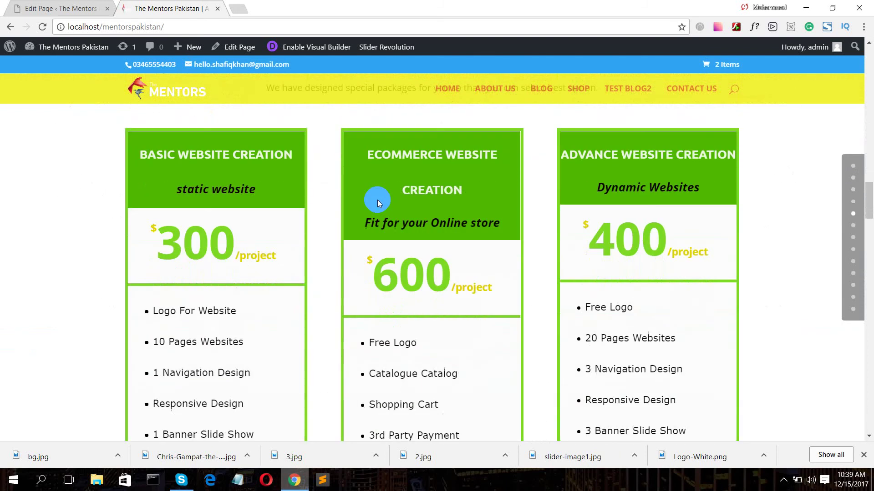
scroll(378, 201, "down", 6)
scroll(378, 200, "down", 20)
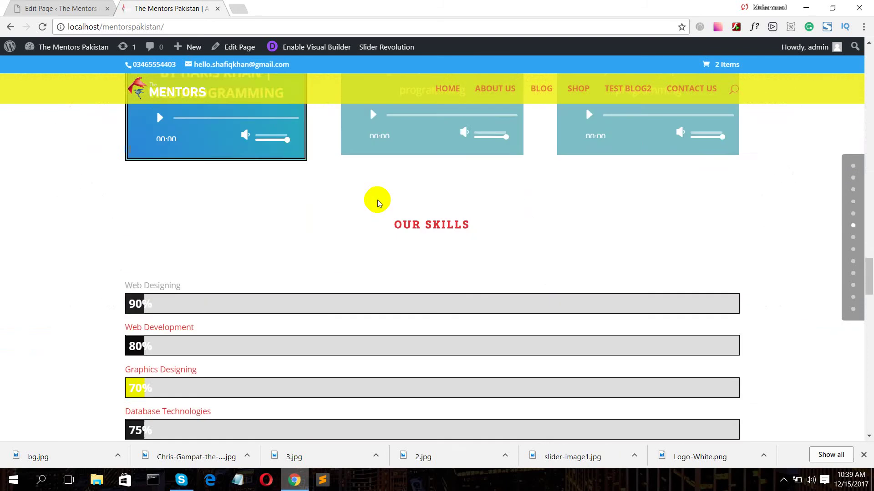
scroll(377, 200, "down", 20)
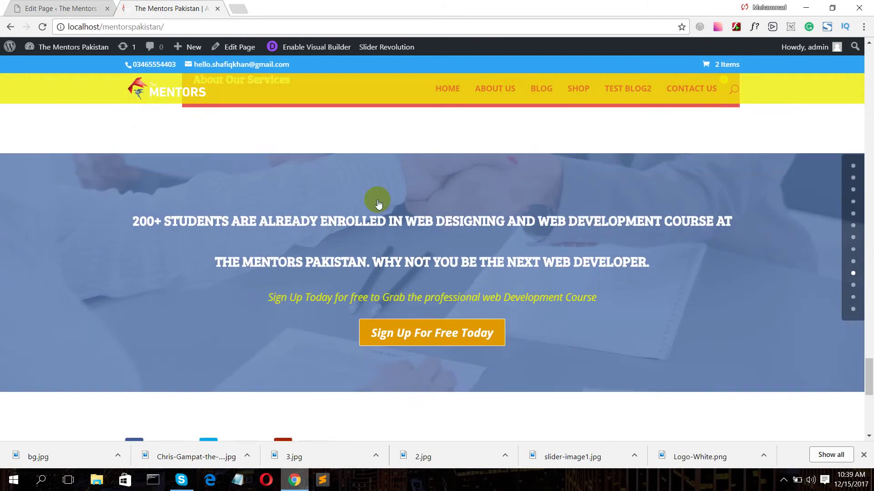
scroll(377, 200, "down", 3)
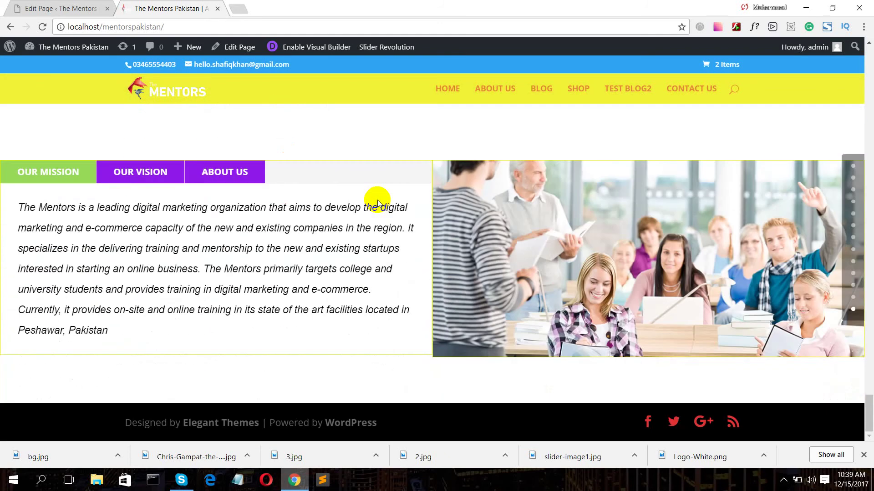
scroll(377, 203, "up", 20)
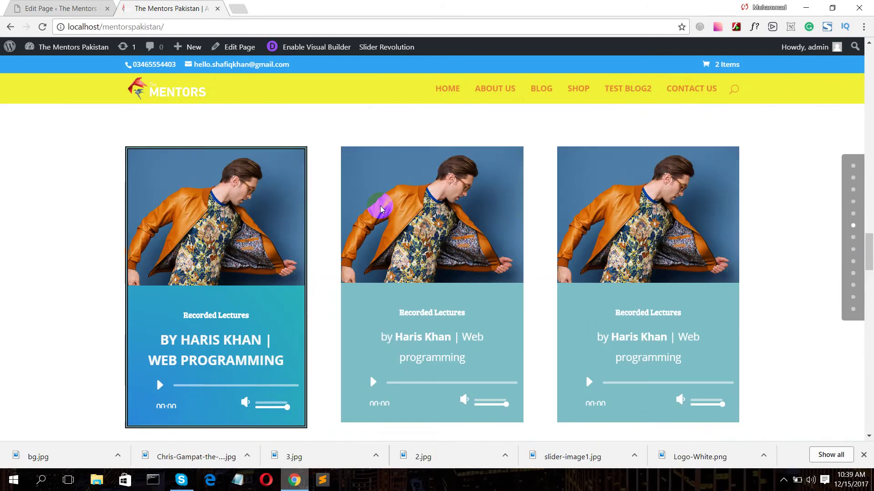
scroll(380, 206, "up", 10)
scroll(380, 207, "up", 10)
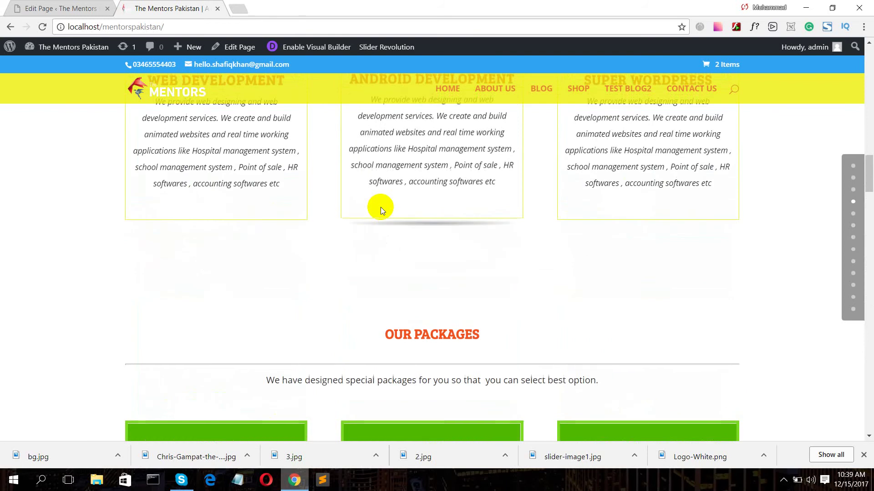
scroll(380, 207, "down", 5)
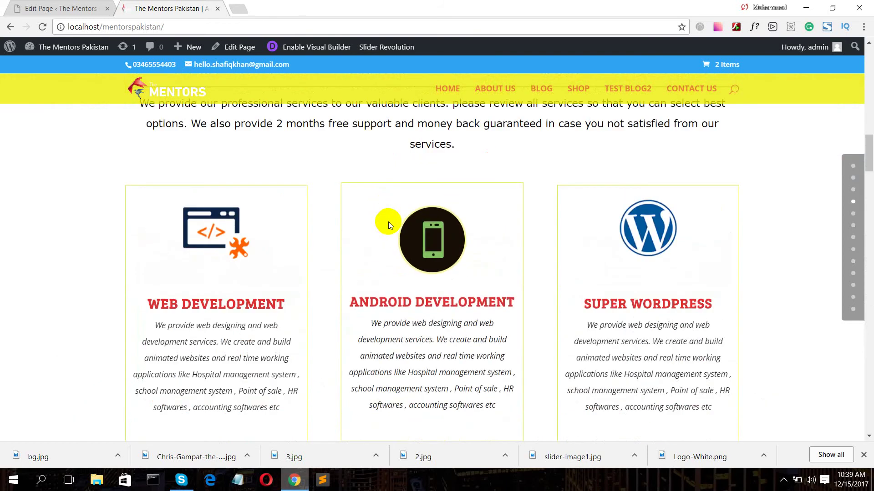
scroll(389, 222, "up", 2)
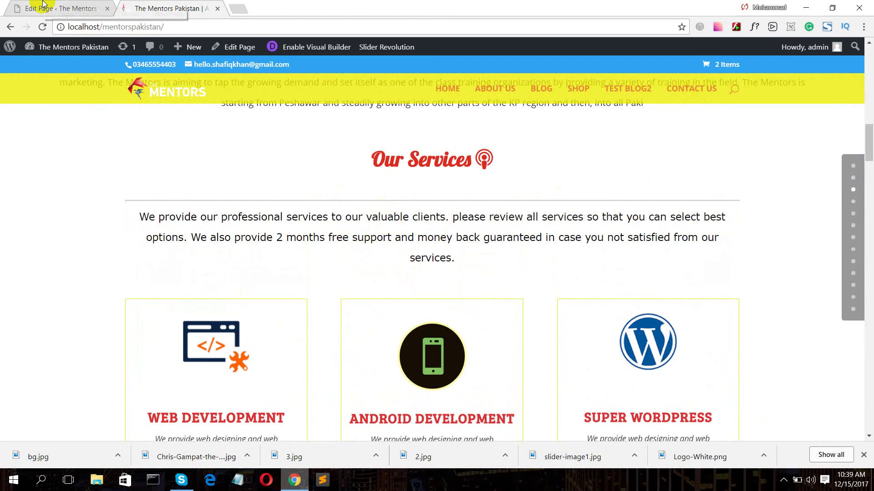
scroll(427, 238, "up", 6)
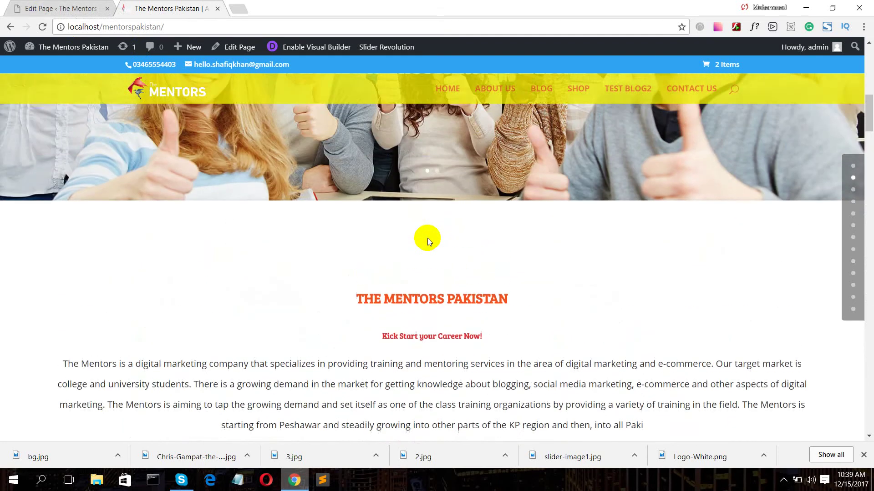
scroll(428, 239, "up", 4)
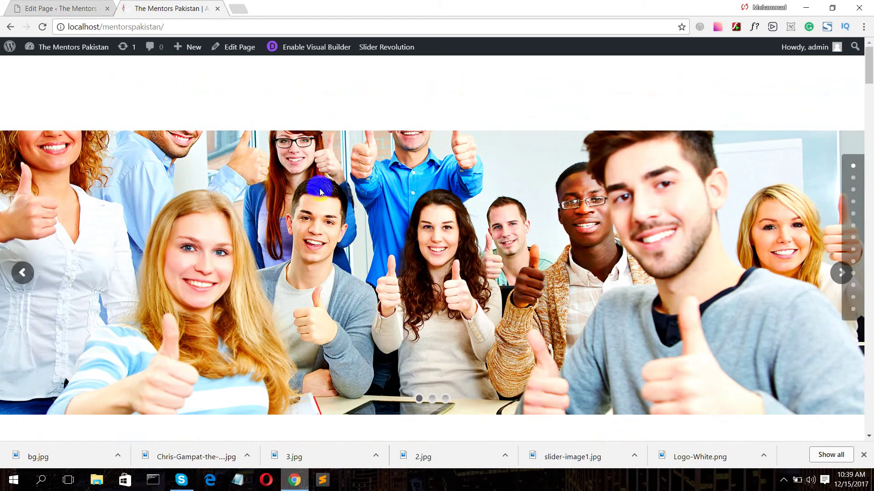
left_click(86, 9)
scroll(219, 285, "down", 5)
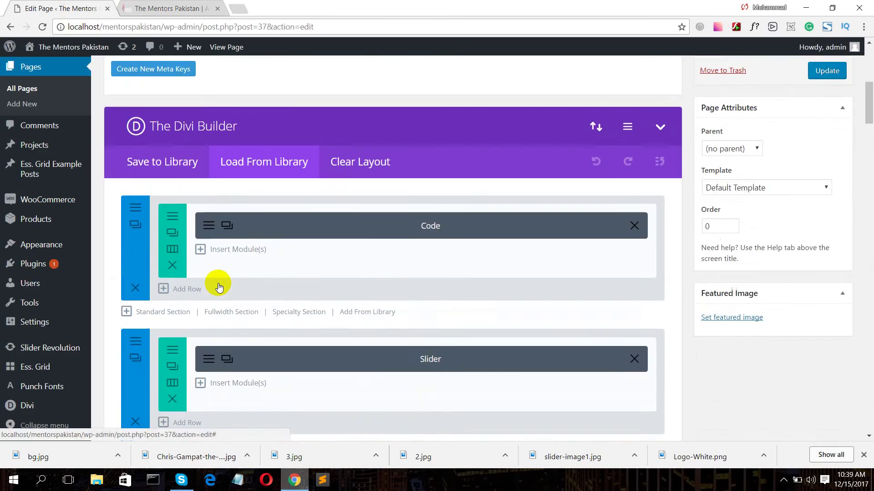
scroll(217, 284, "down", 1)
scroll(218, 283, "down", 7)
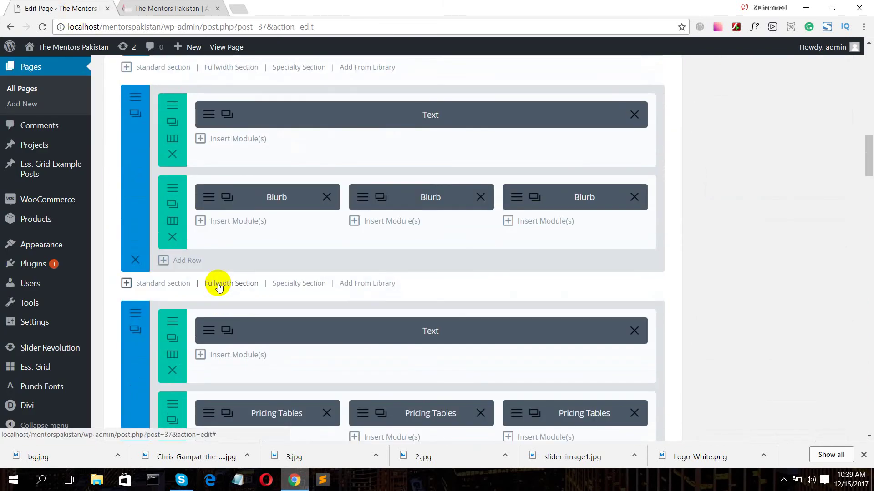
left_click(182, 8)
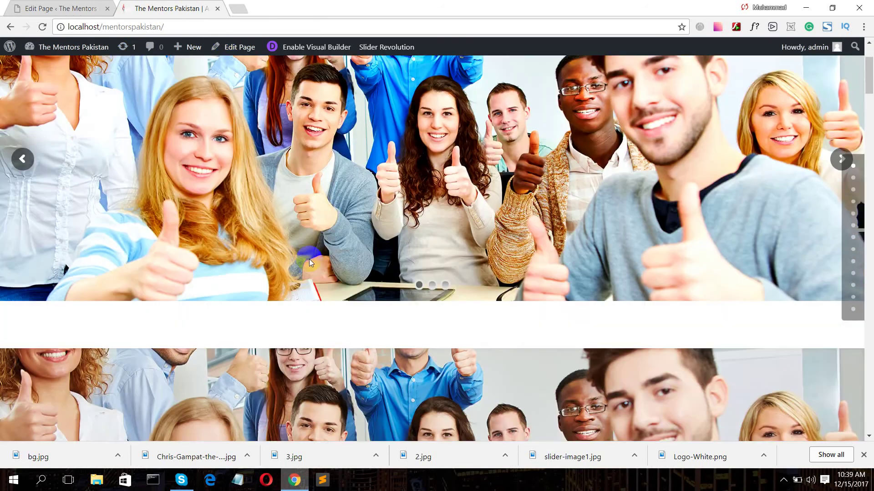
scroll(309, 259, "down", 12)
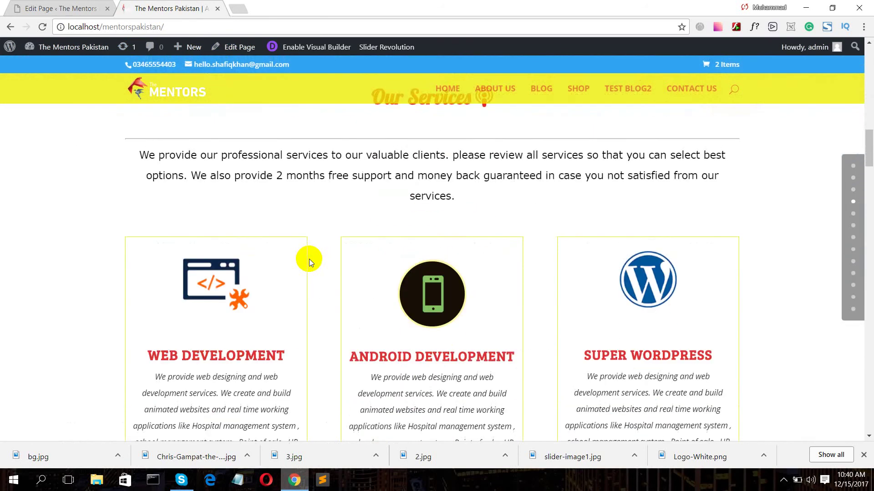
scroll(309, 258, "up", 3)
scroll(310, 258, "down", 6)
scroll(310, 259, "up", 4)
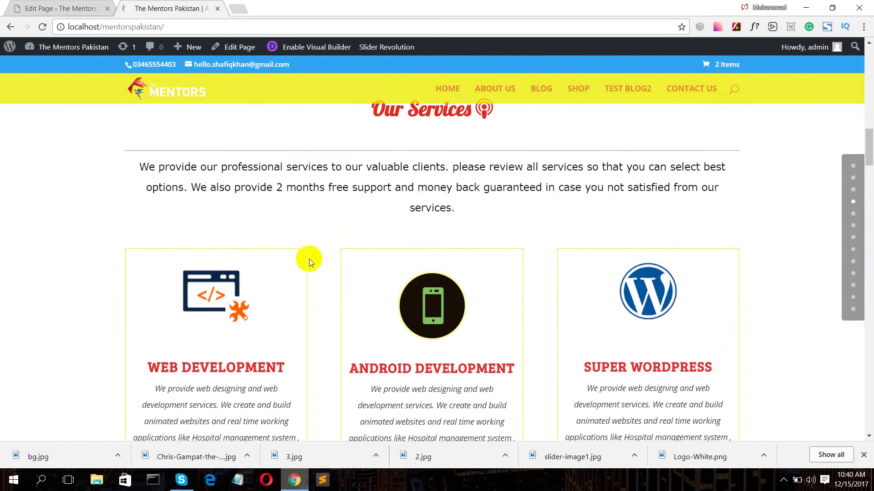
scroll(309, 258, "up", 5)
left_click(50, 5)
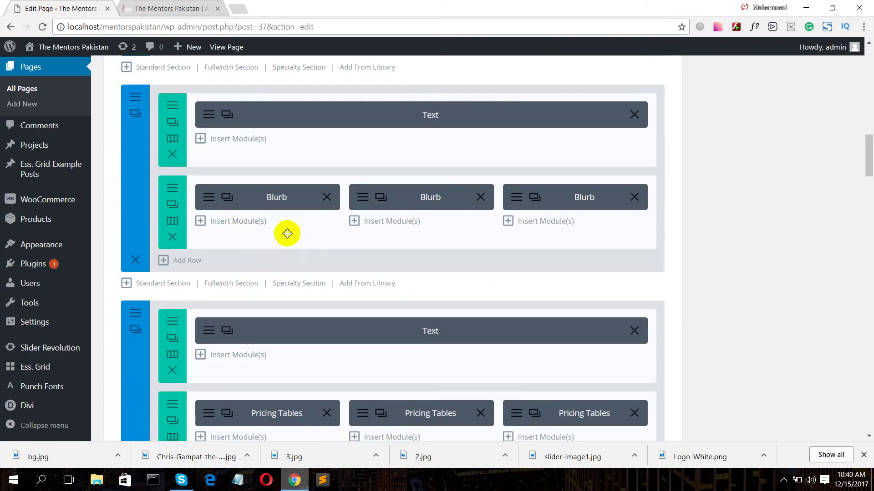
left_click(206, 116)
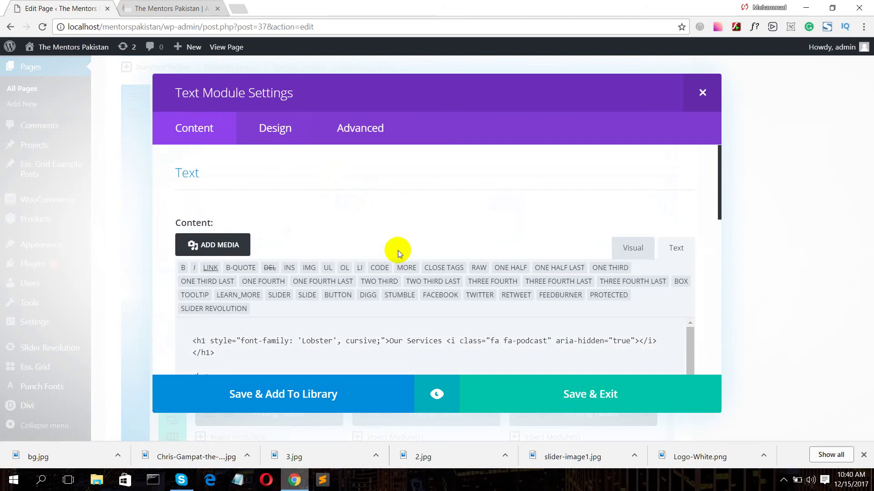
scroll(398, 250, "down", 3)
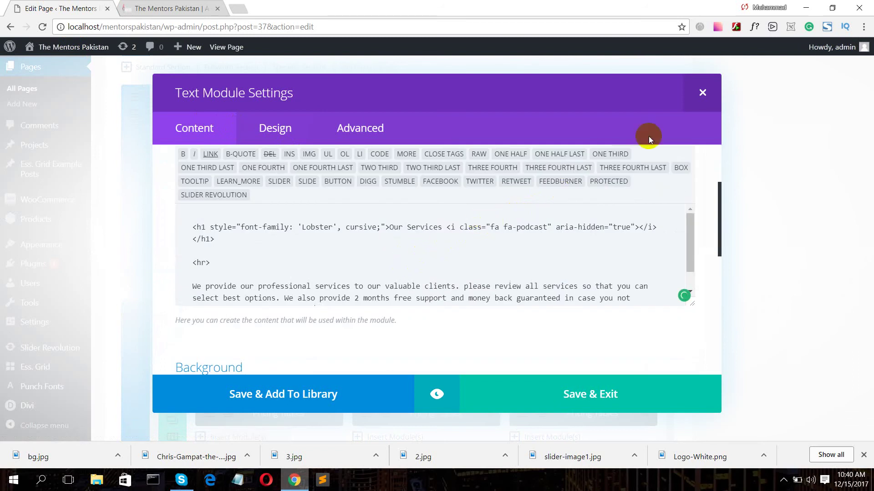
left_click(709, 97)
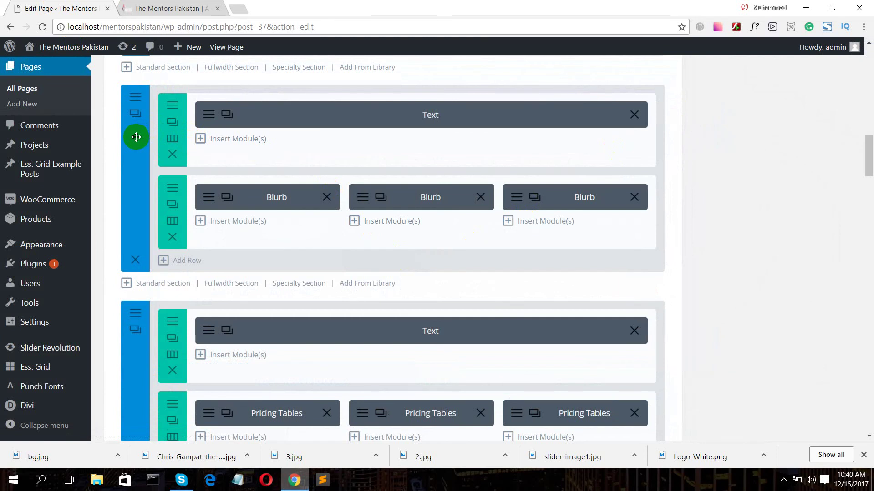
- Save the Home page's services section as a global Divi Library item named 'our-services'
right_click(136, 137)
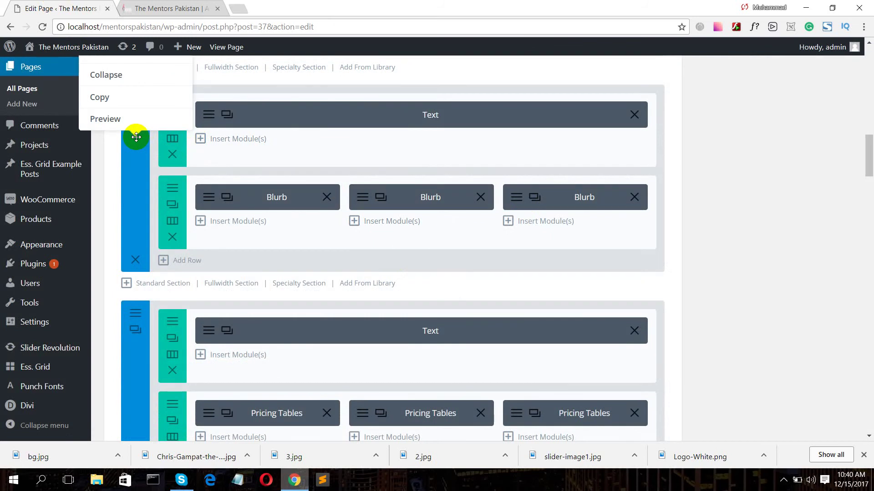
left_click(135, 170)
right_click(135, 170)
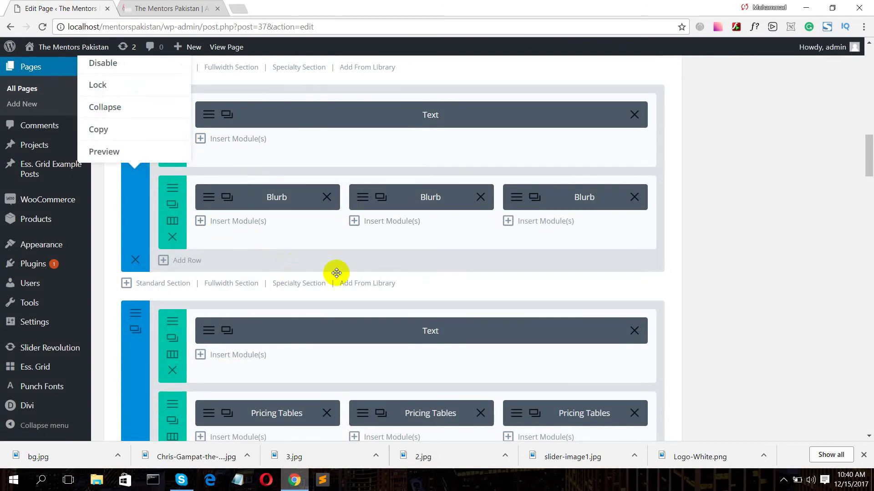
scroll(382, 262, "up", 3)
left_click(790, 229)
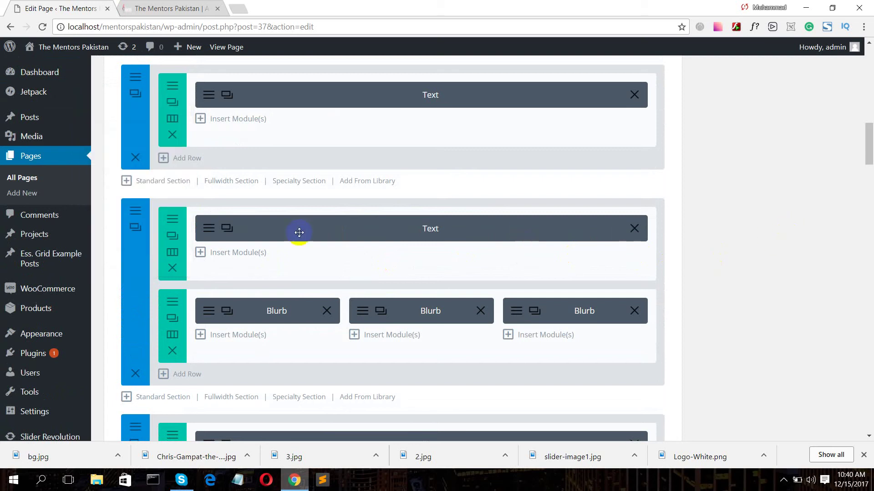
right_click(138, 244)
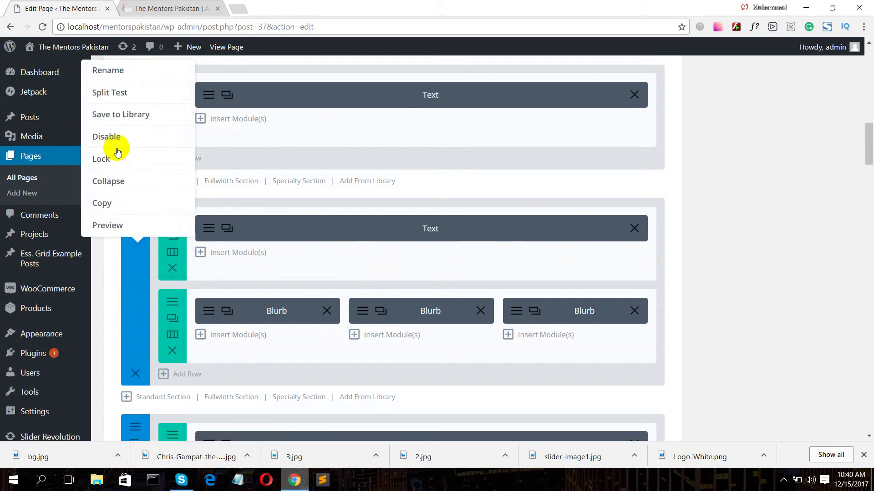
left_click(133, 116)
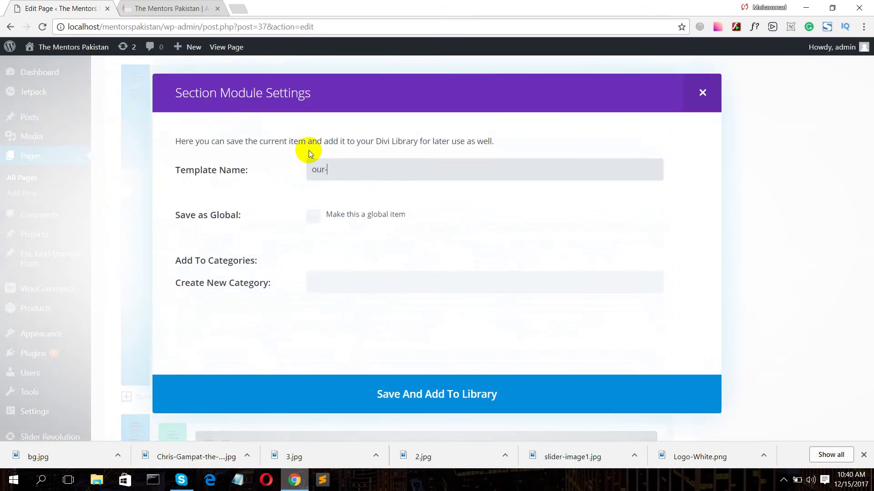
type("our-services")
left_click(314, 215)
left_click(417, 399)
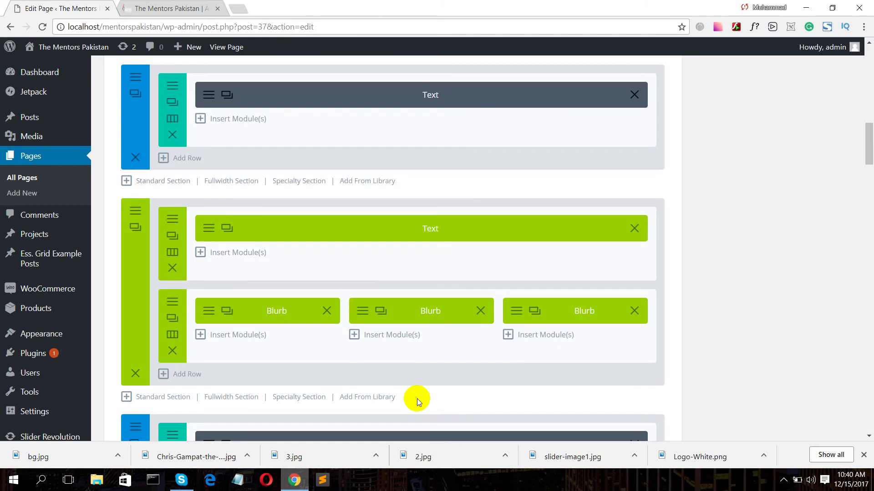
- Update the Home page to keep the services section changes
scroll(769, 140, "up", 10)
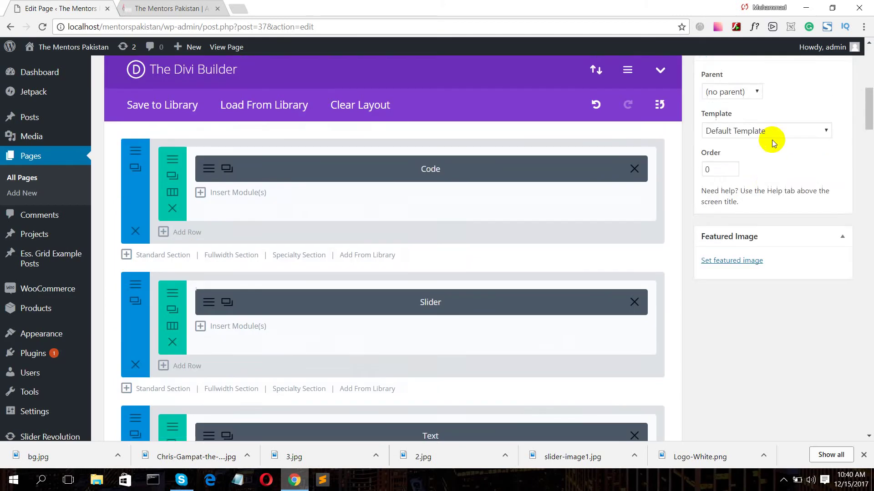
scroll(776, 140, "up", 3)
left_click(826, 241)
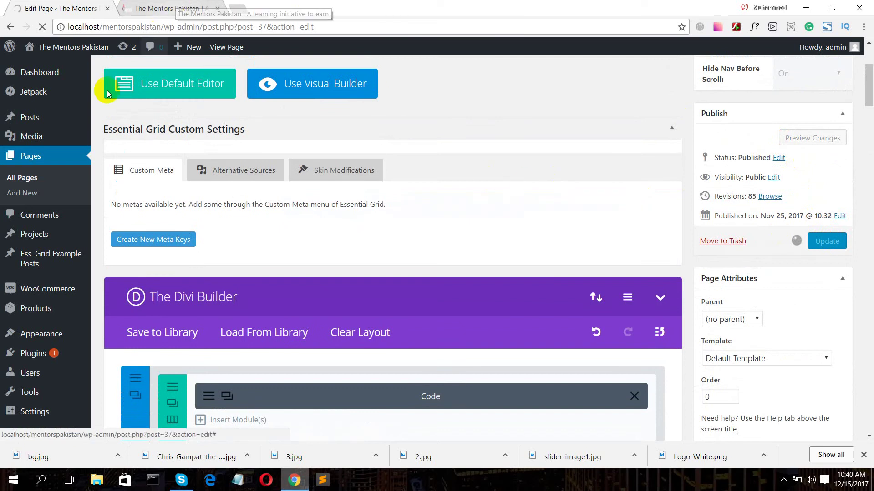
- Open the About us page for editing from the All Pages list in a new tab
middle_click(21, 179)
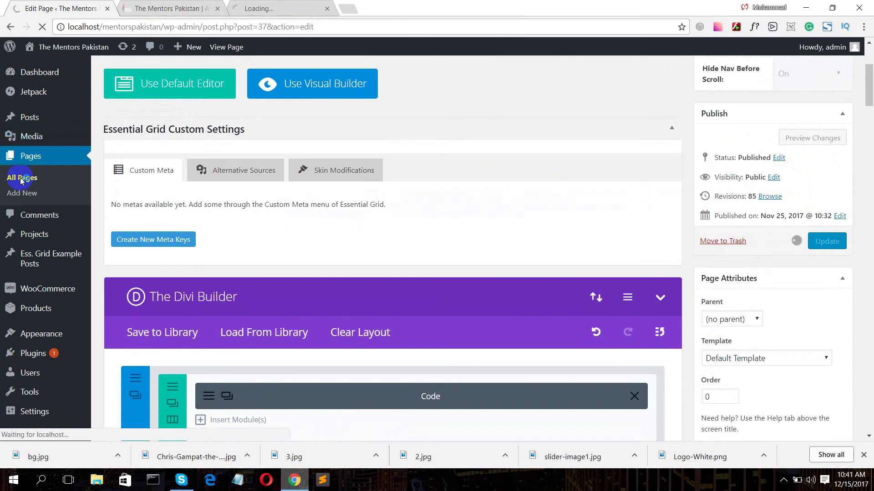
left_click_drag(264, 4, 140, 6)
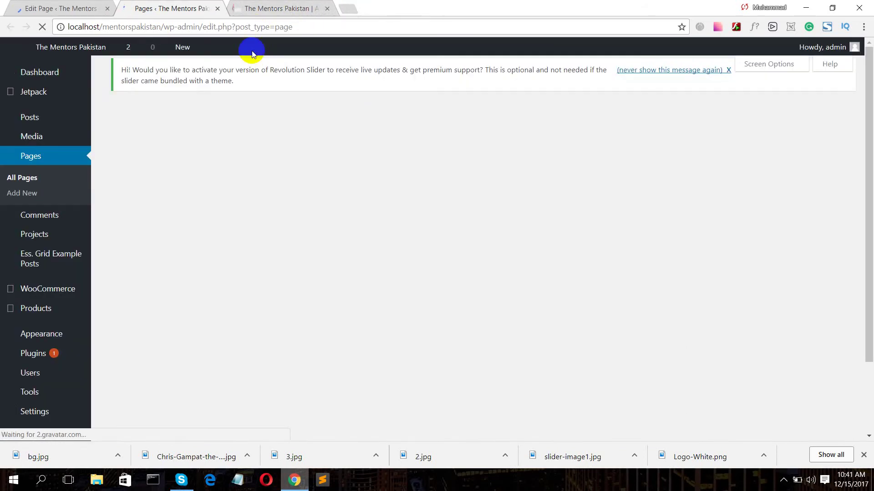
mouse_move(151, 248)
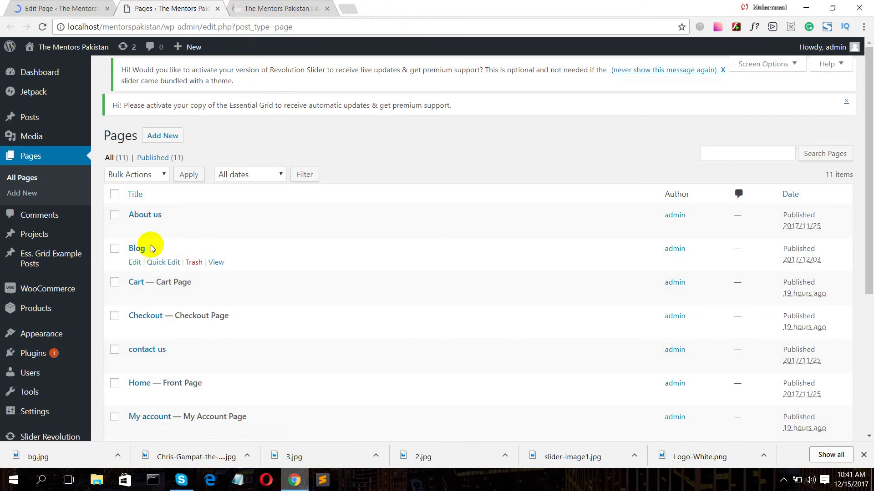
left_click(143, 216)
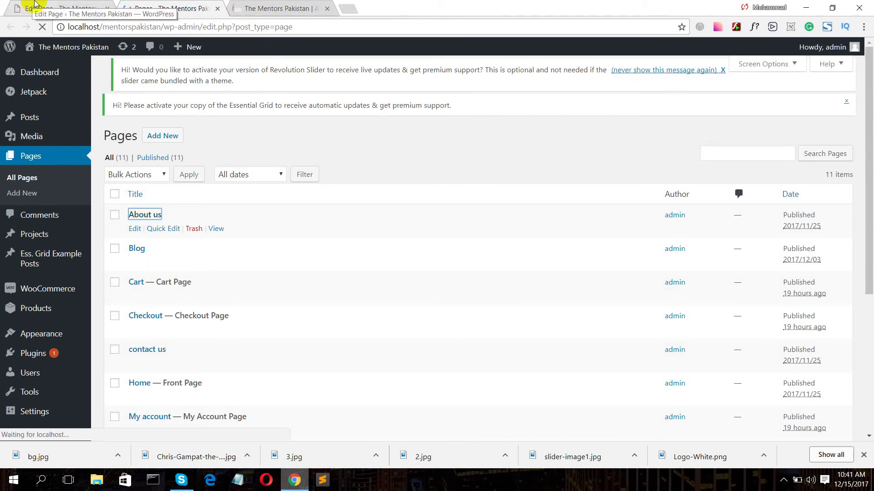
left_click(272, 8)
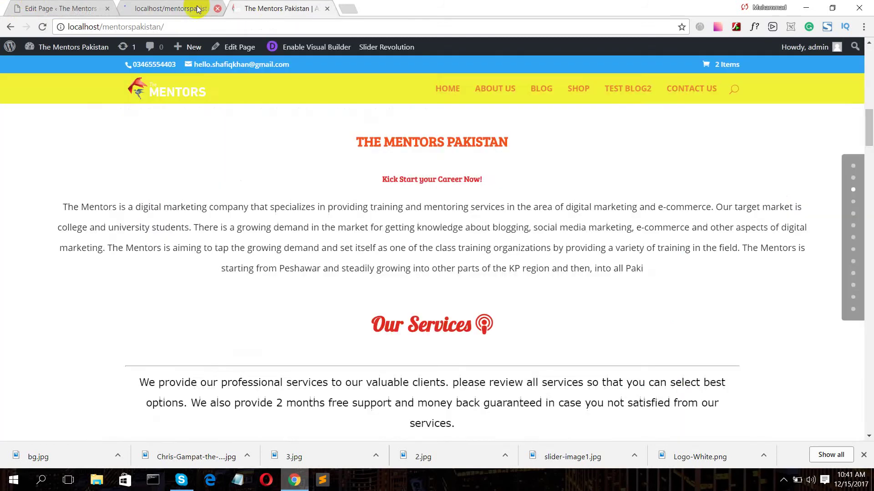
left_click(157, 9)
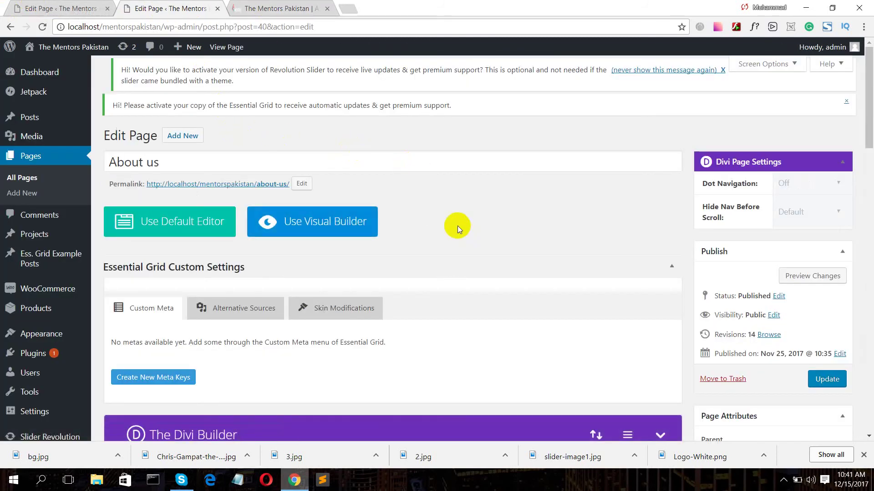
- Scroll down the About us editor to its Text, Testimonial and Toggle sections
scroll(443, 209, "down", 8)
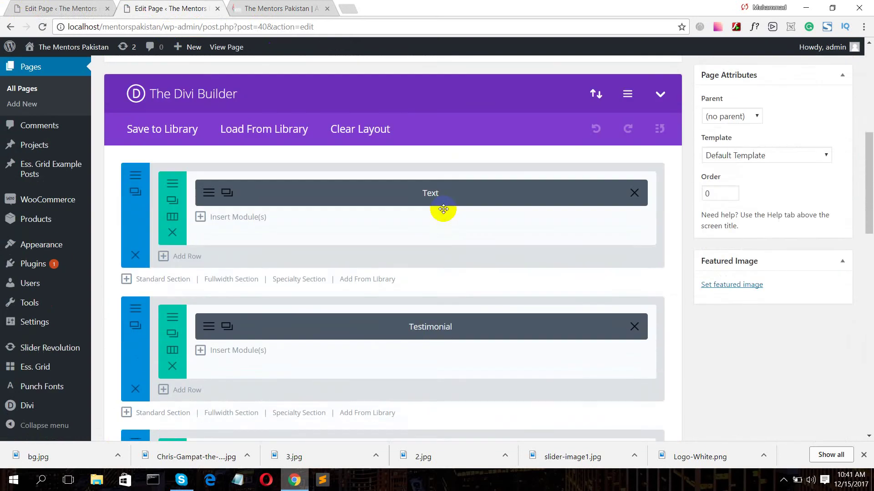
scroll(443, 208, "down", 1)
scroll(441, 212, "down", 5)
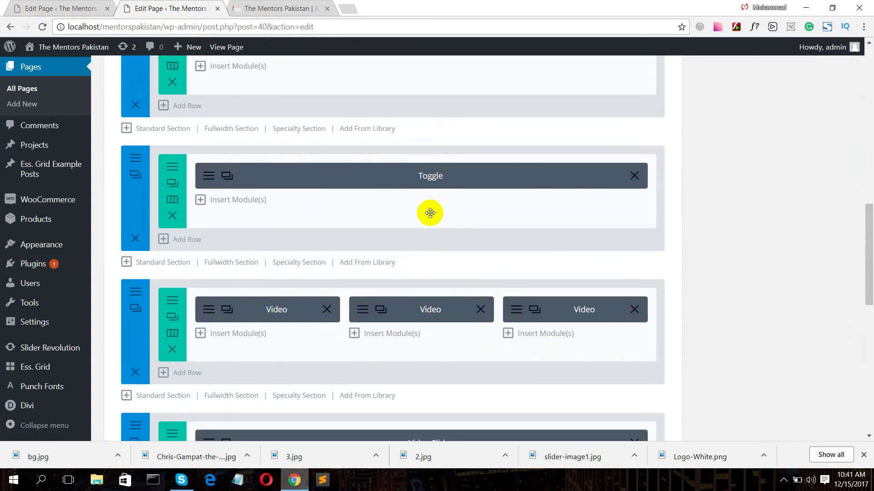
- Check the live home and About us pages, then return to the About us editor
left_click(269, 7)
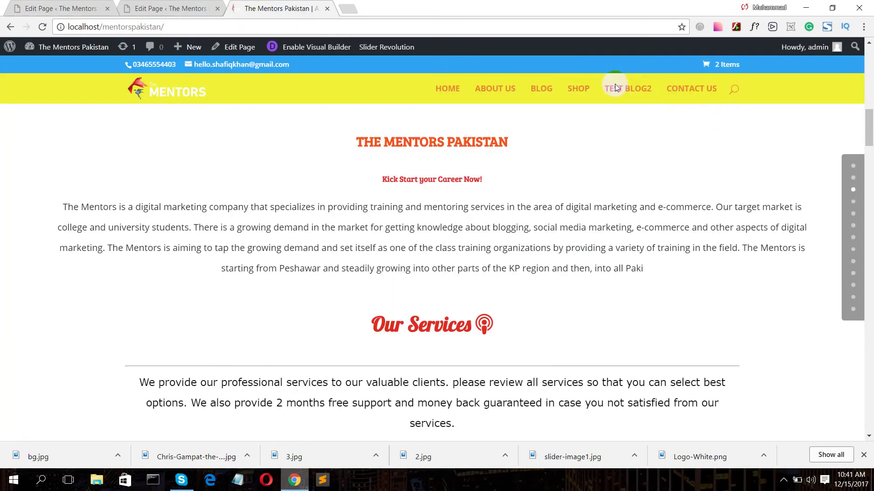
left_click(437, 94)
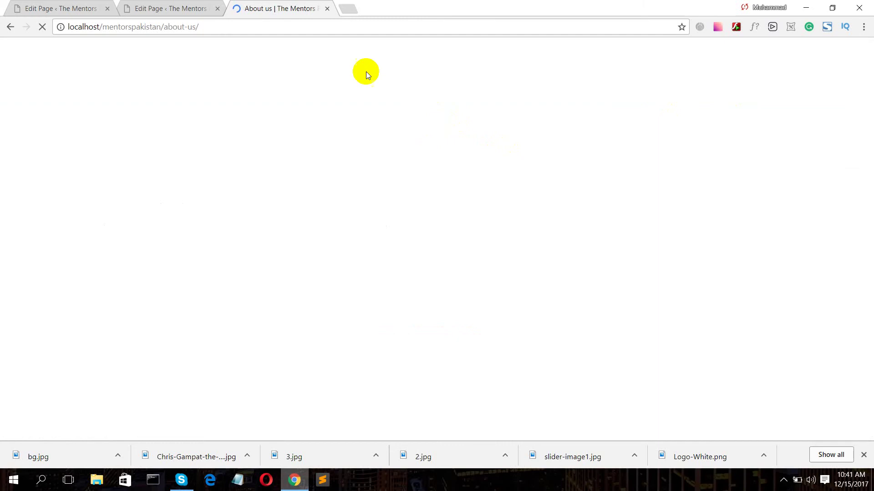
left_click(172, 7)
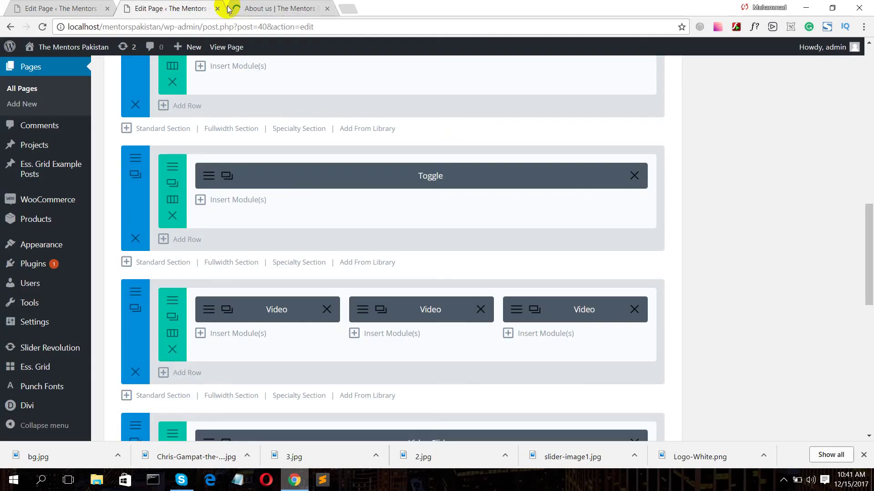
left_click(262, 4)
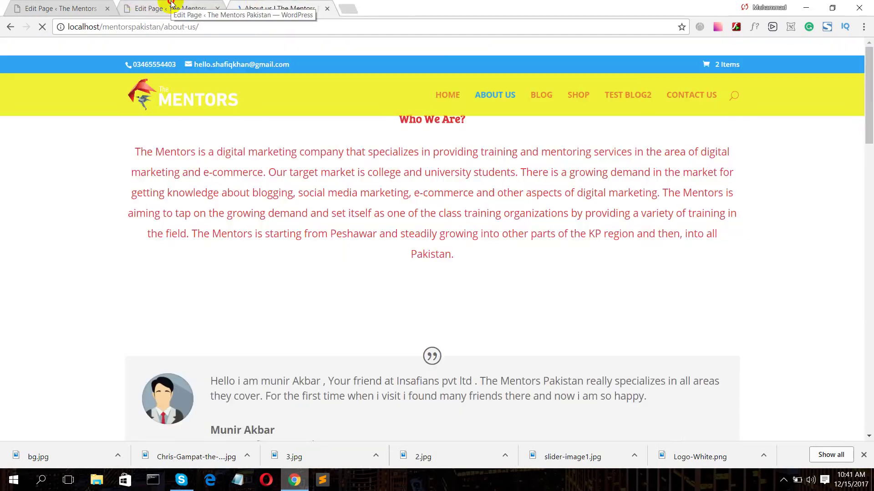
left_click(200, 9)
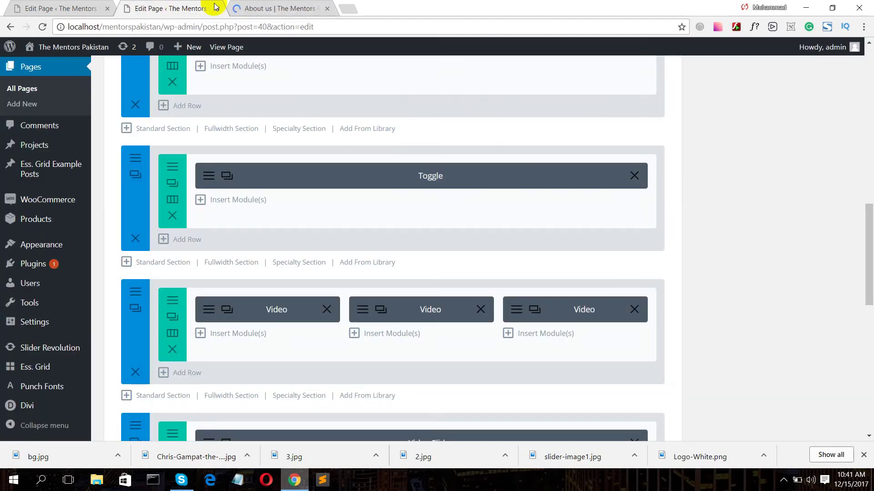
left_click(234, 8)
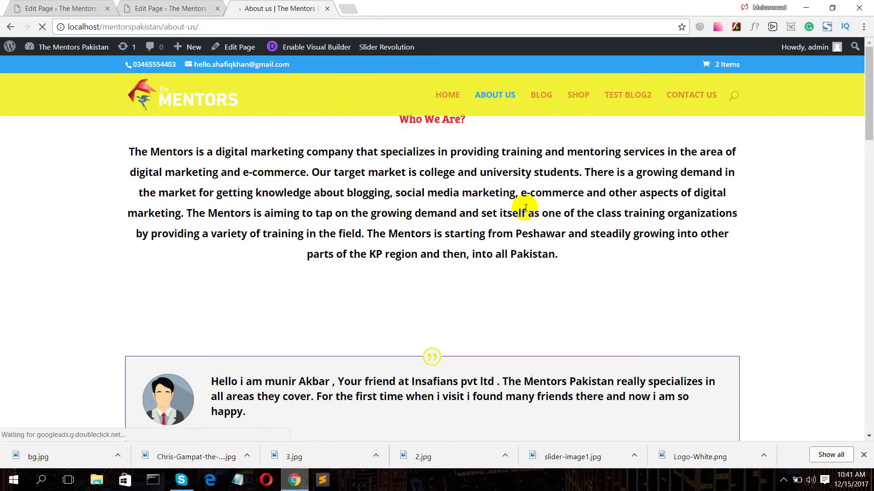
scroll(572, 205, "down", 2)
scroll(574, 205, "up", 2)
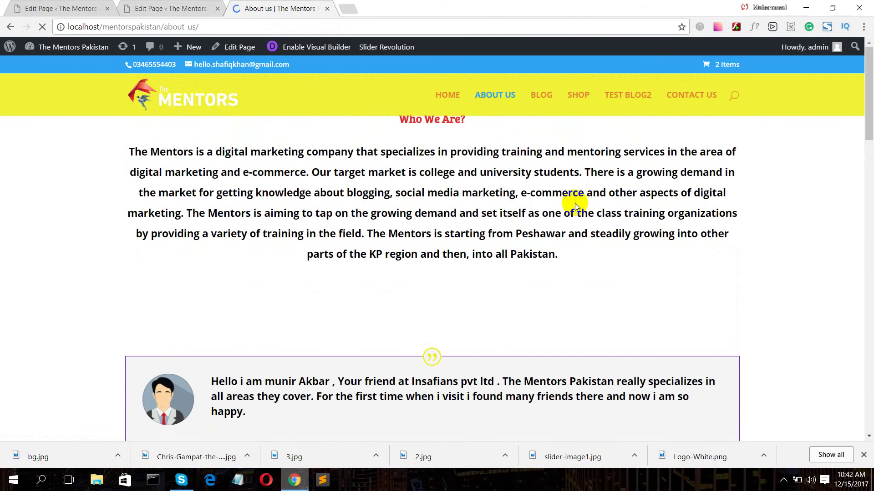
left_click(157, 5)
scroll(399, 160, "up", 5)
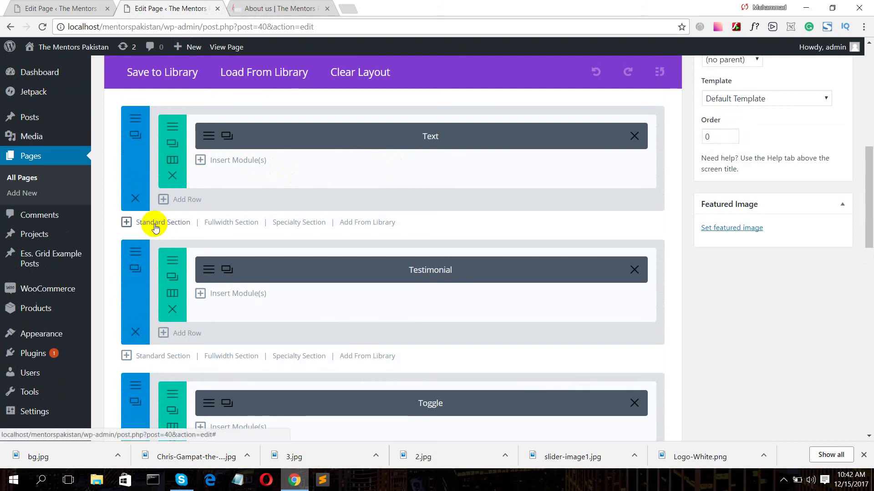
- Insert the saved our-services library layout below the About us page's first Text section
left_click(367, 225)
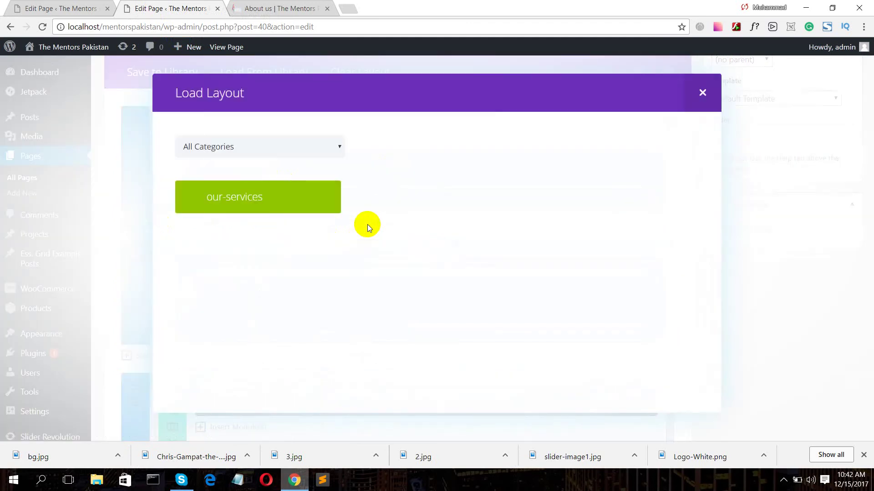
left_click(229, 202)
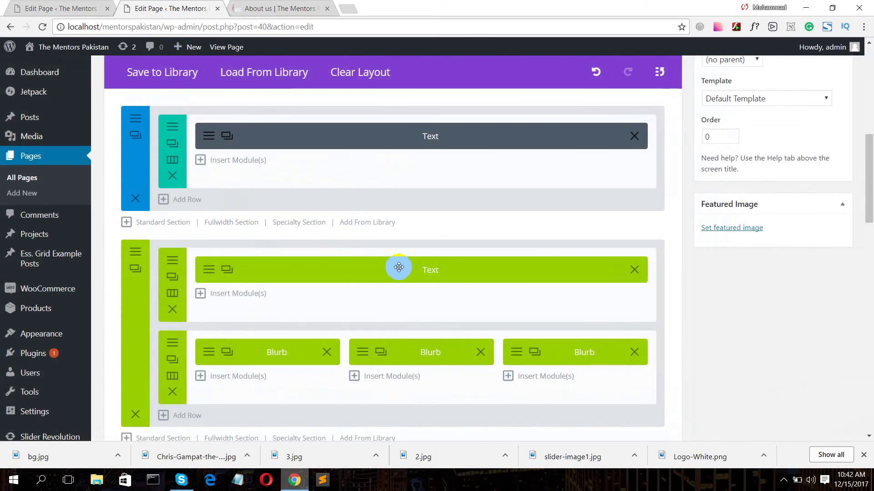
scroll(443, 264, "down", 4)
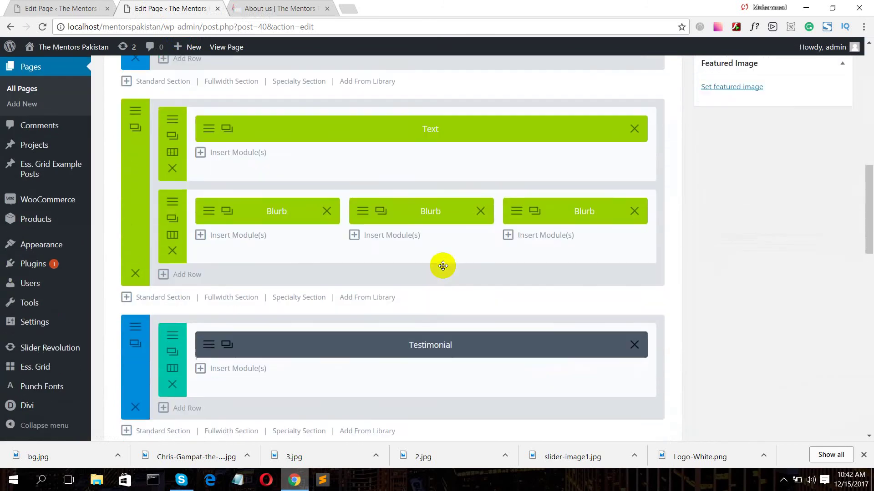
scroll(718, 202, "up", 10)
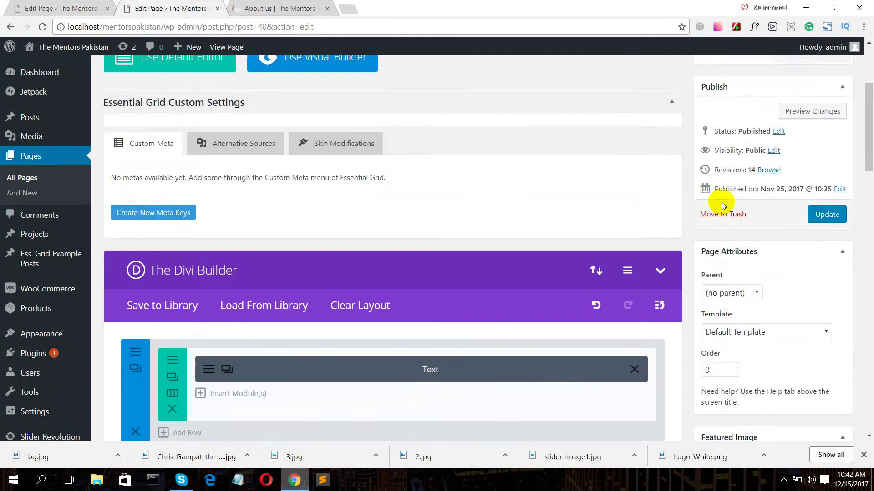
- Preview the About us page showing Web Development, Android Development and Super WordPress blurbs
left_click(812, 220)
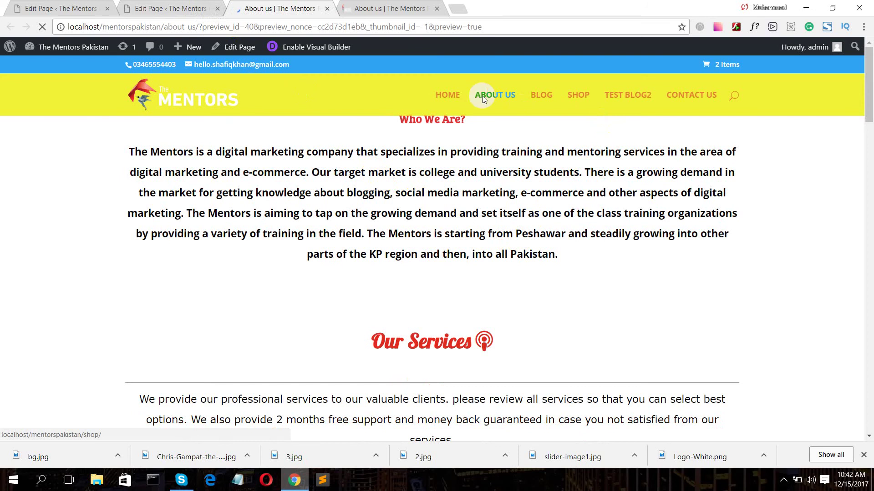
scroll(493, 213, "down", 6)
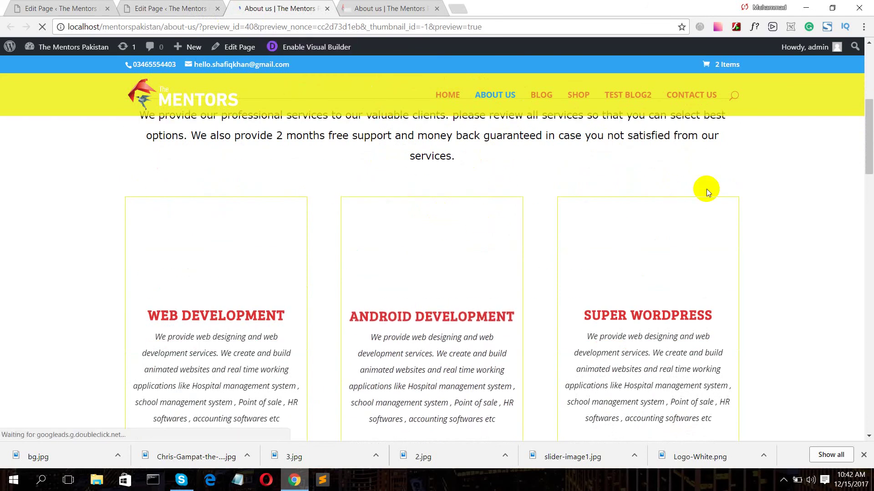
scroll(687, 186, "up", 2)
scroll(687, 186, "down", 6)
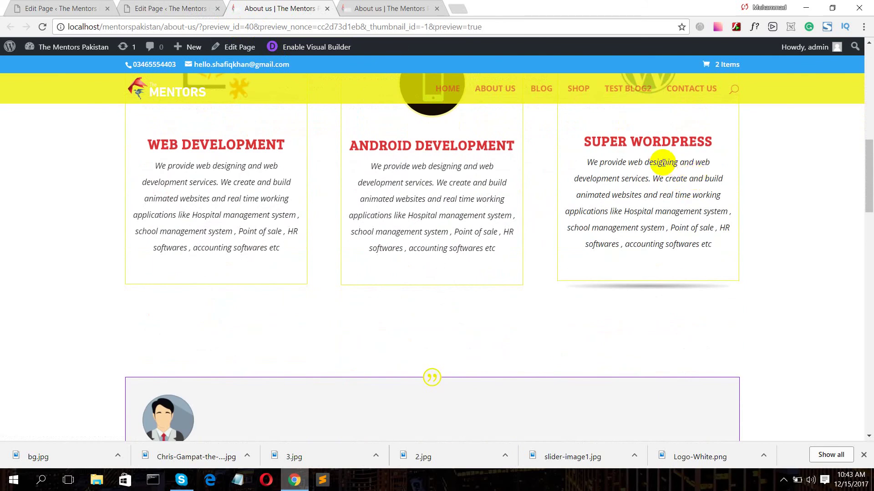
- Update the published About us page and open a new browser tab
left_click(172, 8)
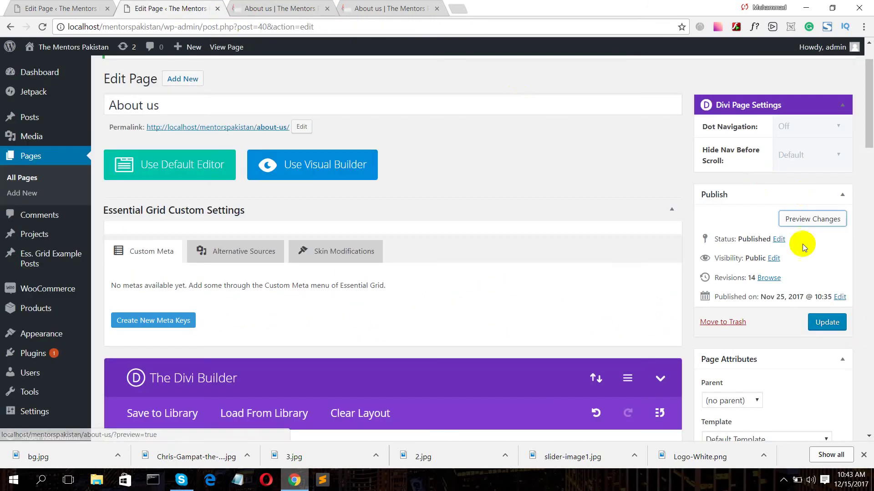
left_click(826, 323)
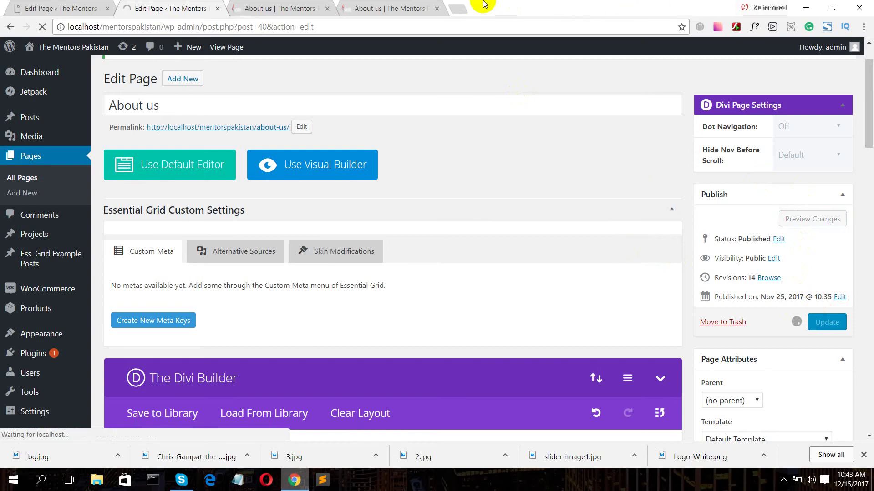
left_click(465, 10)
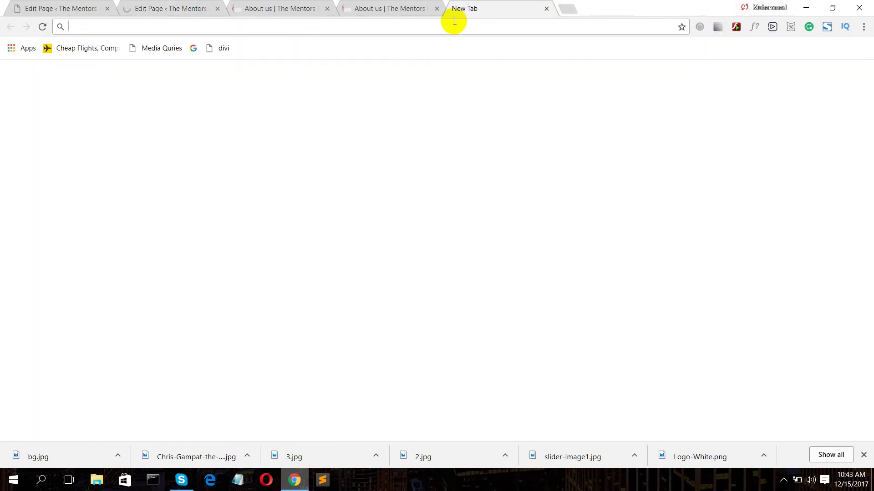
- Search for divithemeexamples/divi-layouts and open the Divi Layouts result in another tab
type("d")
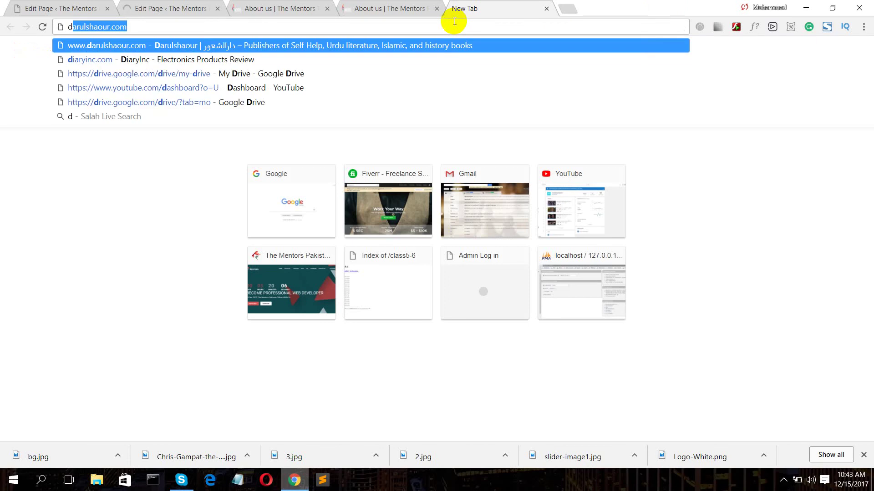
type("ivithe")
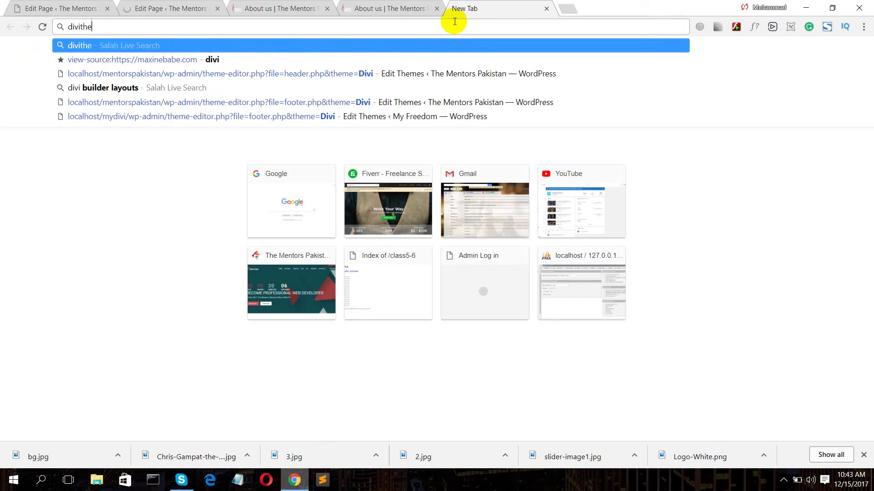
type("meexamp")
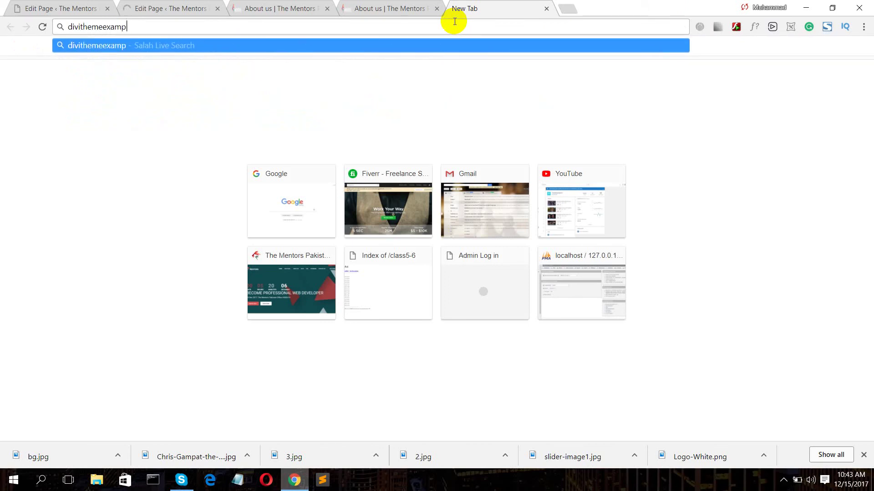
type("les/")
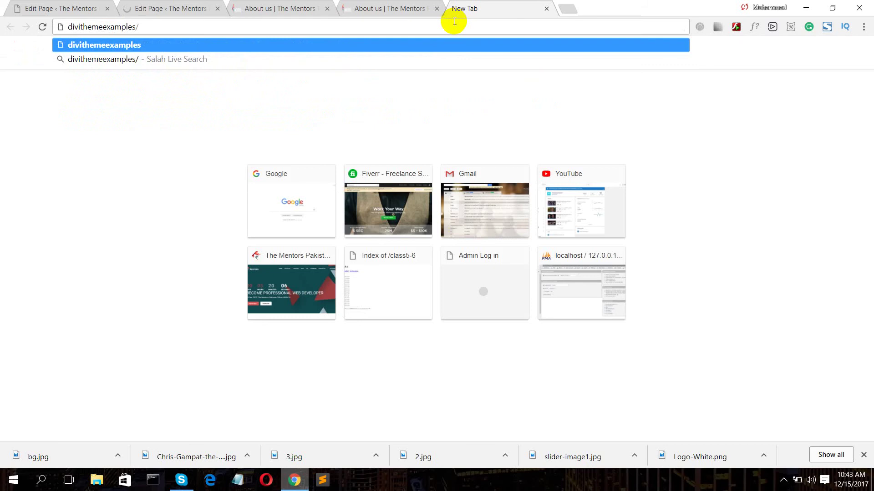
type("divi-")
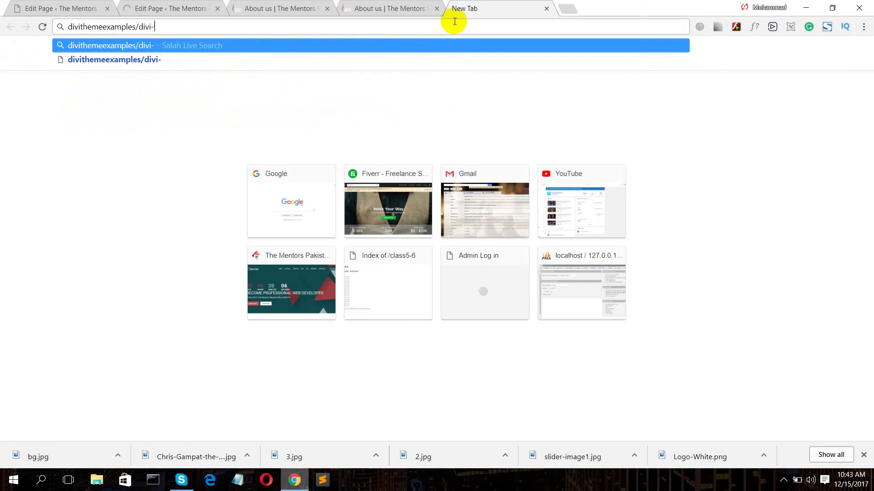
type("layouts")
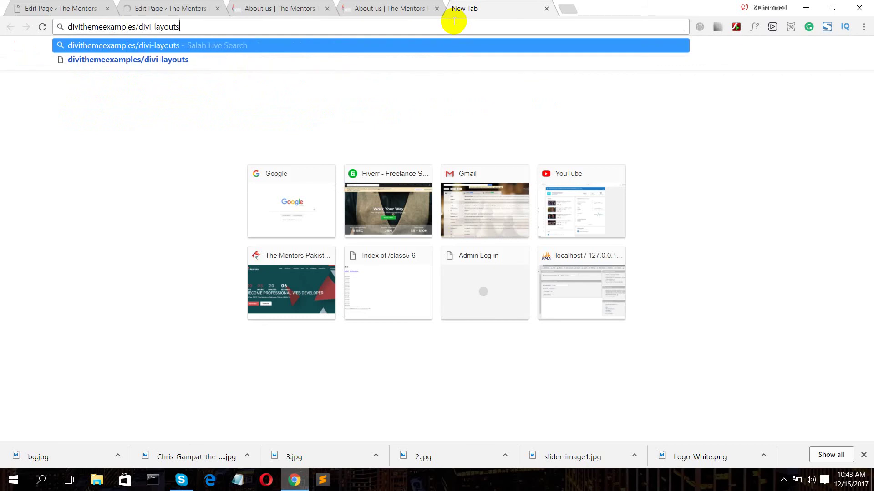
key("Return")
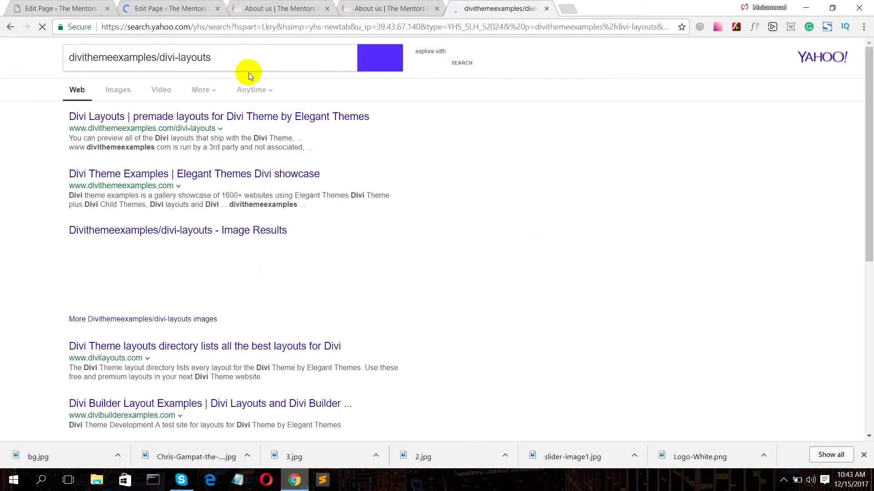
middle_click(199, 119)
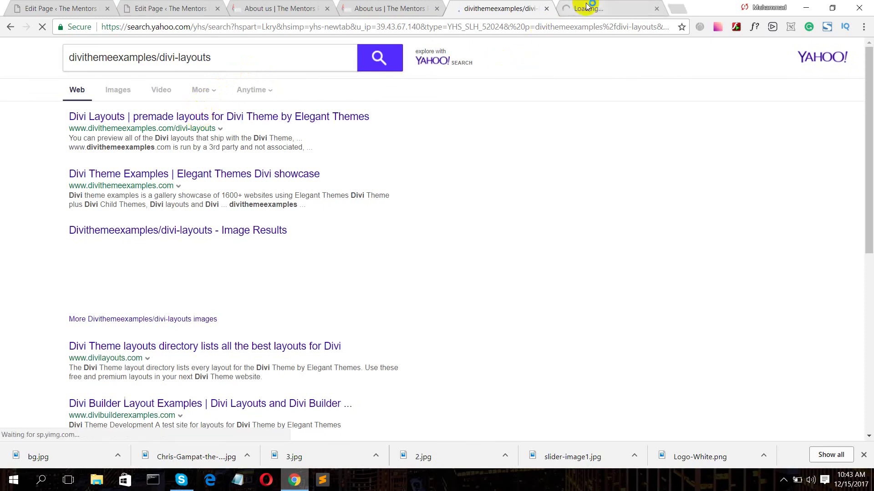
- Browse the free Divi layout packs such as Yoga, bakery, consultancy, ecommerce and freelancer
left_click(572, 10)
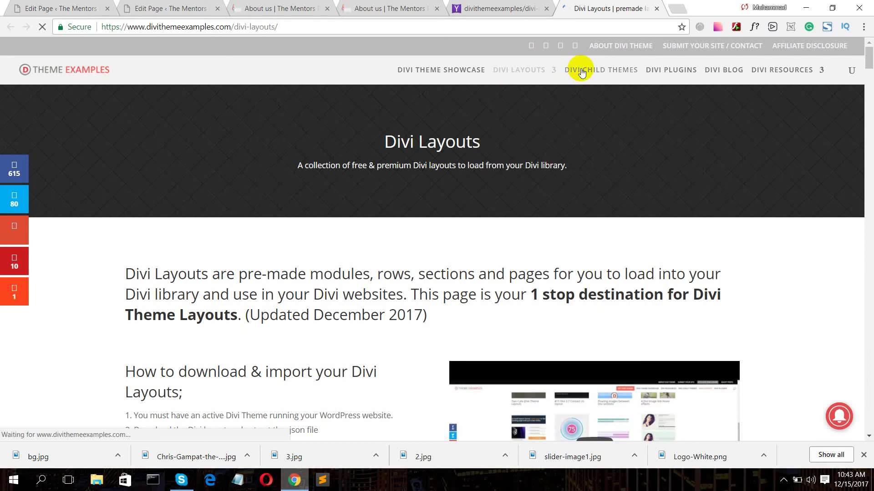
scroll(543, 132, "down", 10)
scroll(541, 137, "down", 6)
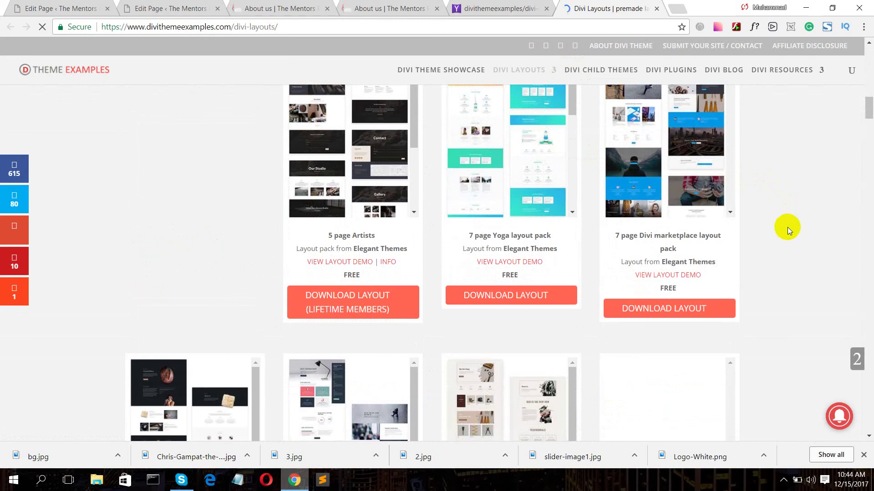
scroll(788, 228, "up", 4)
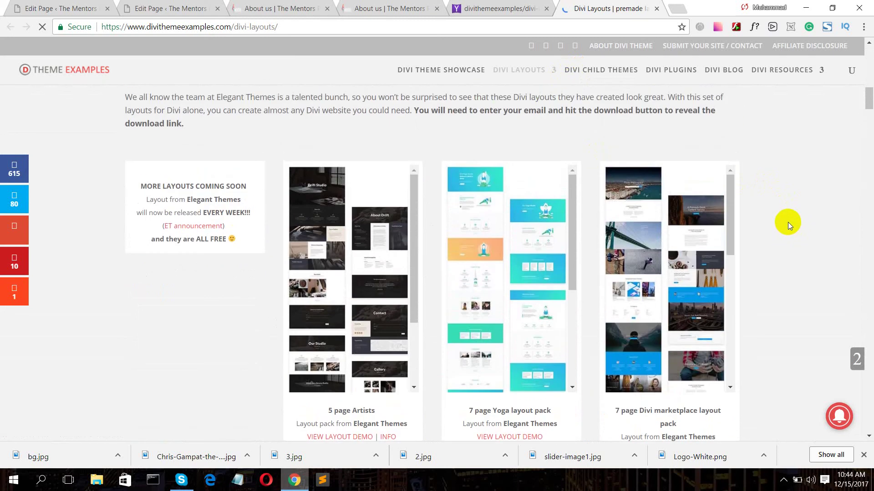
scroll(788, 223, "down", 4)
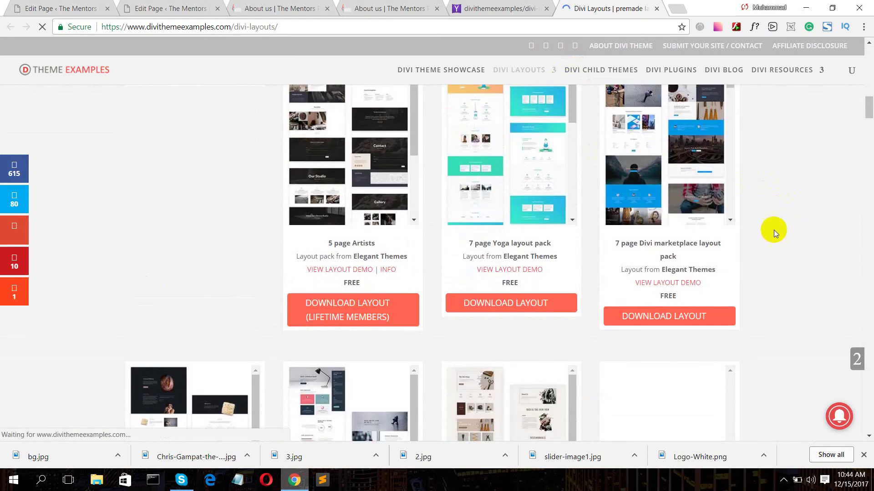
scroll(668, 246, "down", 4)
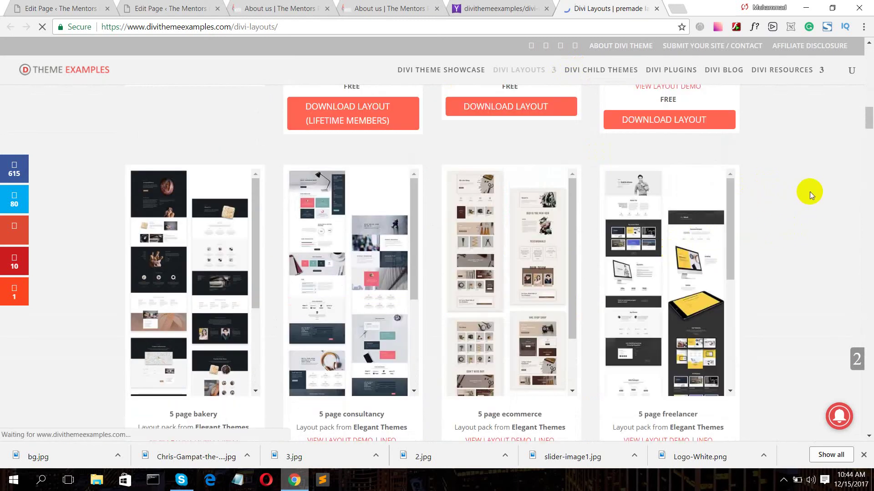
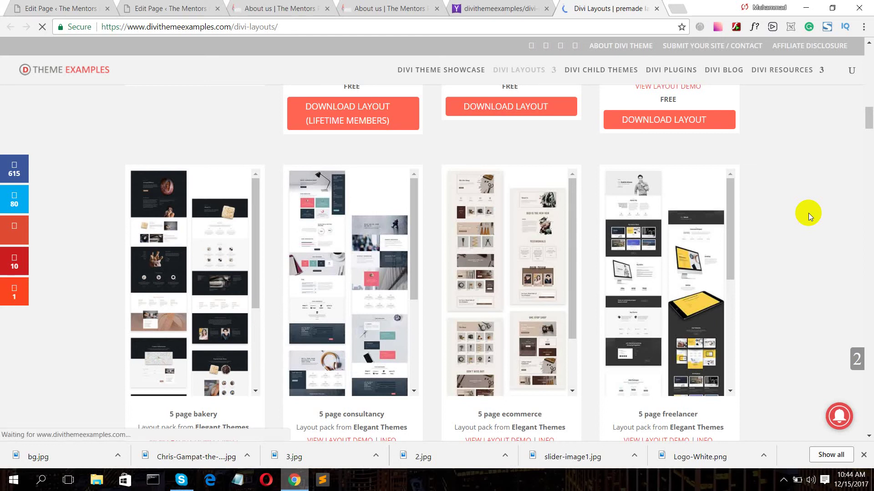
- Scroll through the layout packs and open the freelancer layout pack download
scroll(788, 223, "down", 1)
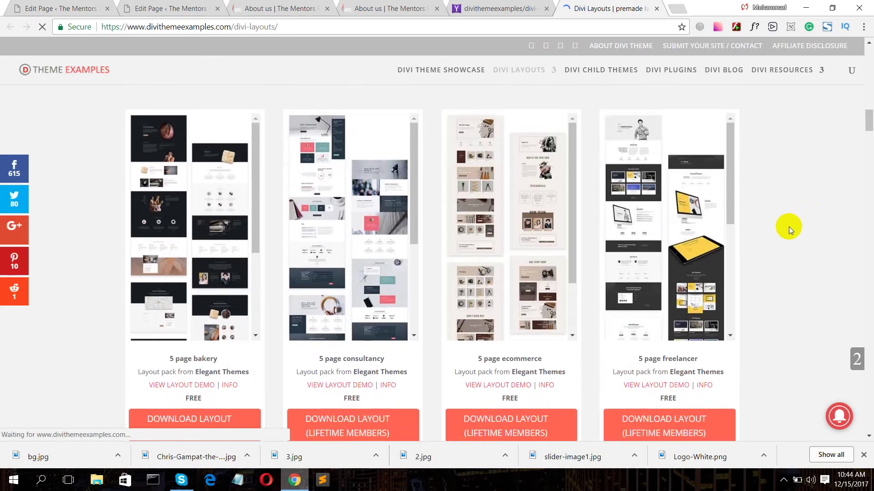
scroll(789, 230, "down", 2)
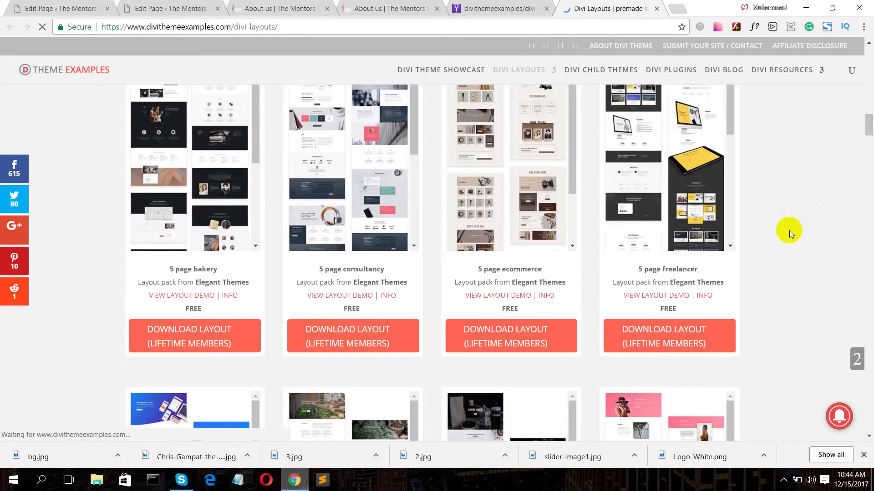
scroll(789, 230, "down", 3)
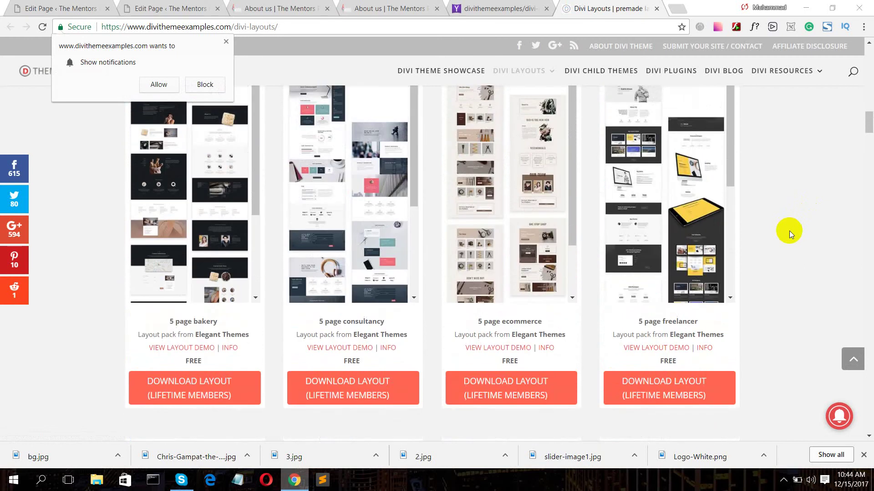
scroll(690, 243, "down", 3)
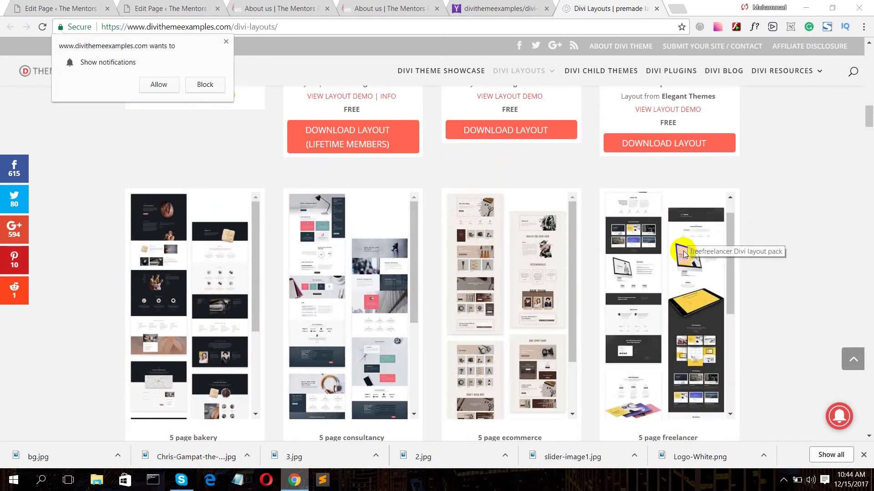
scroll(790, 275, "down", 1)
scroll(790, 274, "down", 3)
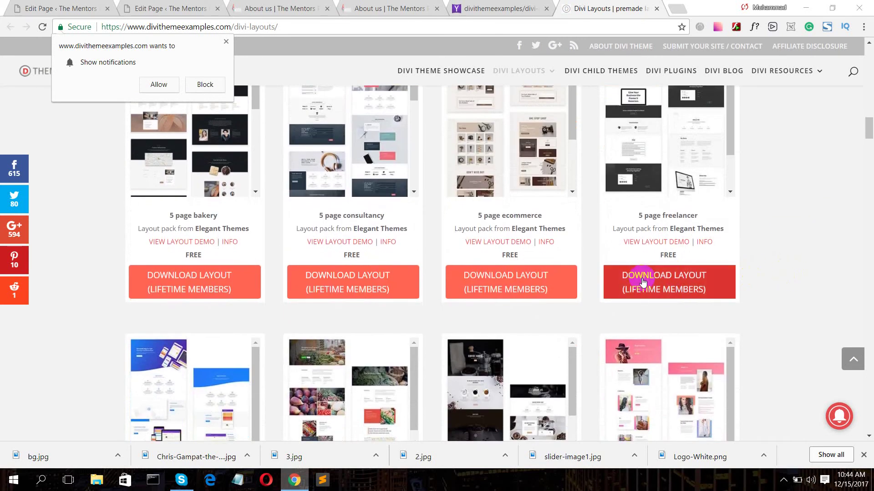
left_click(666, 290)
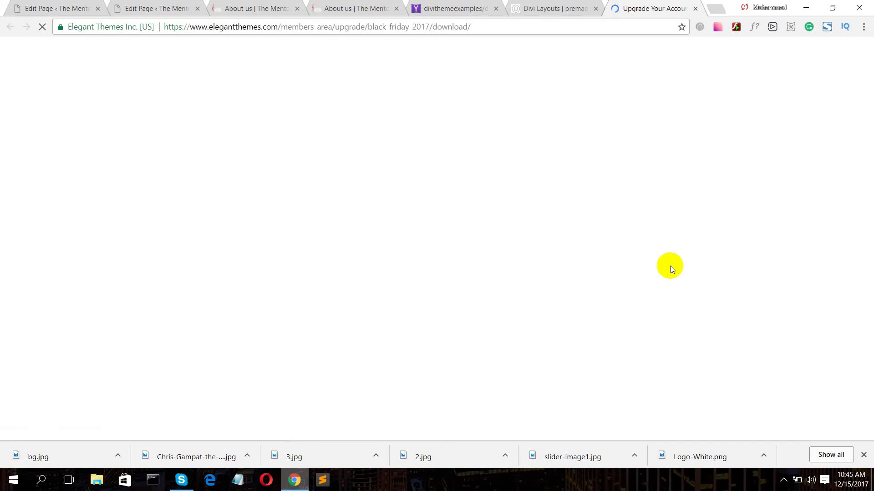
- Close the members login page and return to the layout pack listing
scroll(671, 266, "down", 15)
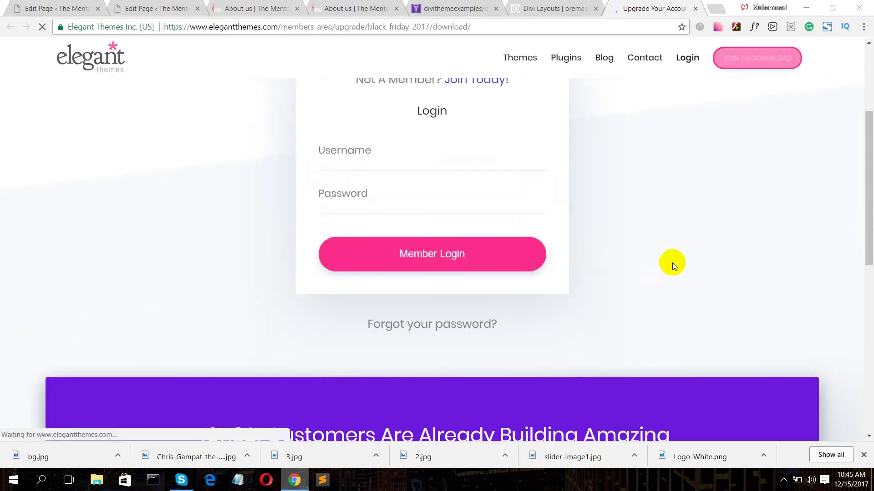
scroll(670, 268, "up", 12)
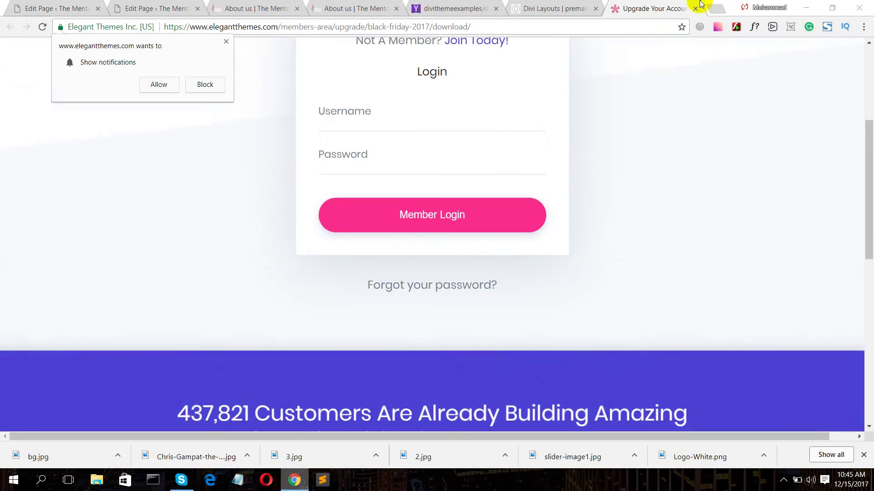
left_click(695, 9)
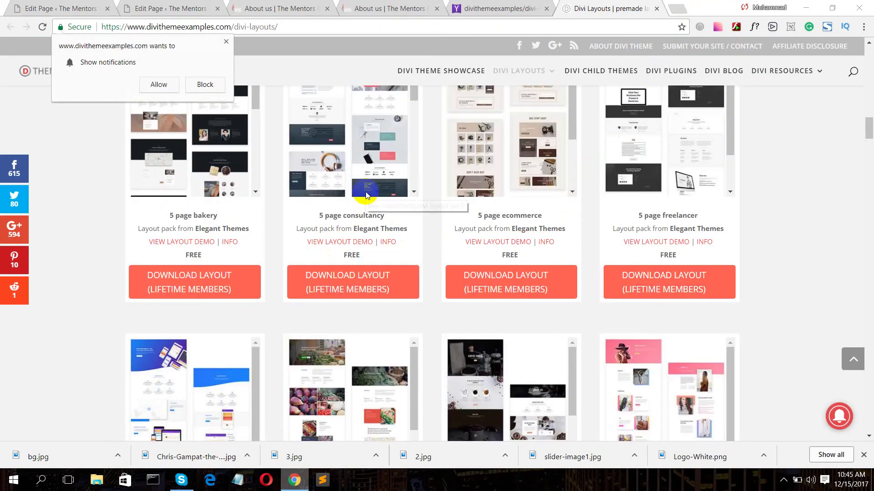
scroll(815, 171, "down", 9)
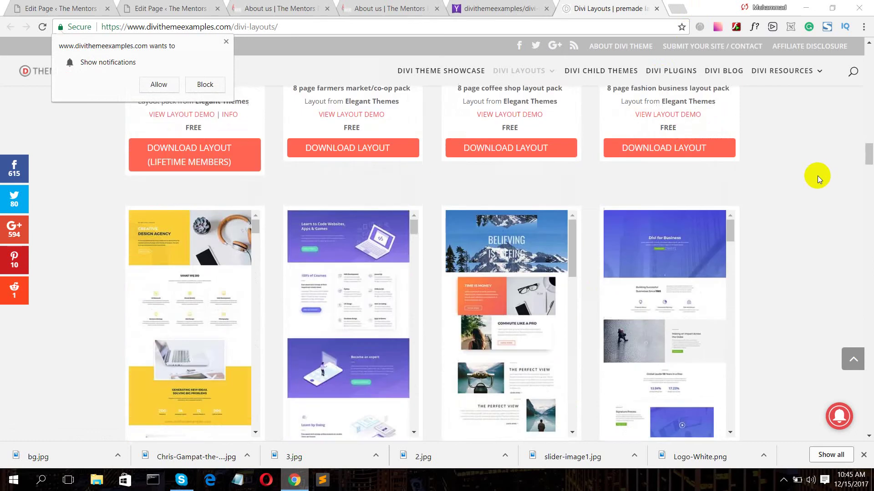
scroll(817, 176, "up", 3)
scroll(818, 176, "down", 6)
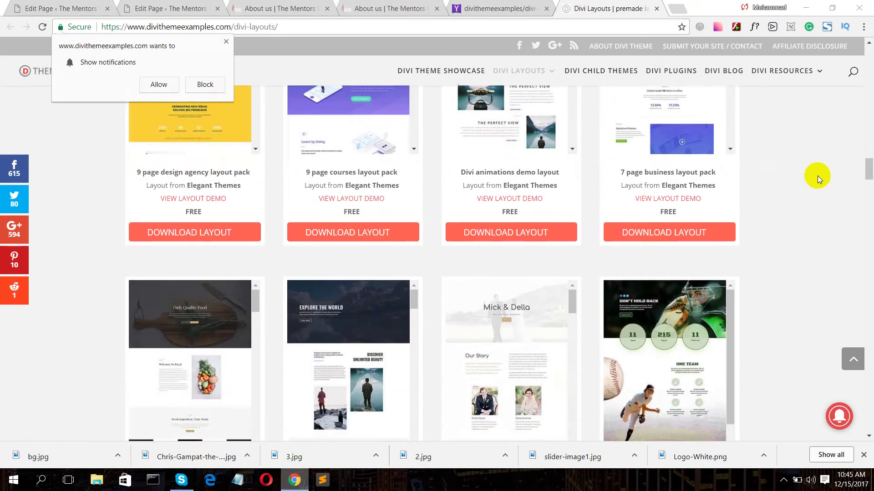
scroll(817, 176, "up", 1)
scroll(817, 176, "up", 2)
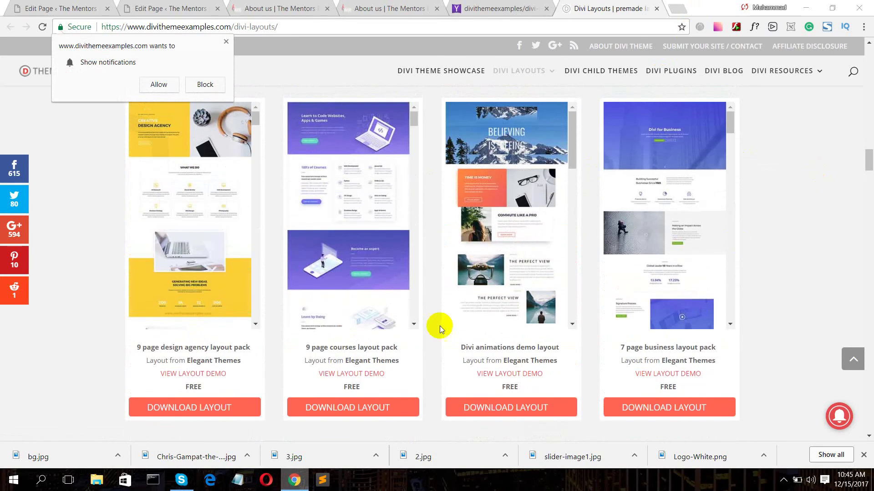
- Open the design agency layout pack article and scroll past its live demo links
left_click(189, 409)
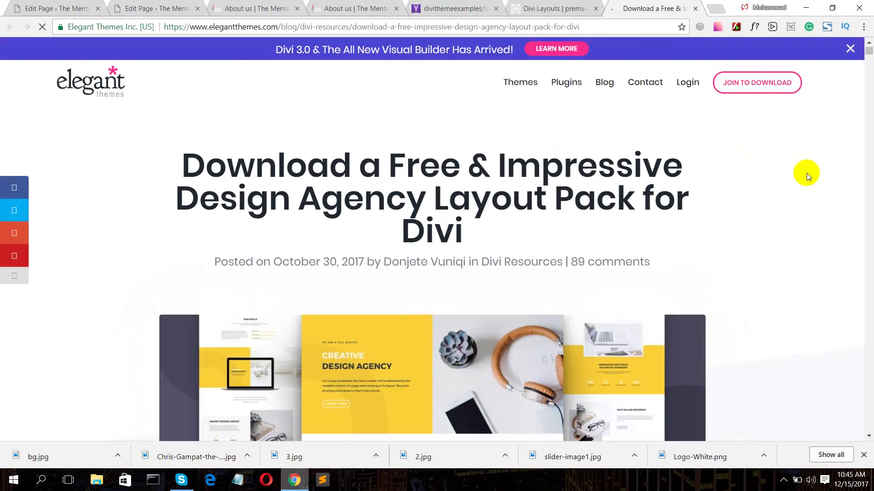
scroll(807, 173, "down", 15)
scroll(810, 182, "down", 15)
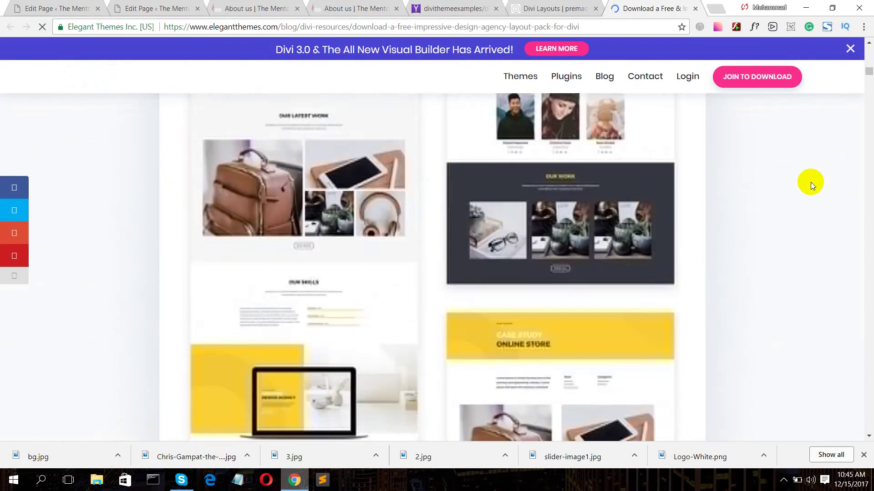
scroll(808, 187, "down", 10)
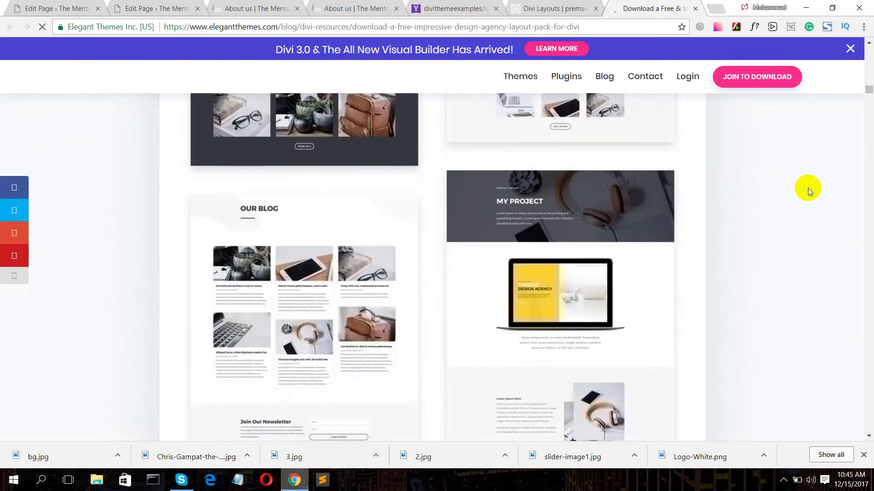
scroll(807, 188, "down", 10)
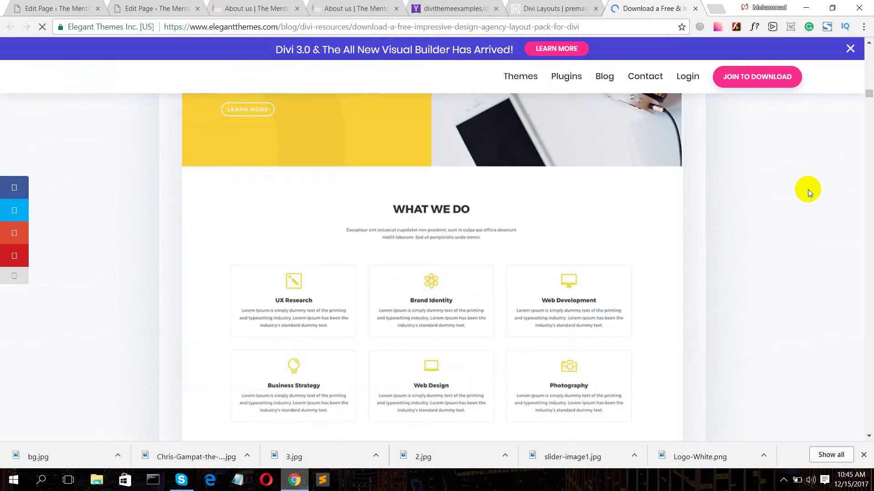
scroll(808, 190, "down", 15)
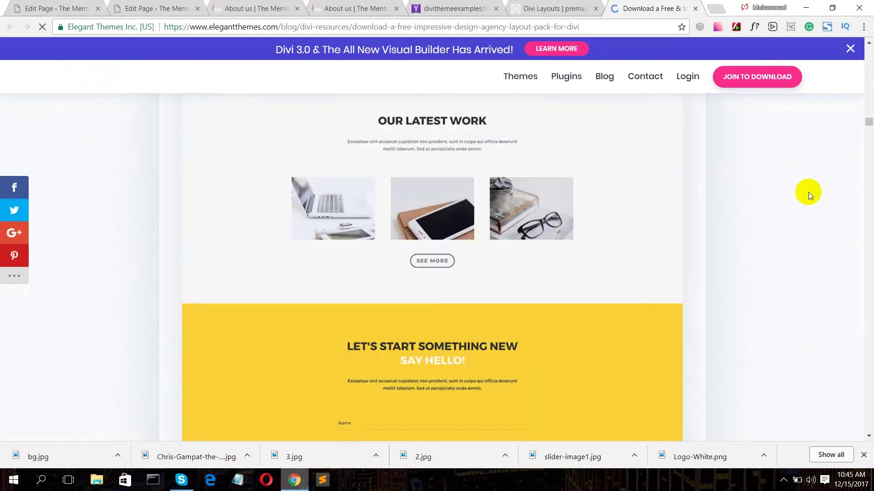
scroll(809, 192, "down", 8)
scroll(827, 188, "down", 3)
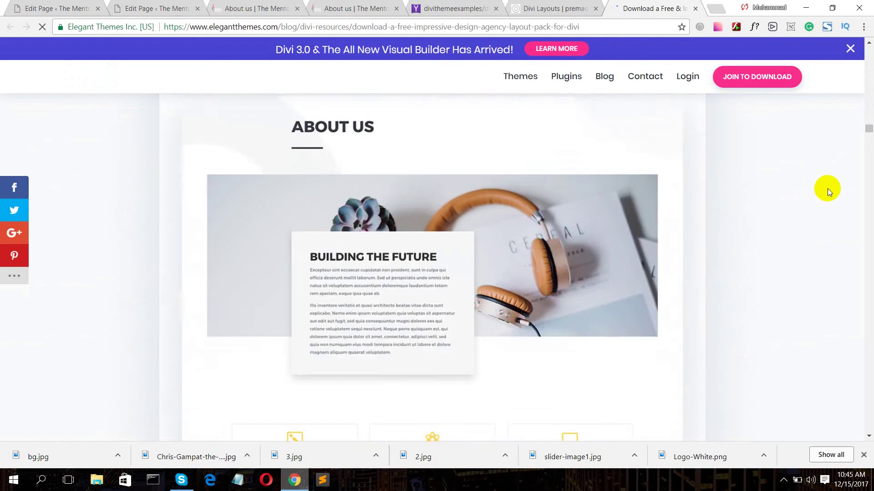
- Scroll further down the article to reach the Download For Free email form
scroll(827, 189, "up", 3)
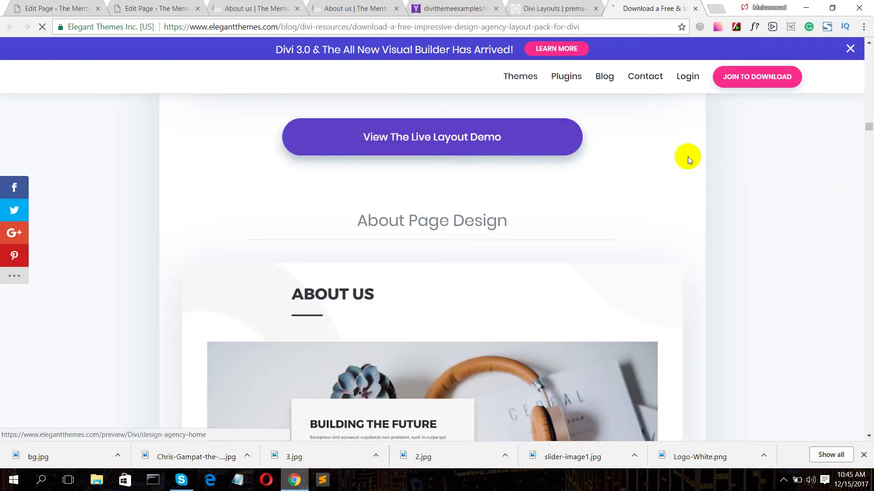
scroll(705, 160, "down", 5)
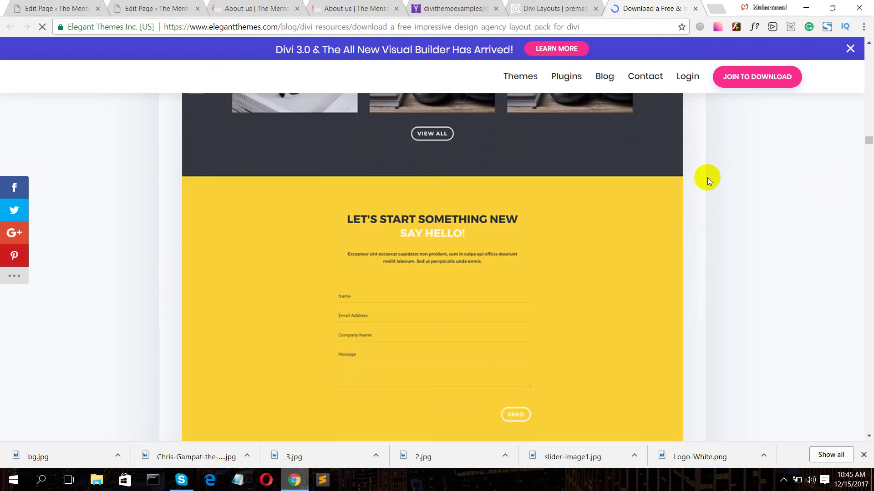
scroll(705, 176, "down", 20)
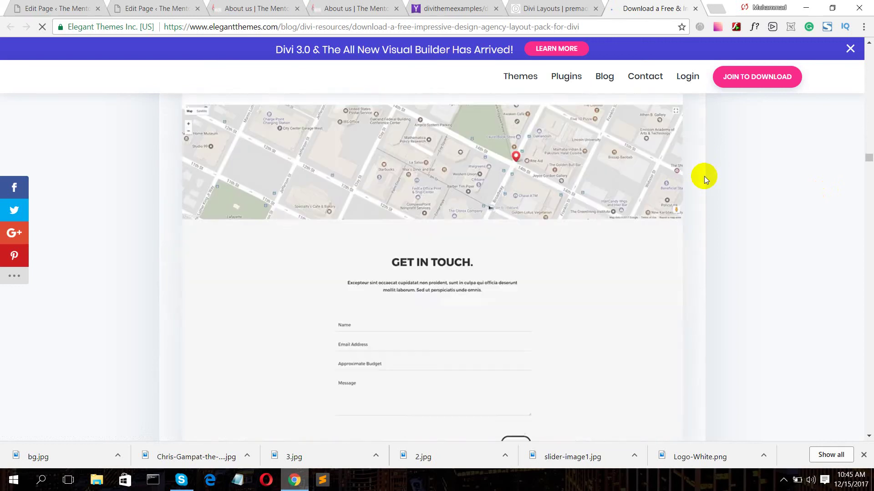
scroll(703, 177, "down", 20)
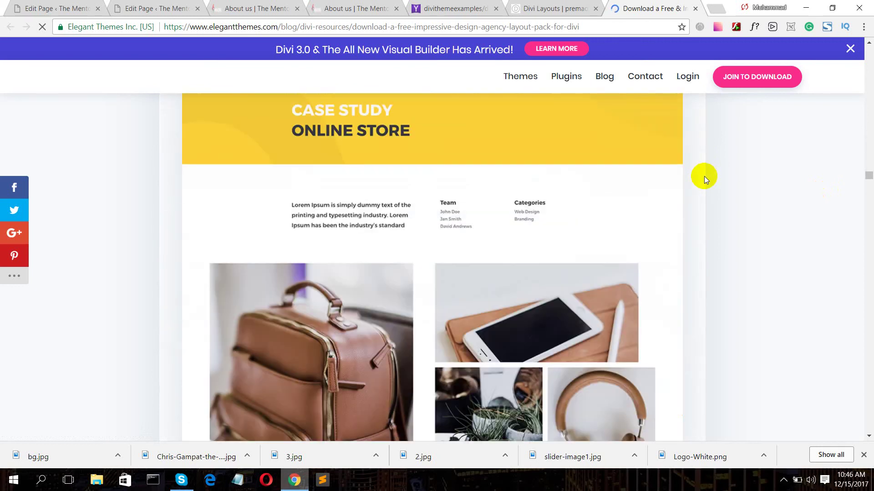
scroll(703, 176, "up", 5)
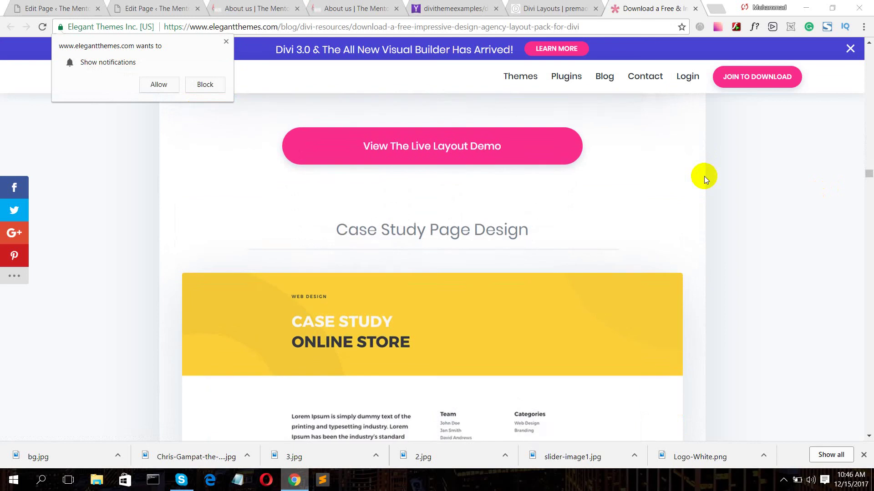
scroll(703, 176, "down", 20)
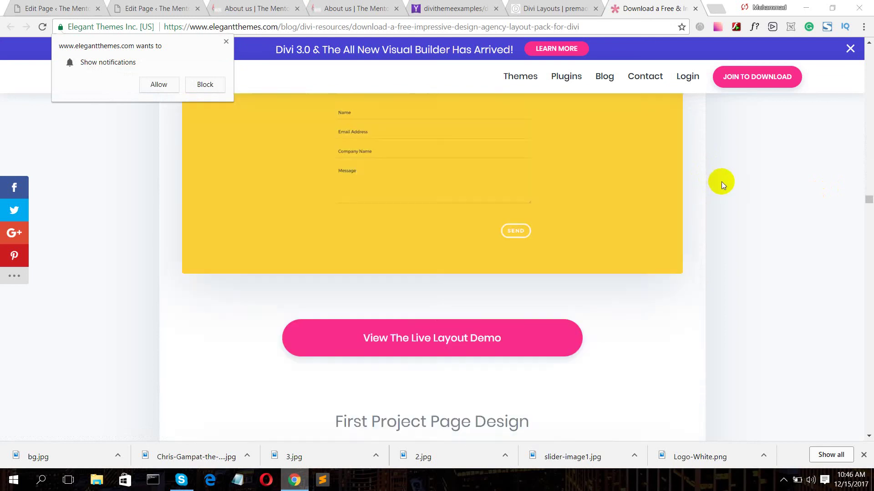
scroll(721, 181, "down", 20)
scroll(724, 181, "up", 7)
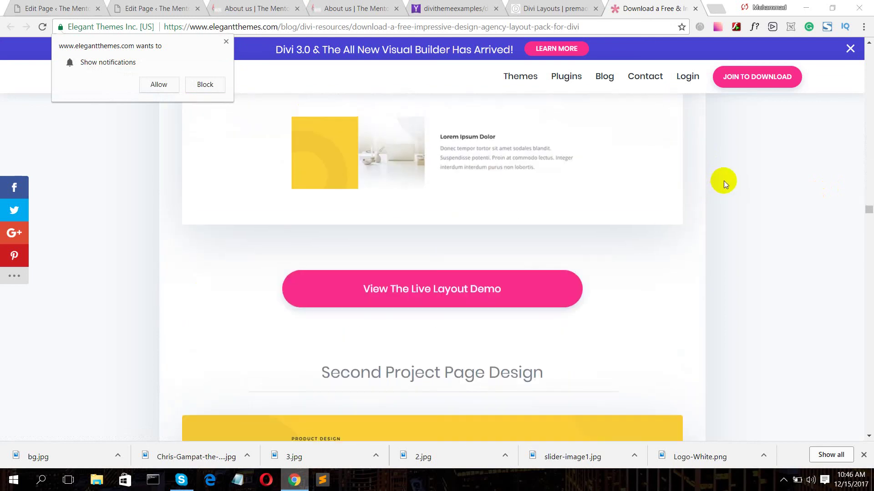
scroll(723, 181, "down", 20)
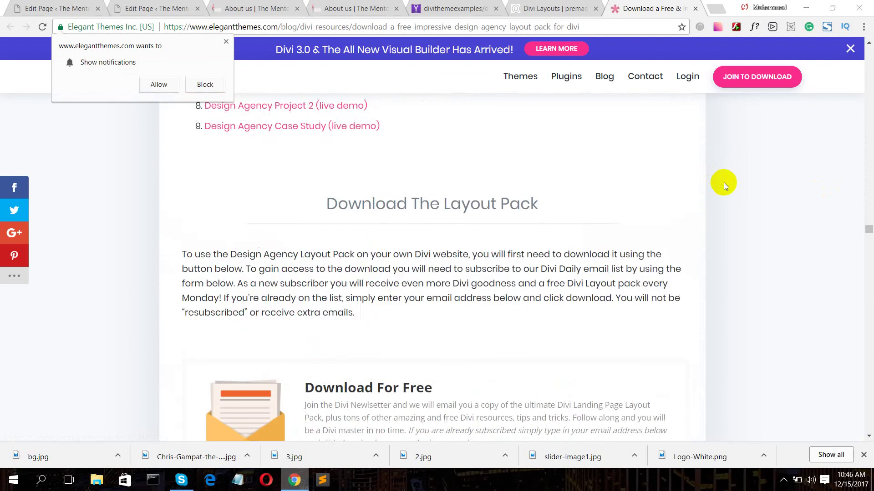
scroll(723, 182, "up", 10)
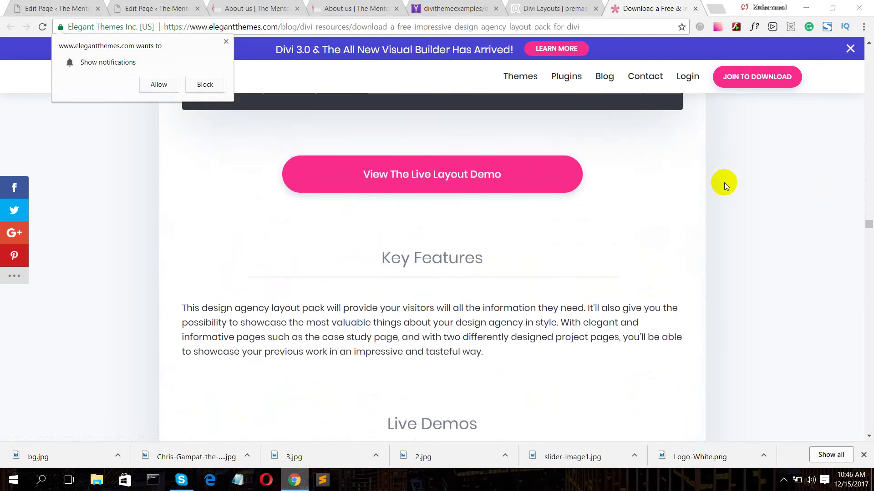
scroll(724, 182, "up", 8)
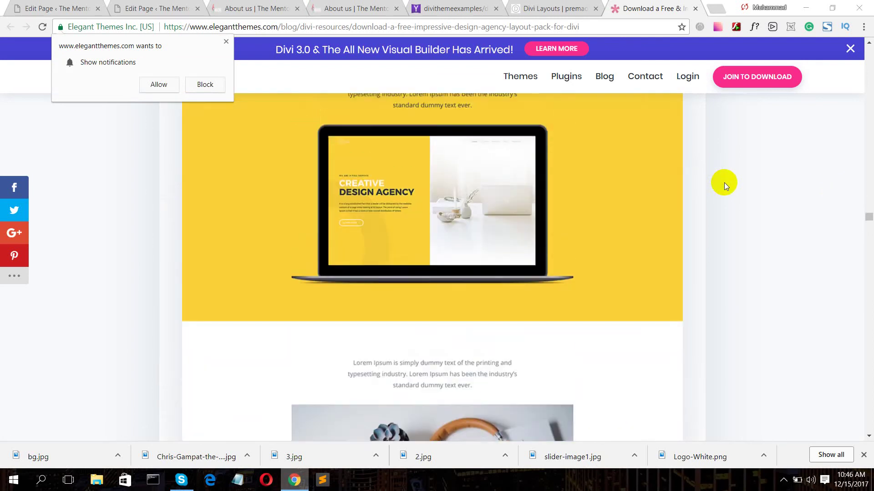
scroll(724, 182, "up", 5)
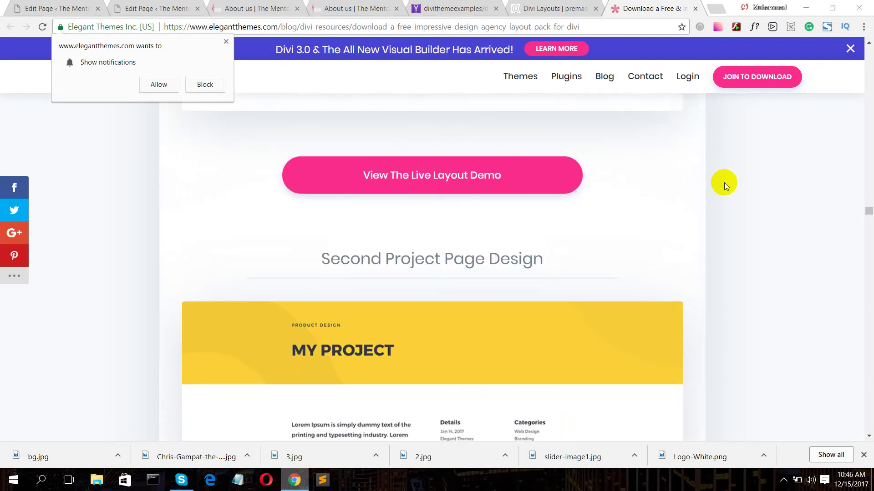
scroll(725, 183, "down", 12)
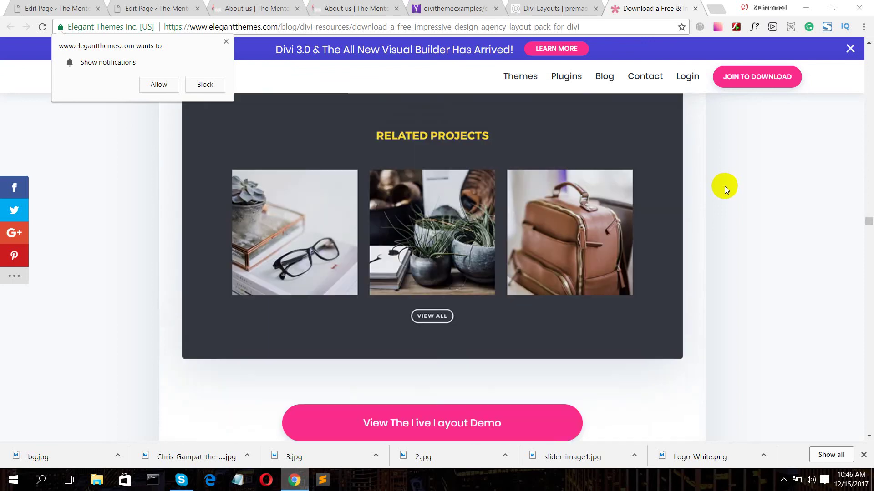
scroll(725, 190, "down", 4)
scroll(724, 186, "down", 1)
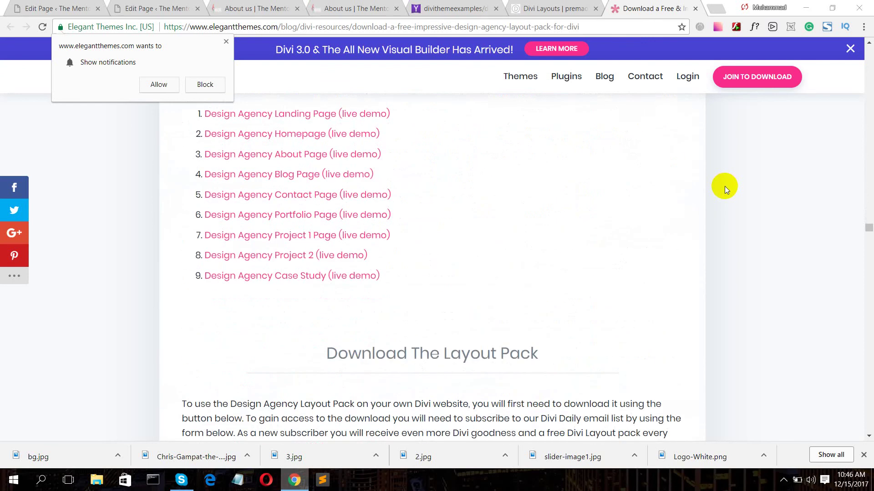
scroll(715, 197, "down", 9)
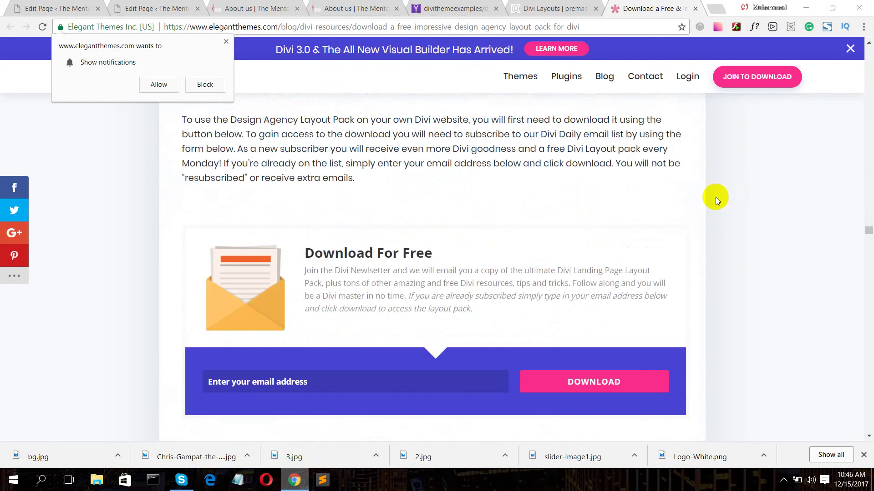
- Submit an email address in the Download For Free form and scroll through the import instructions
left_click(322, 214)
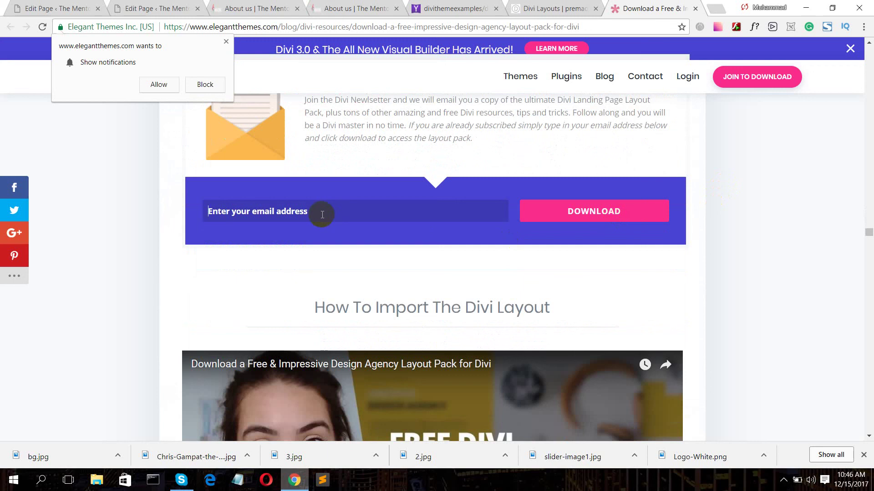
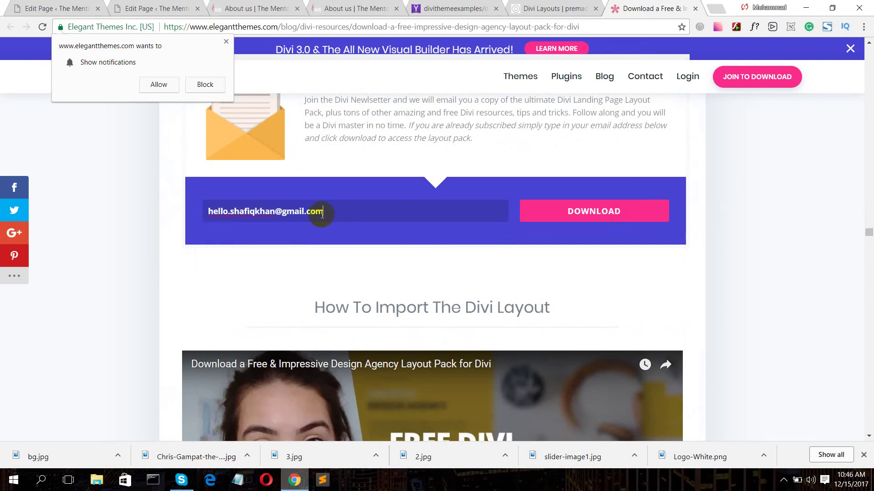
key("Return")
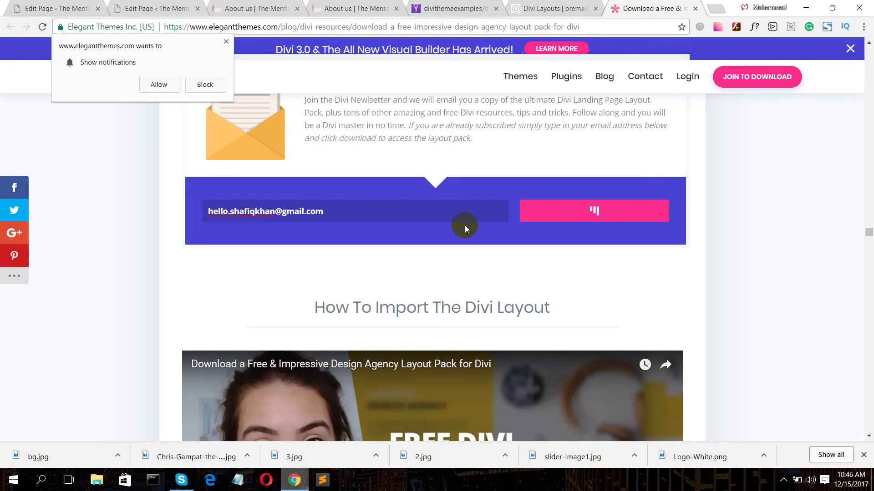
scroll(591, 207, "down", 3)
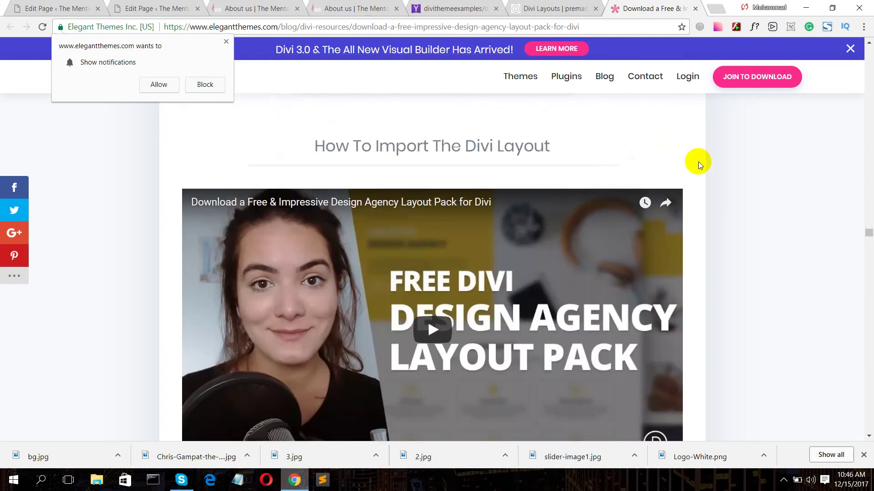
scroll(698, 162, "down", 6)
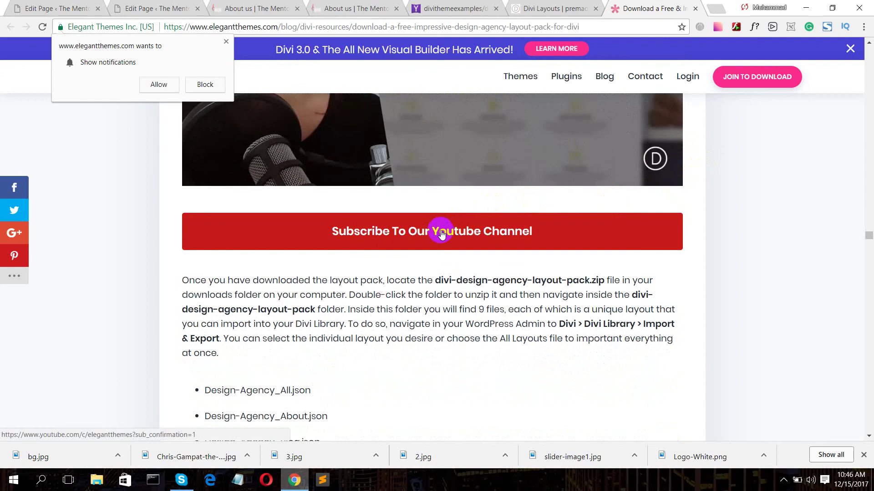
scroll(439, 253, "down", 15)
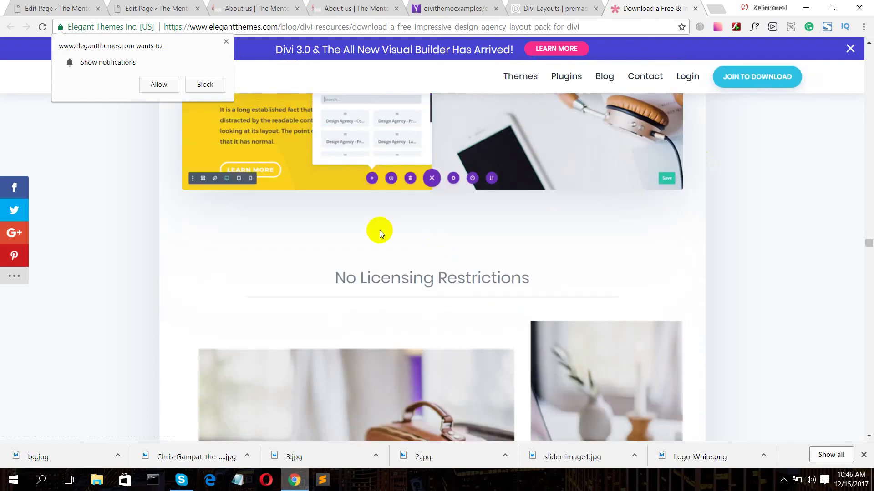
- Block the site's notification request and download the Full Res Image Assets zip
left_click(201, 85)
scroll(558, 258, "down", 1)
scroll(559, 258, "down", 15)
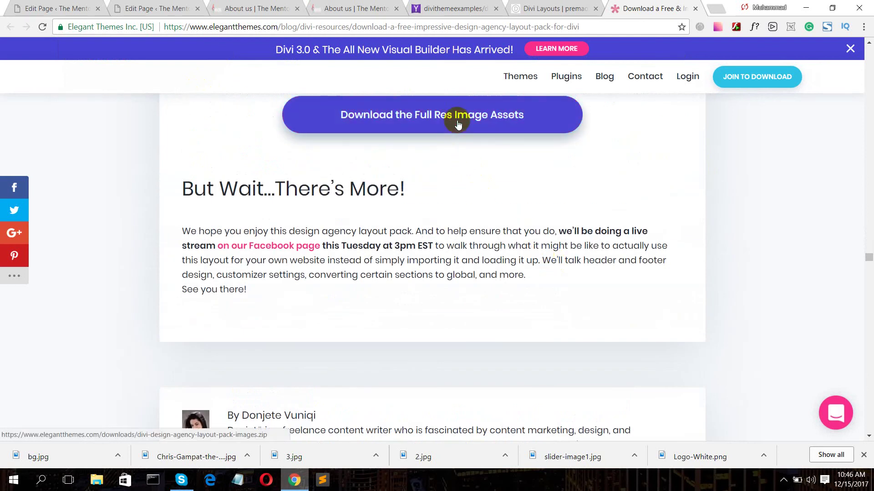
scroll(457, 124, "down", 7)
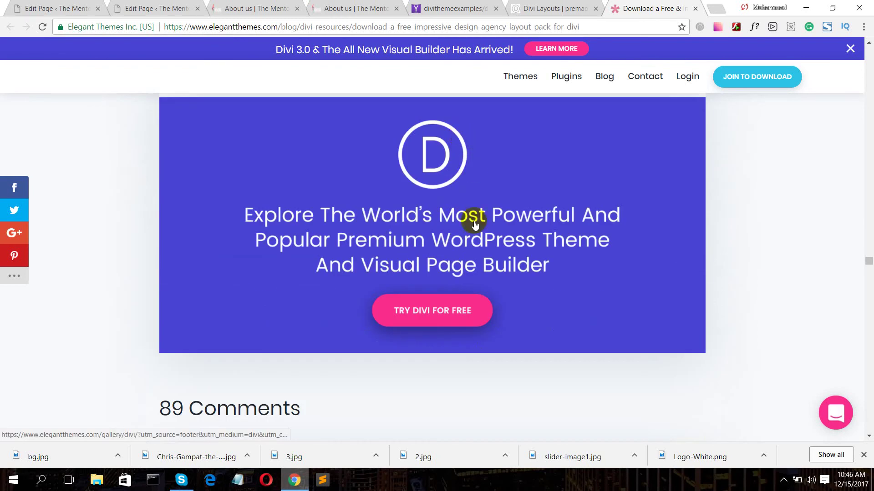
scroll(472, 220, "down", 4)
scroll(459, 249, "down", 5)
scroll(456, 246, "up", 20)
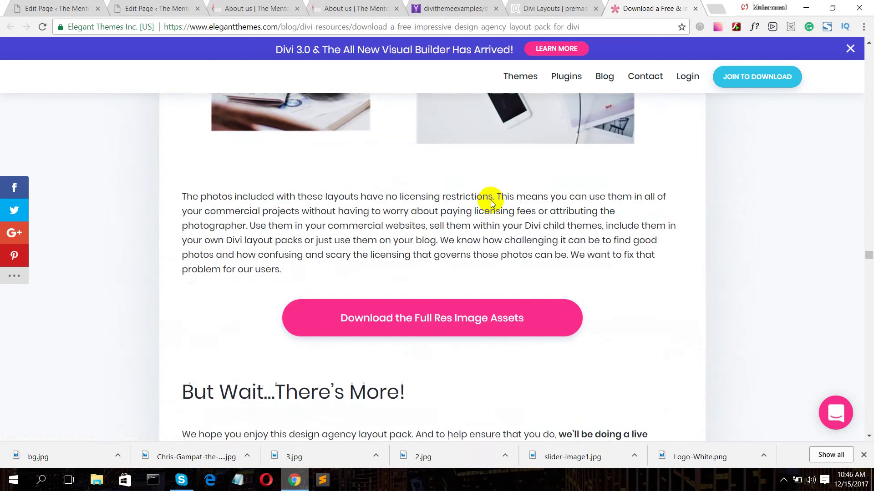
scroll(490, 200, "down", 5)
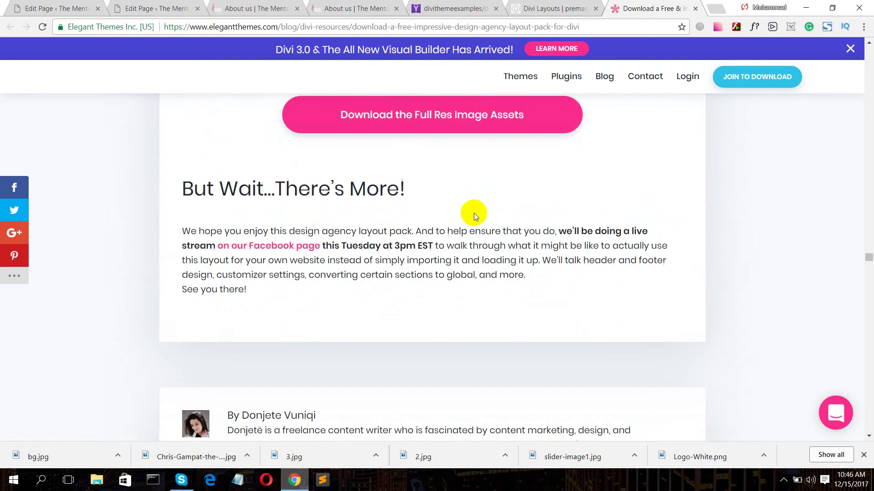
left_click(436, 118)
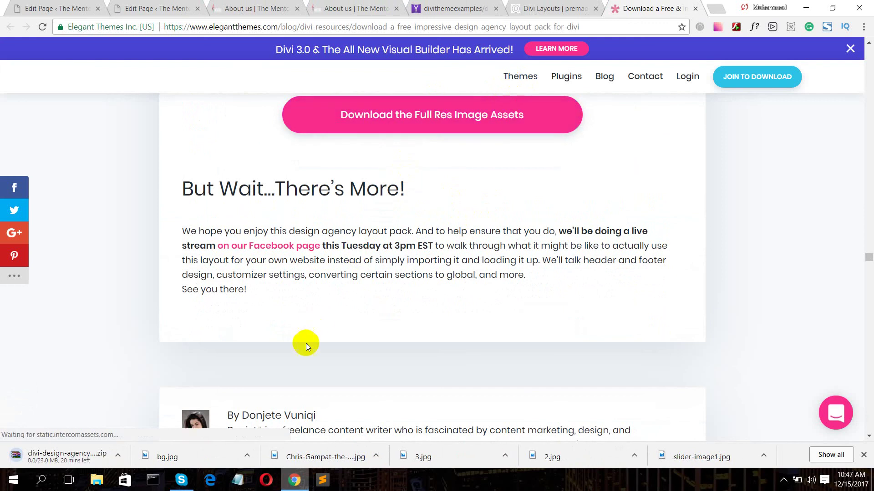
- Set the image assets zip to open when done, then return to the Divi Layouts tab
left_click(118, 455)
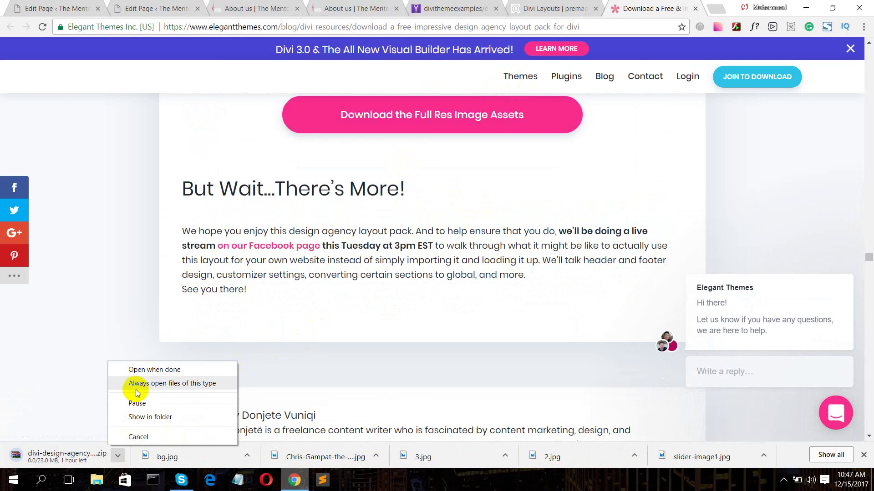
left_click(146, 369)
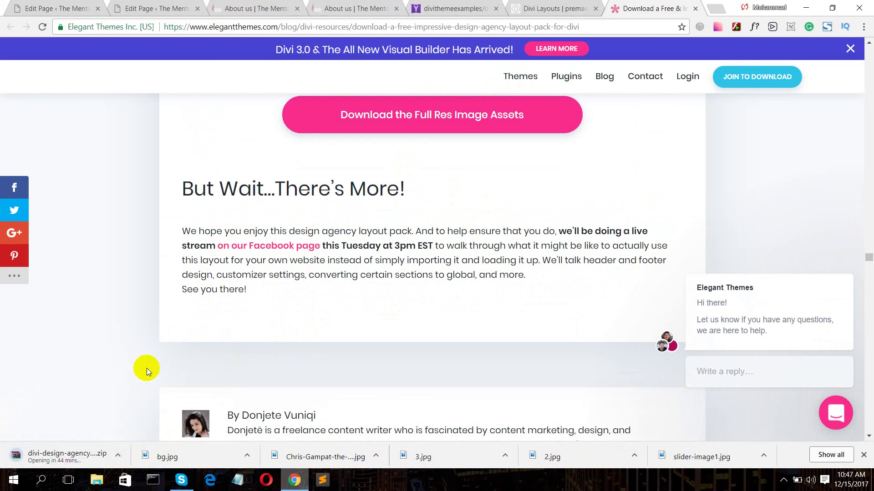
left_click(119, 456)
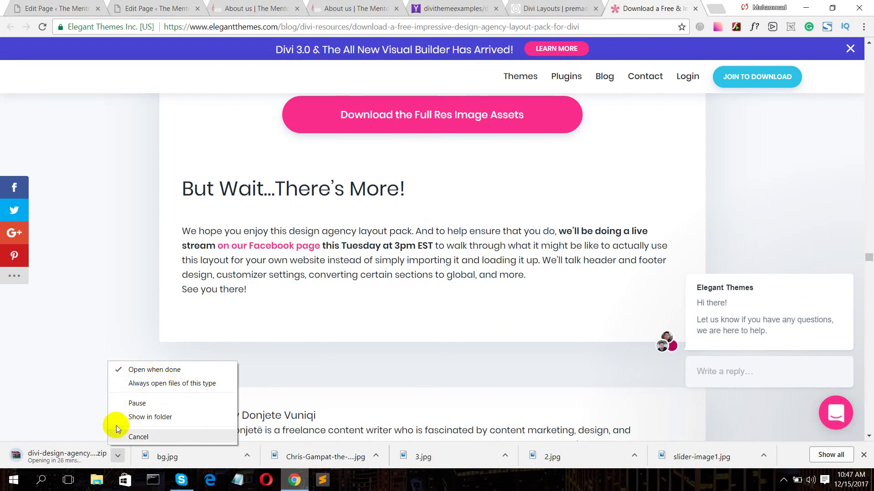
left_click(119, 456)
left_click(121, 456)
left_click(88, 375)
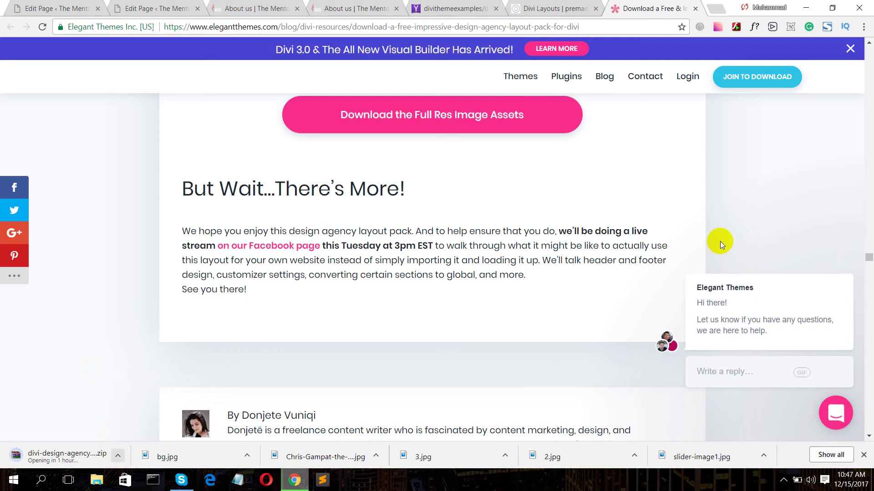
scroll(719, 240, "up", 10)
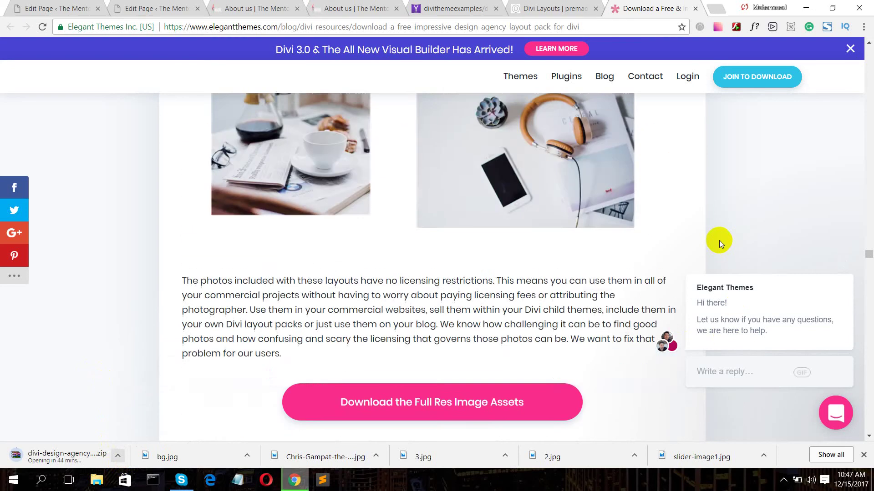
scroll(683, 227, "down", 10)
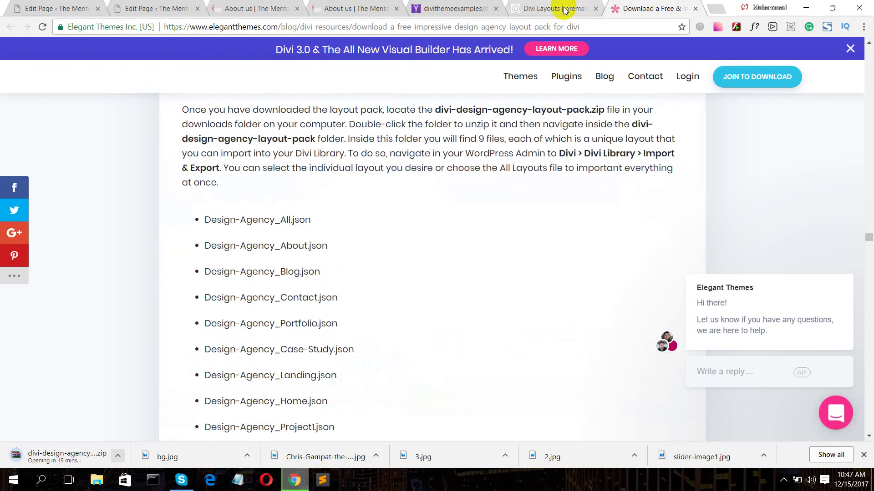
left_click(564, 10)
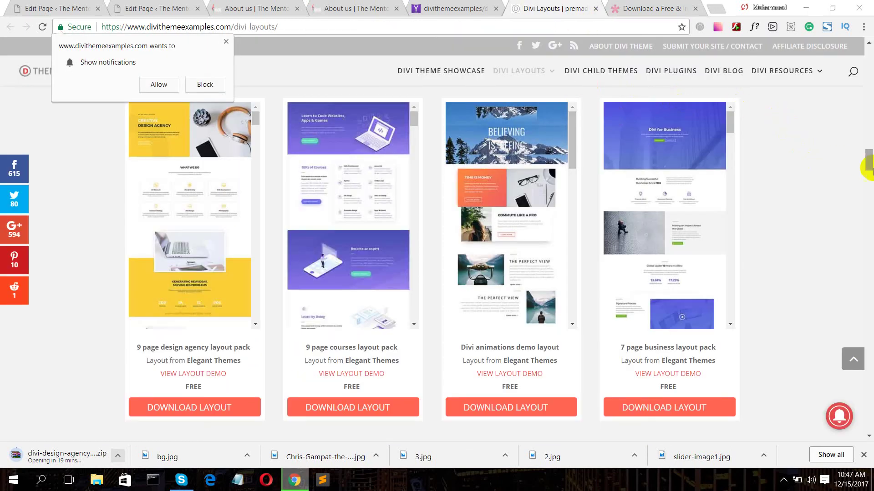
- Scroll back up the layout cards and minimise Chrome to show the desktop
mouse_move(867, 162)
left_mouse_down()
mouse_move(860, 88)
mouse_move(869, 145)
left_mouse_up()
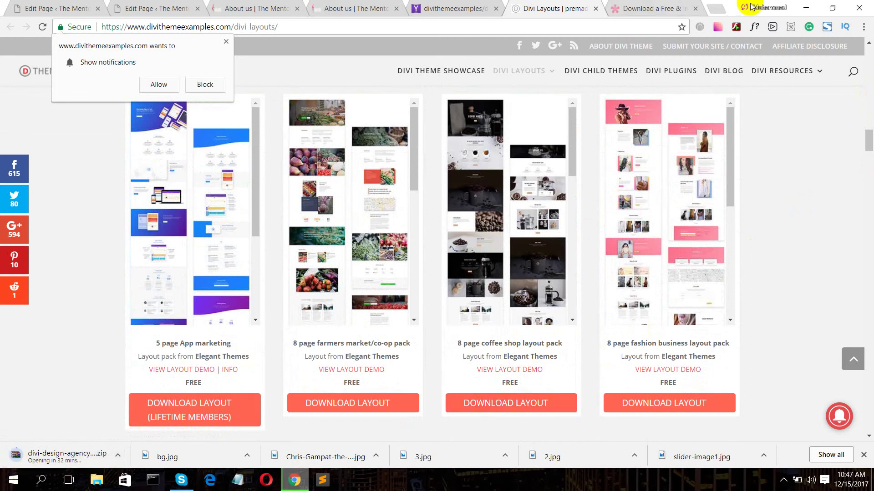
left_click(805, 8)
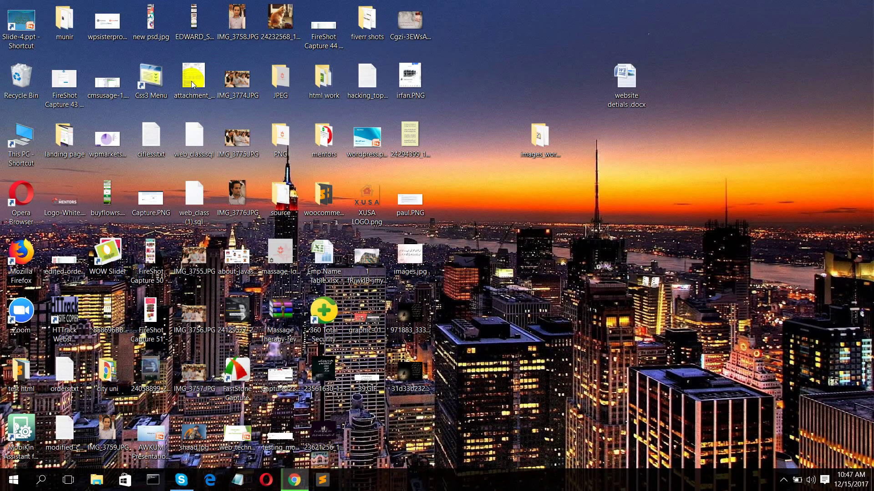
- Browse to E:\THE MENTORS PAKISTAN TRAINING\wordpress class\layout in File Explorer
double_click(23, 138)
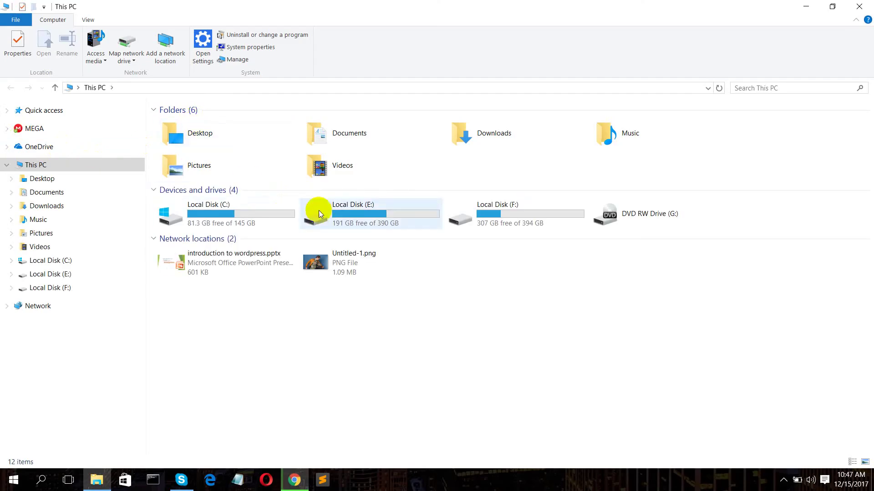
left_click(376, 219)
double_click(376, 219)
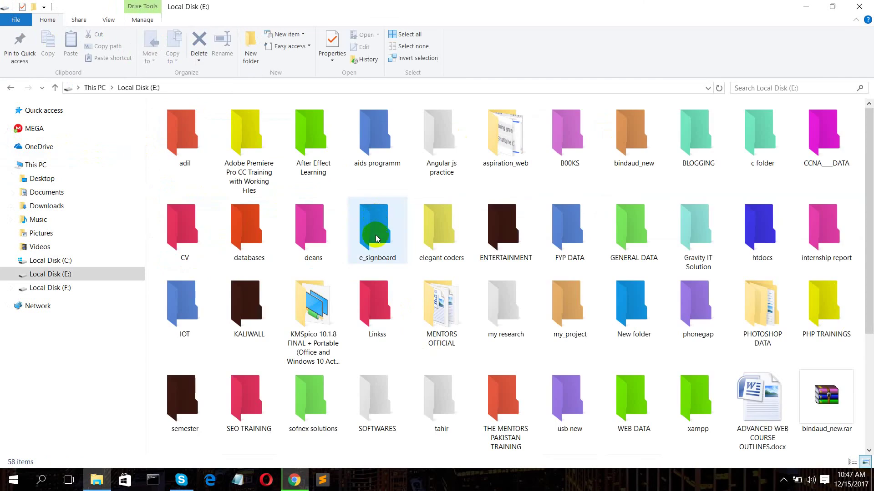
double_click(496, 389)
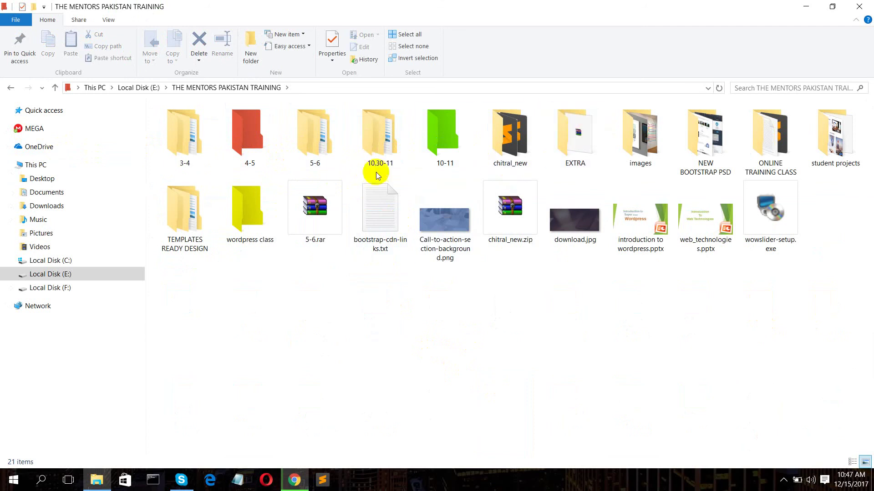
left_click(233, 213)
double_click(233, 214)
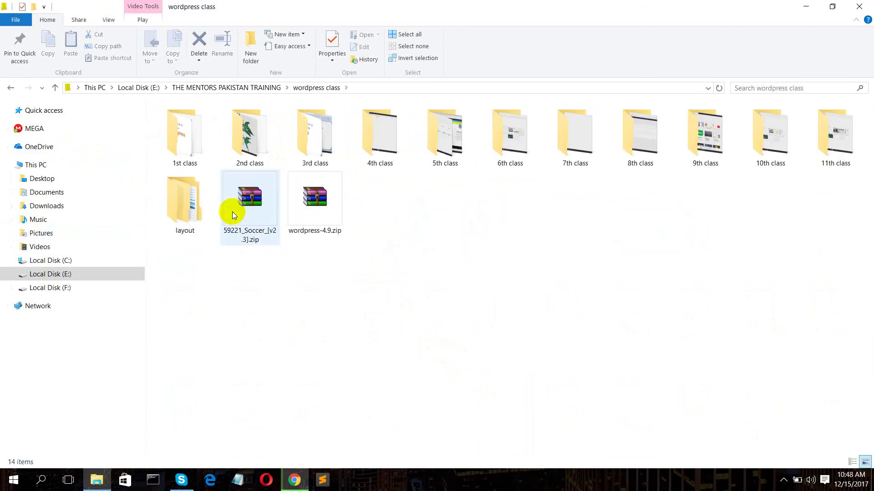
double_click(196, 212)
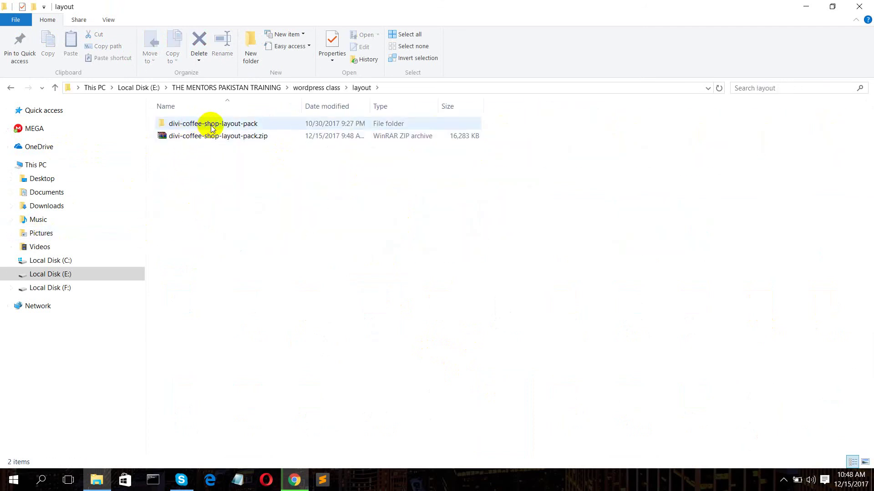
- Inspect the divi-coffee-shop-layout-pack folder's Coffee-Shop JSON files, then return to Chrome
left_click(223, 142)
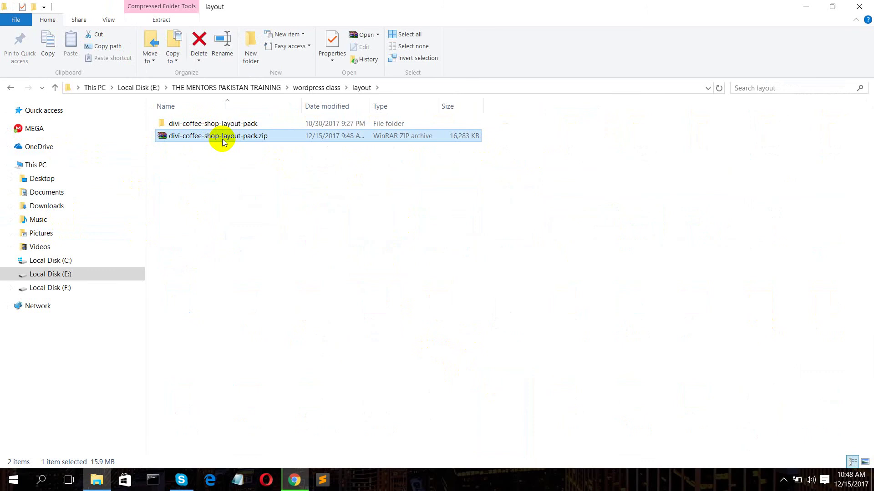
double_click(212, 123)
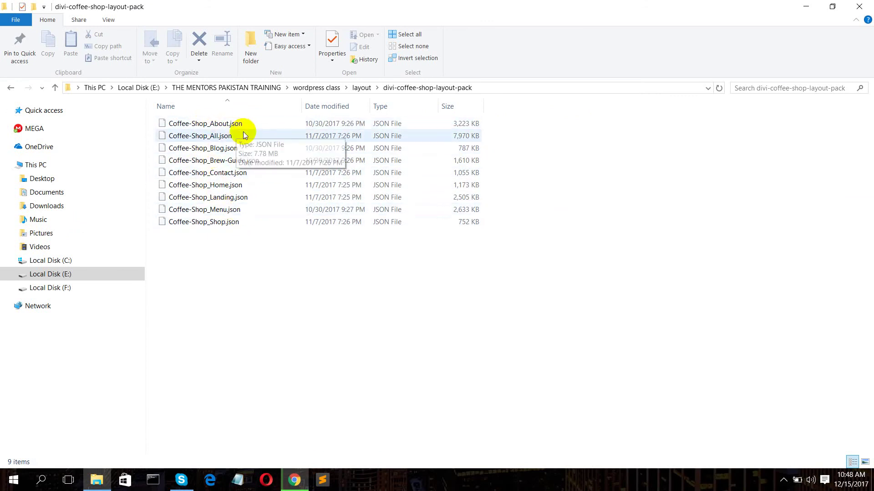
left_click(192, 139)
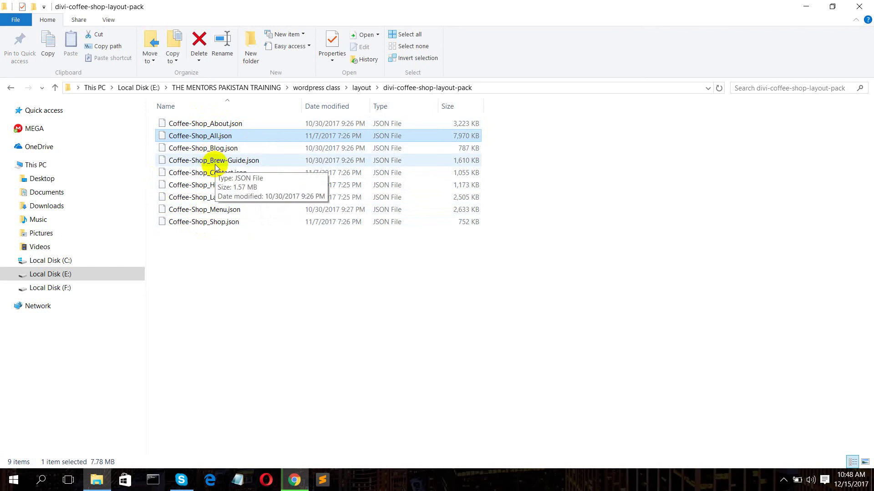
left_click(248, 317)
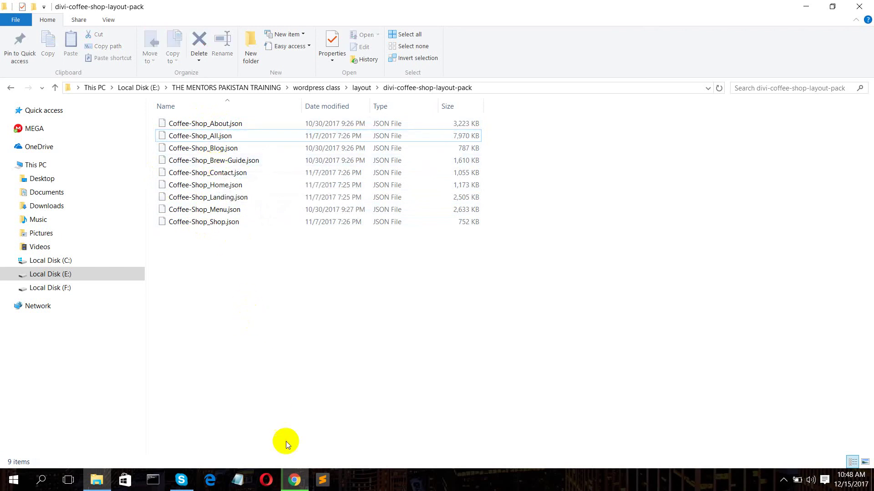
left_click(294, 480)
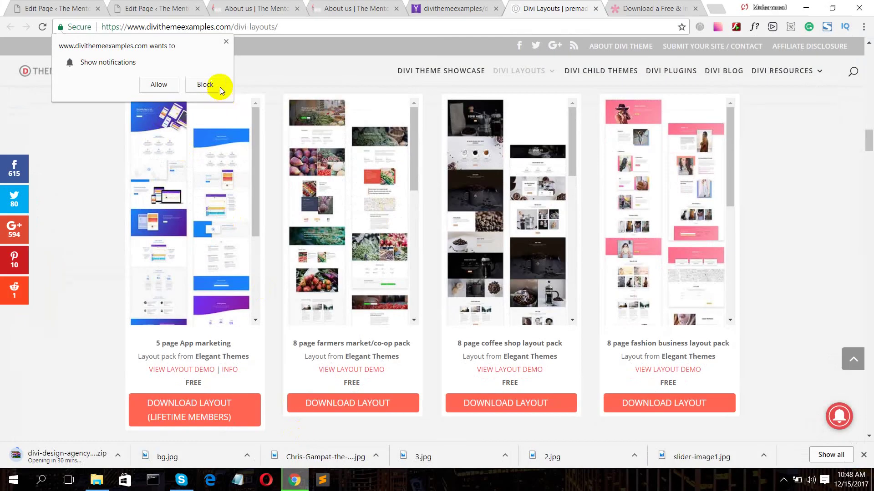
- Block the notification, go to Divi Library, and open Import & Export on the Import tab
left_click(205, 85)
left_click(68, 8)
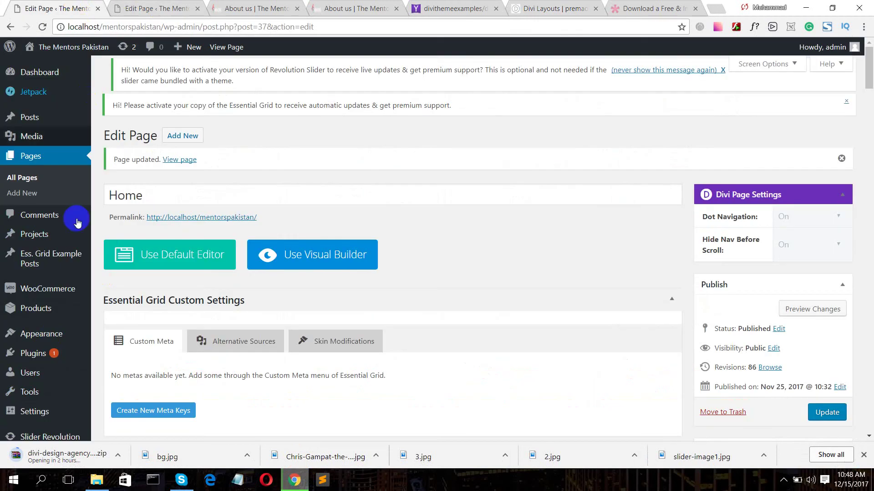
scroll(102, 245, "down", 6)
mouse_move(36, 415)
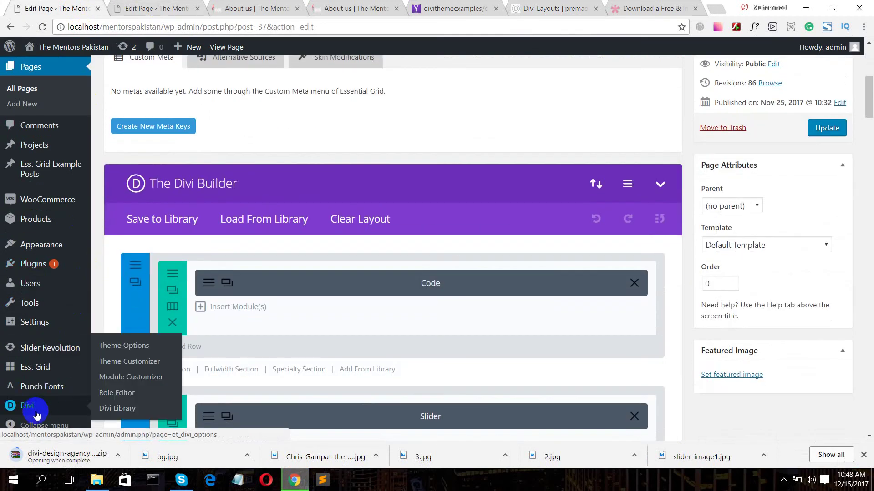
left_click(109, 409)
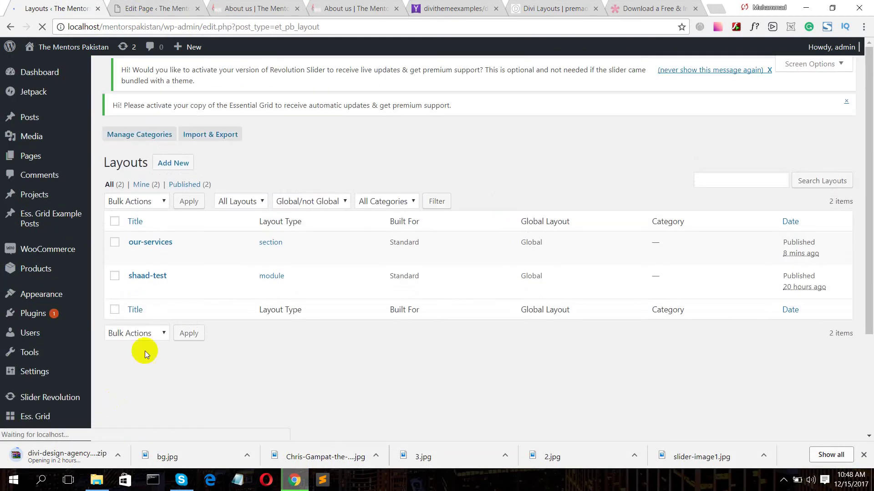
left_click(218, 141)
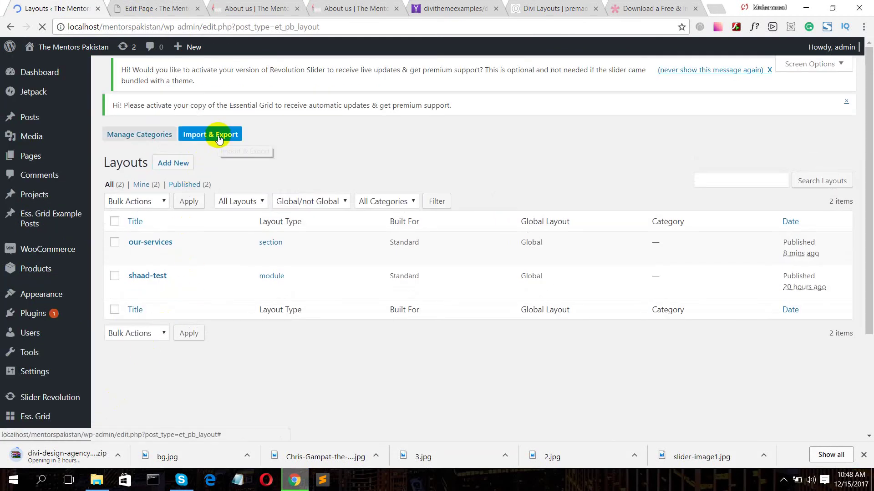
left_click(218, 136)
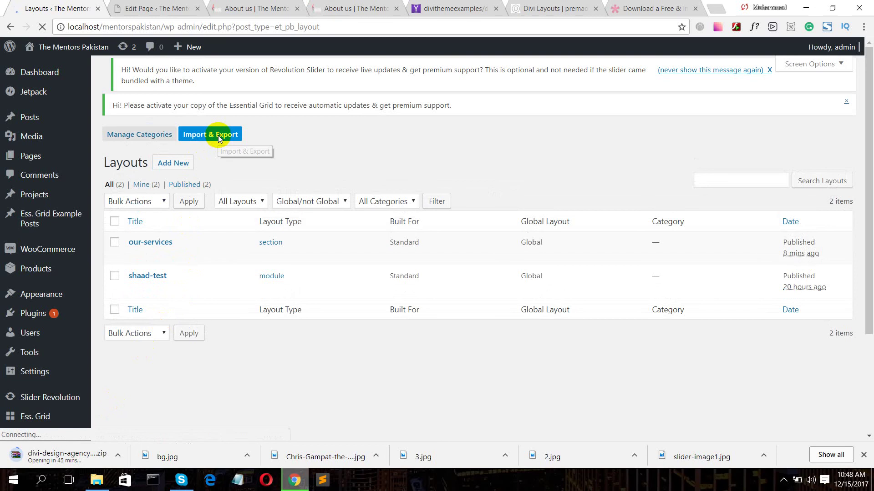
left_click(446, 173)
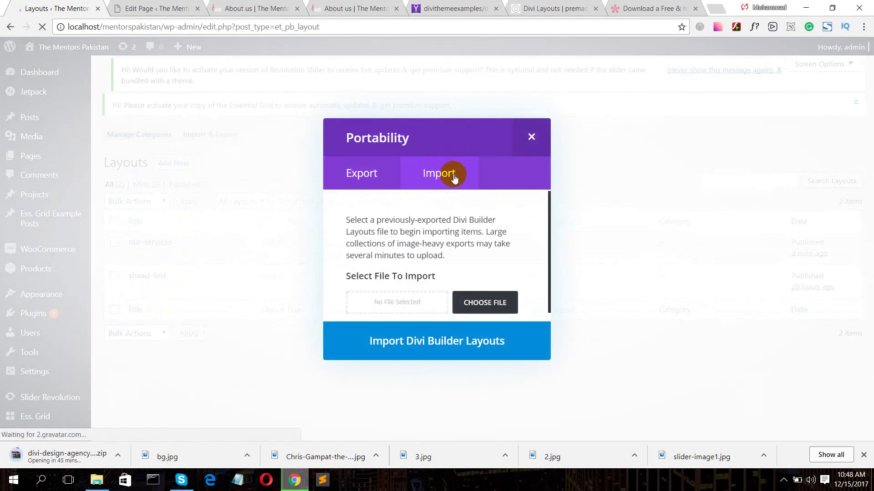
- Choose Coffee-Shop_All.json from E:\...\wordpress class\layout\divi-coffee-shop-layout-pack as the import file
left_click(492, 308)
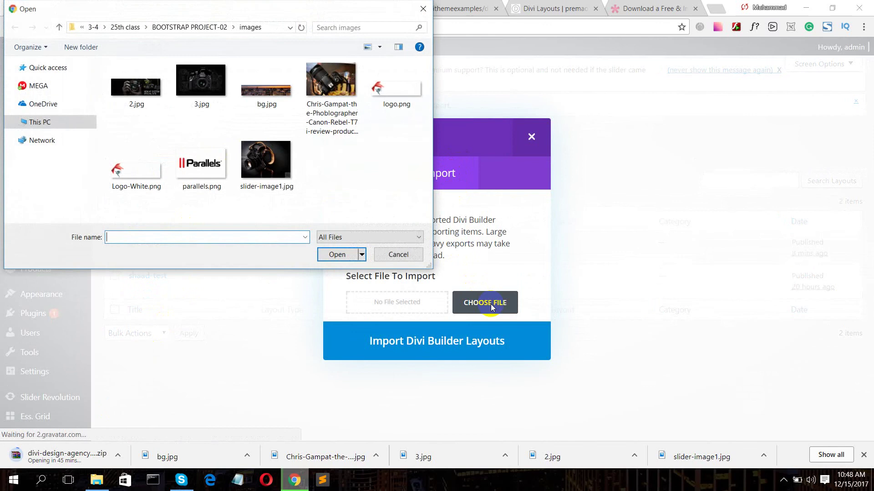
left_click(70, 196)
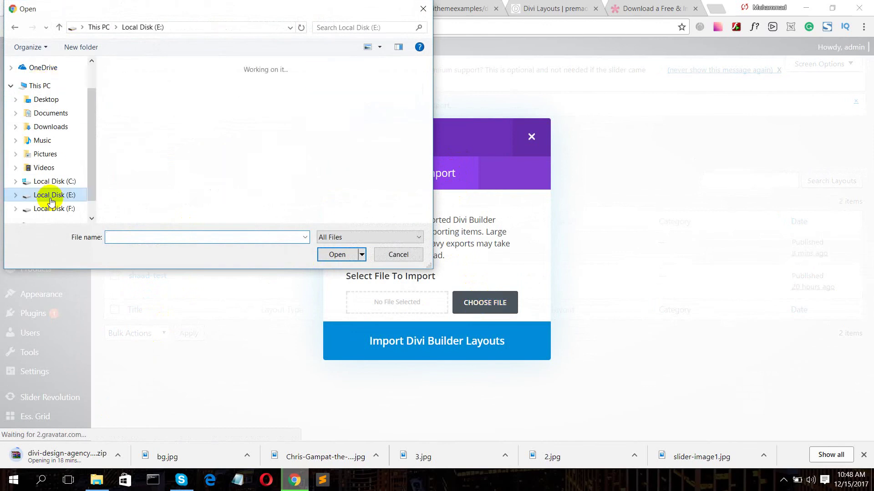
left_click(331, 189)
double_click(331, 189)
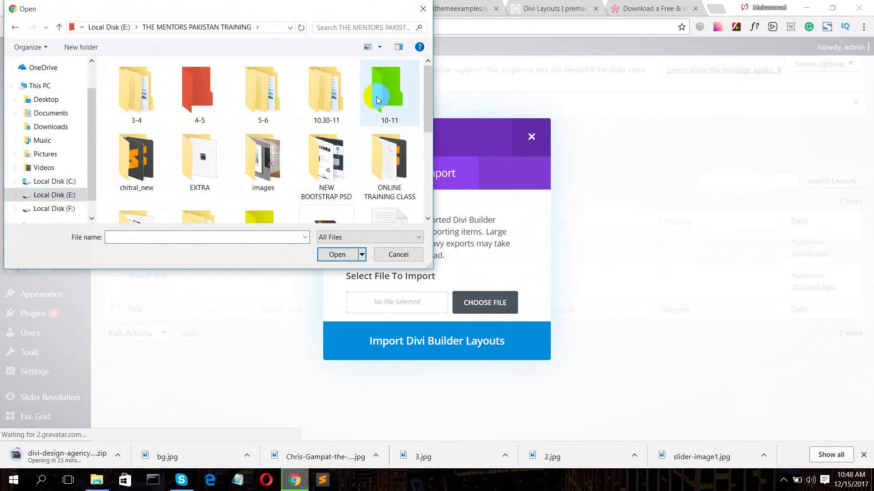
scroll(353, 119, "down", 3)
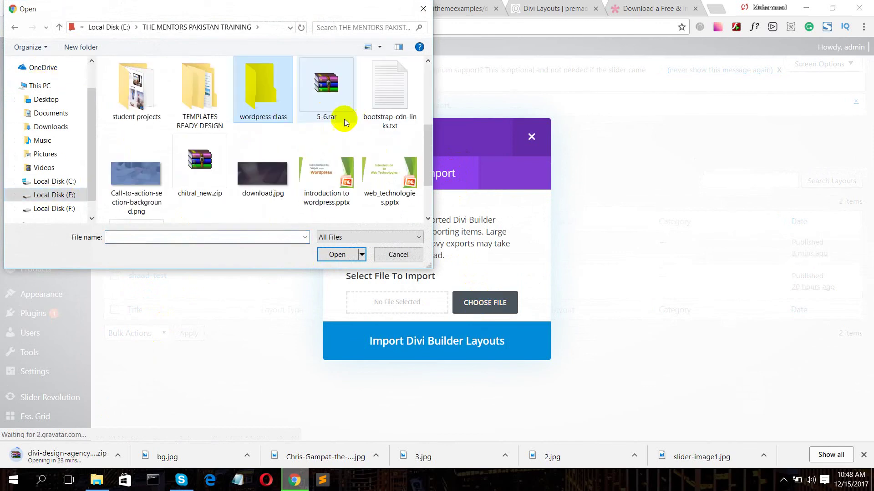
double_click(275, 91)
scroll(186, 132, "down", 1)
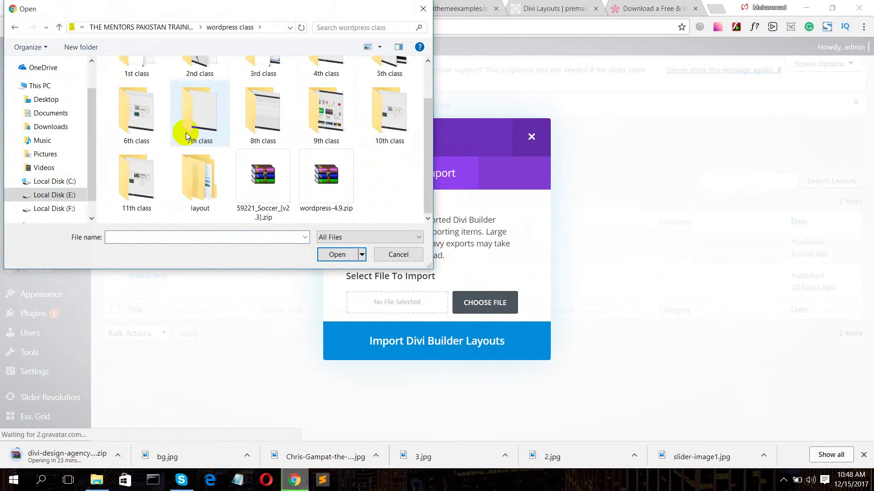
double_click(200, 186)
double_click(150, 81)
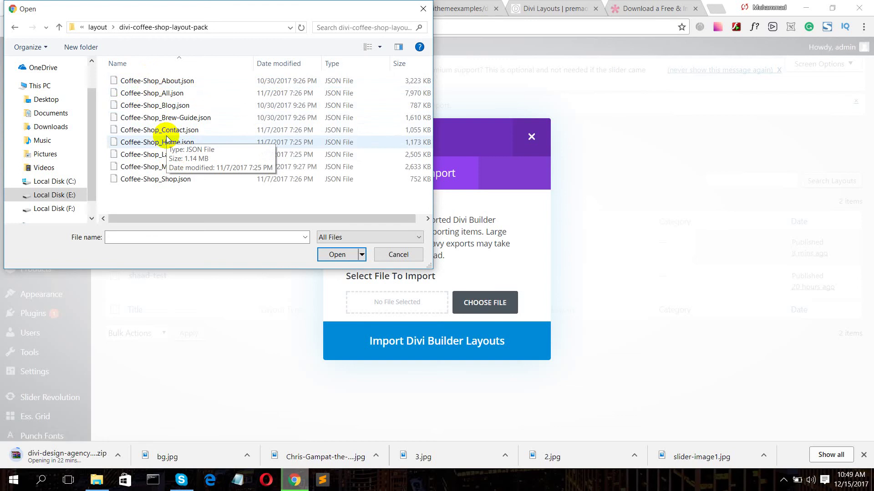
left_click(166, 94)
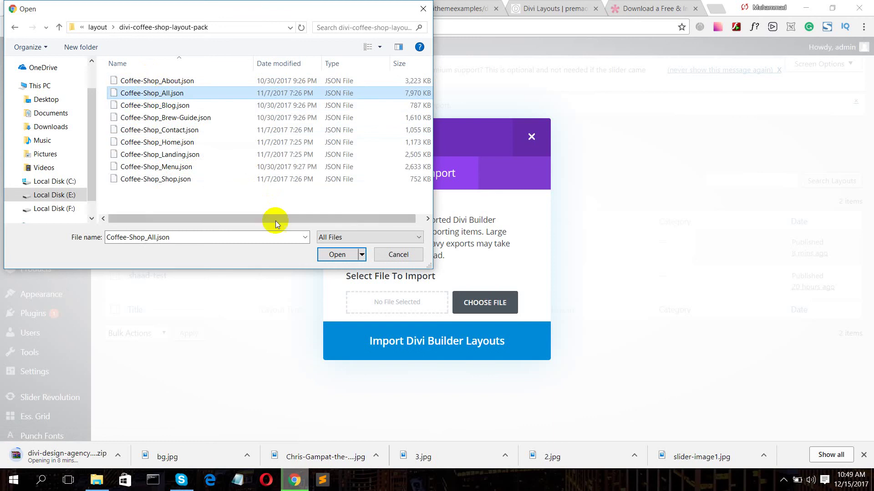
left_click(325, 253)
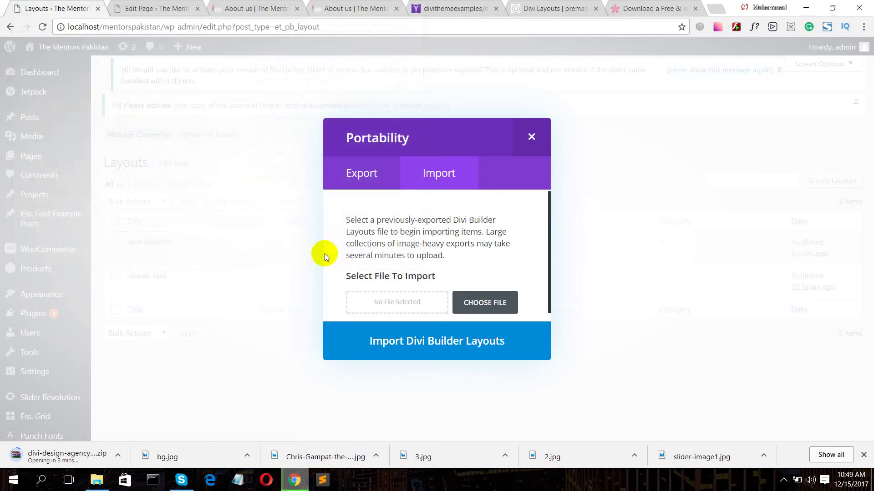
- Import the Coffee Shop Divi Builder layouts and wait for the Layouts list to refresh
left_click(413, 344)
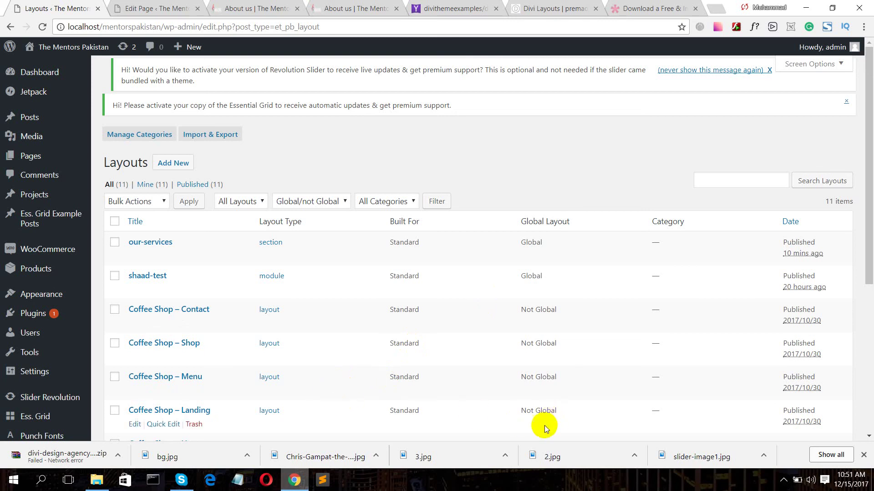
- Open the our-services layout in a new tab and review its Text and three Blurb modules
left_click(782, 481)
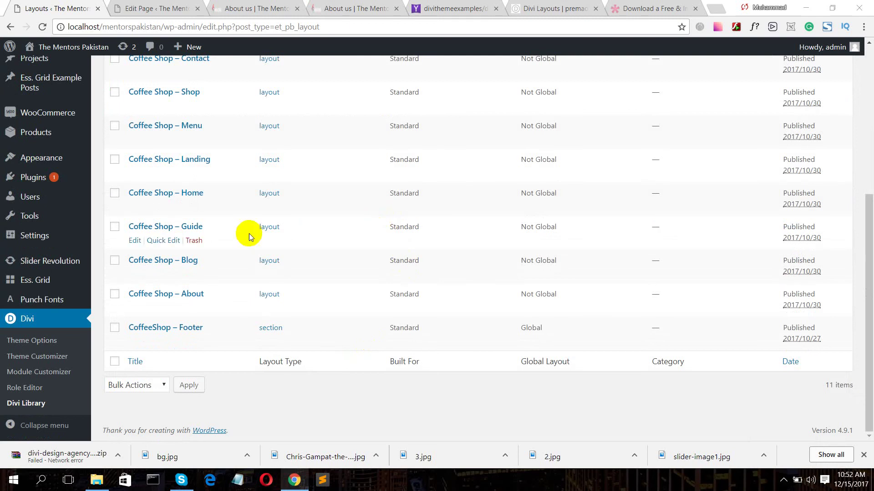
scroll(249, 233, "up", 5)
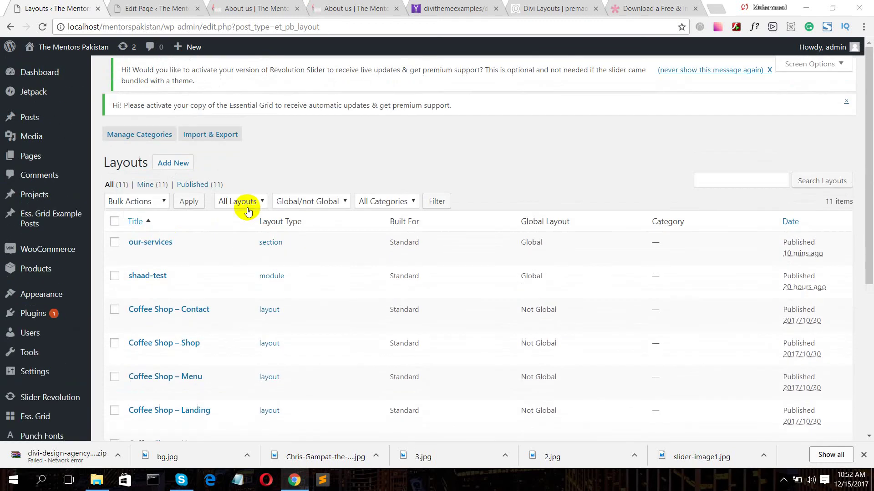
middle_click(153, 244)
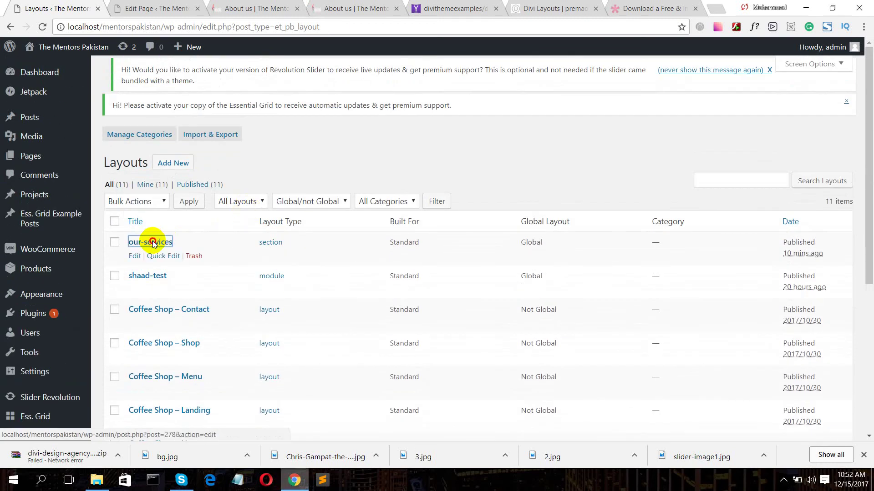
left_click(121, 6)
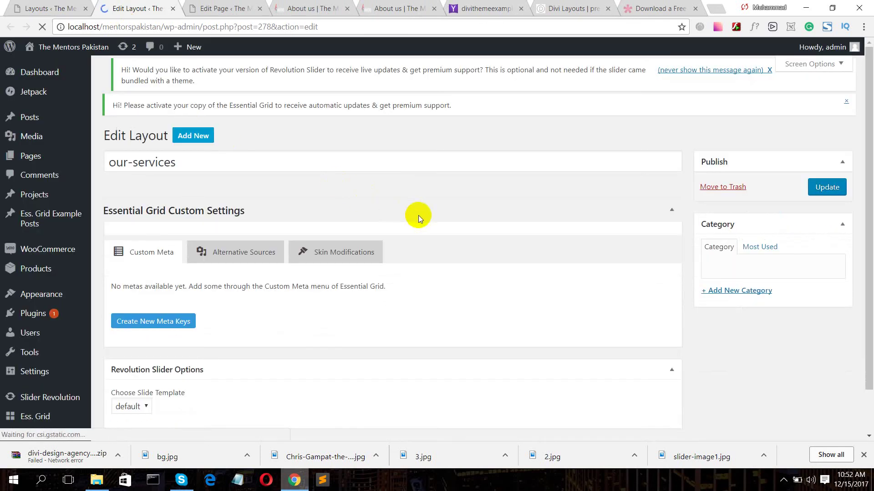
scroll(420, 215, "down", 8)
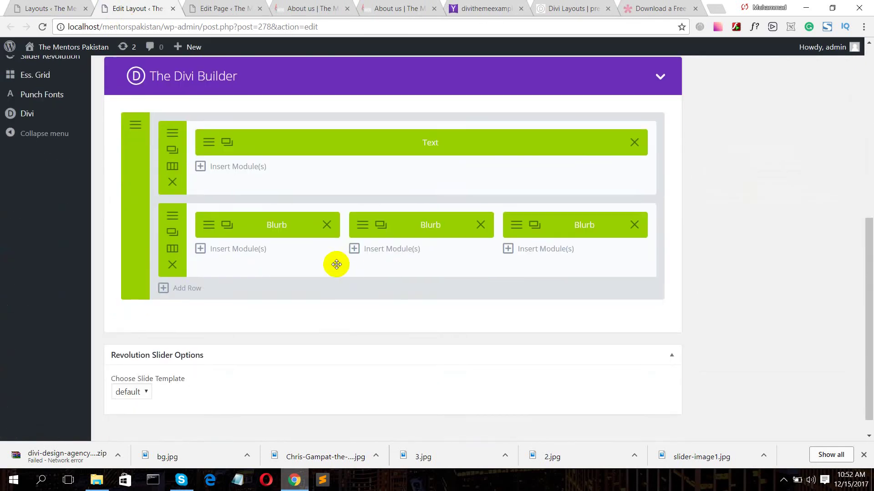
scroll(555, 230, "up", 8)
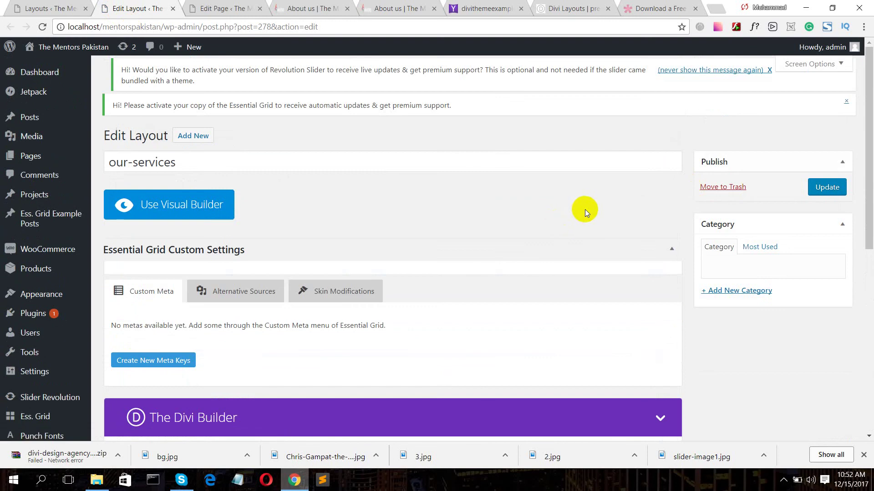
scroll(801, 168, "down", 5)
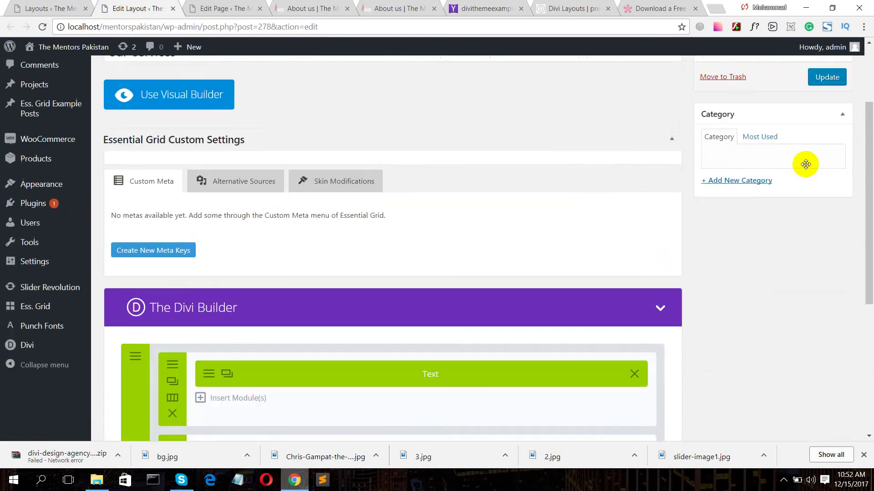
scroll(596, 171, "up", 5)
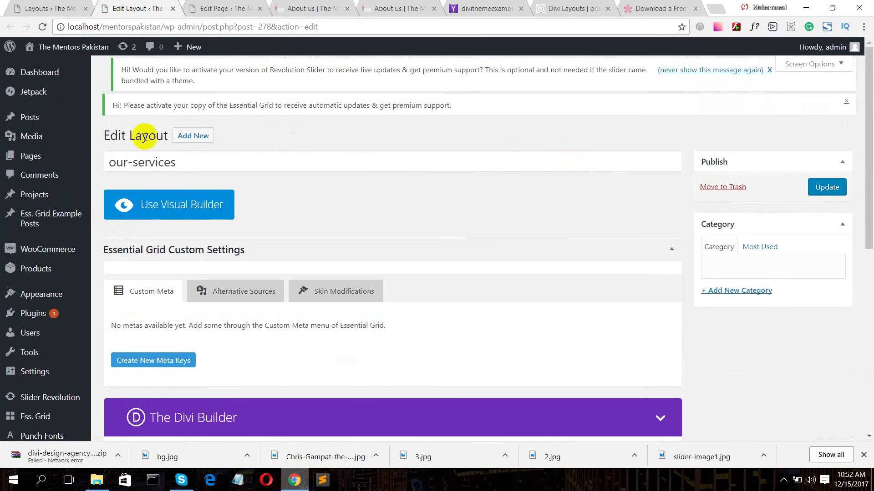
mouse_move(3, 156)
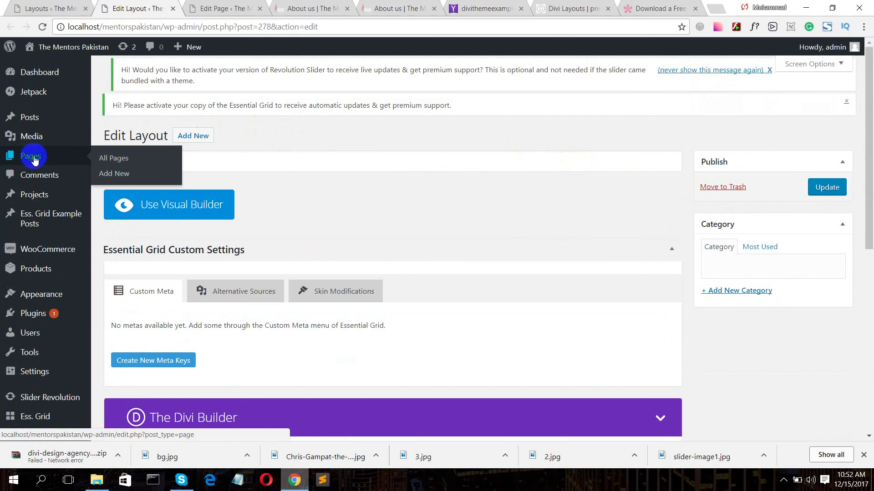
- Go to the Pages list and start adding a new page
left_click(118, 160)
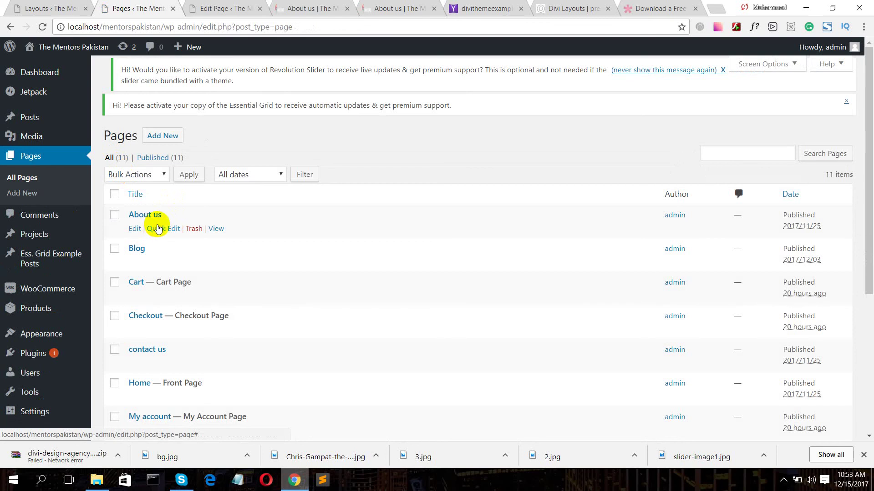
left_click(57, 217)
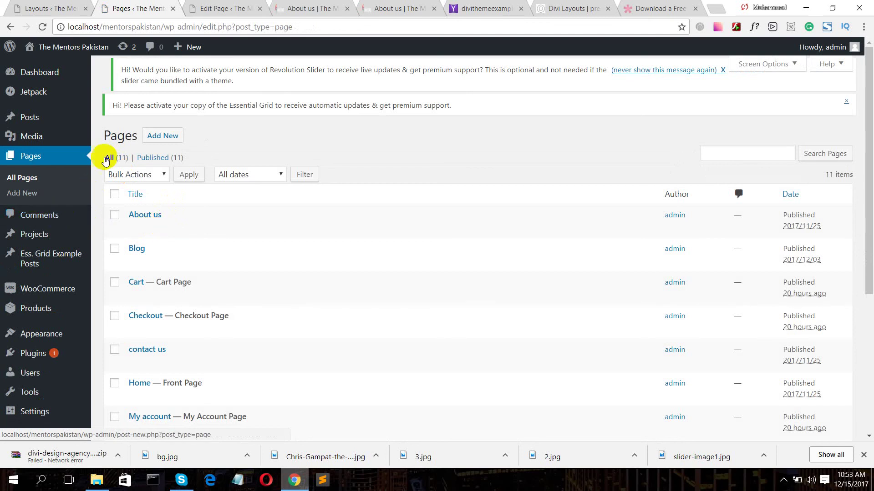
left_click(163, 136)
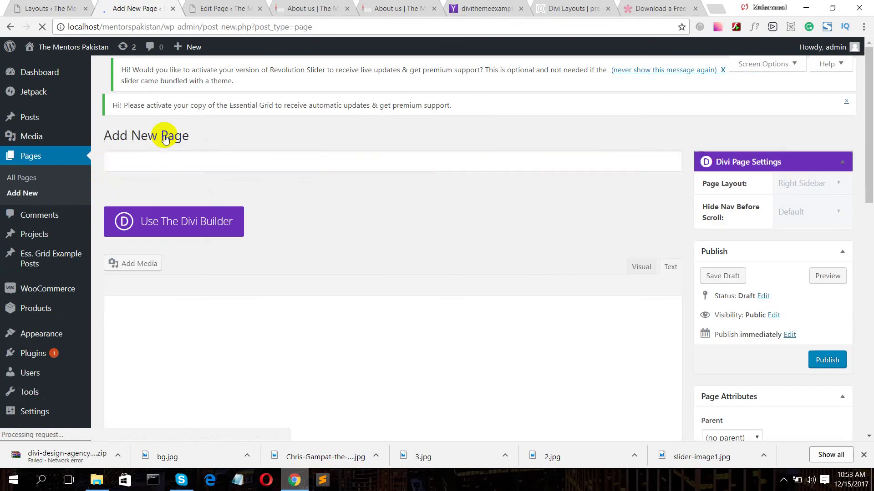
- Title the new page 'Layout test', fixing the typos along the way
type("Laout")
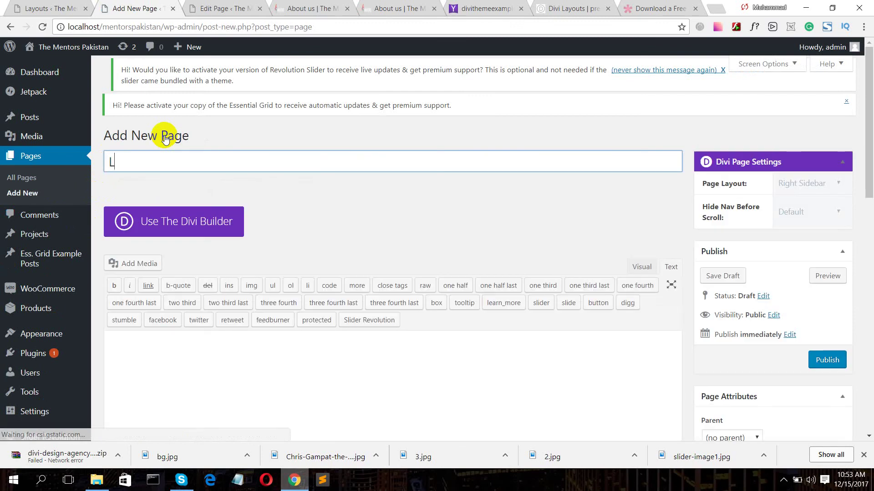
key("BackSpace")
key("BackSpace")
key("BackSpace")
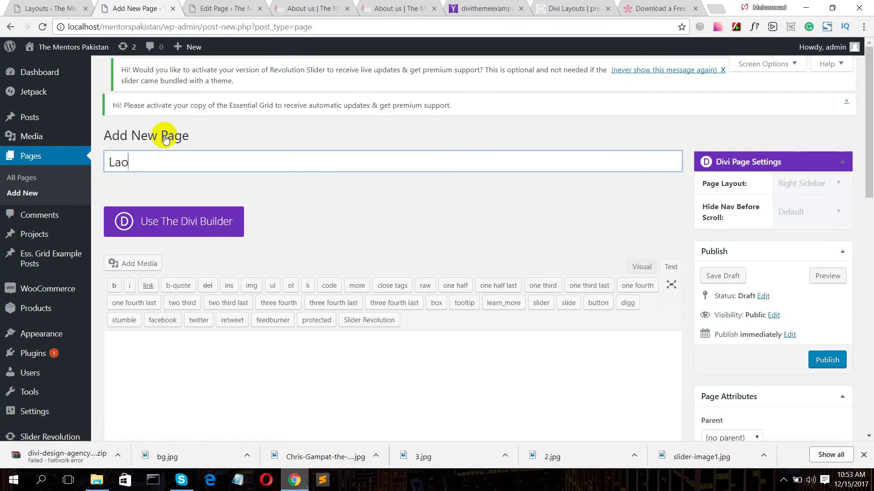
type("yu")
key("BackSpace")
type("out pa")
key("BackSpace")
key("BackSpace")
type("test")
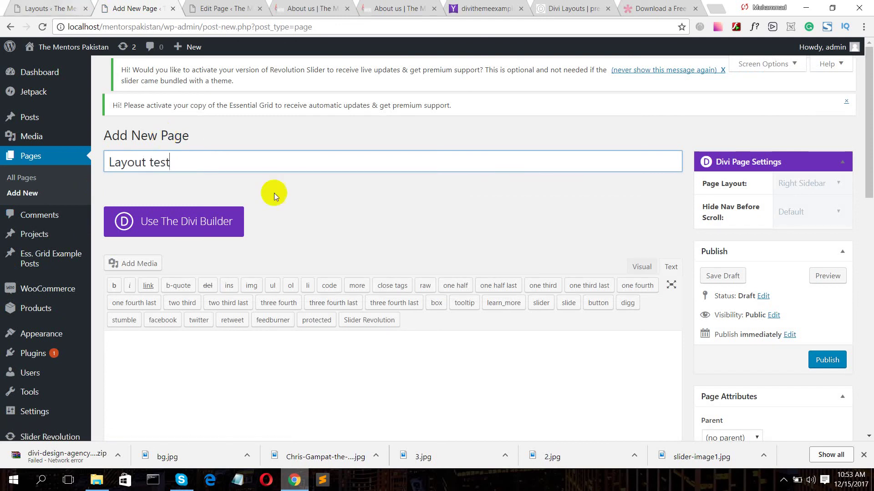
scroll(349, 279, "down", 4)
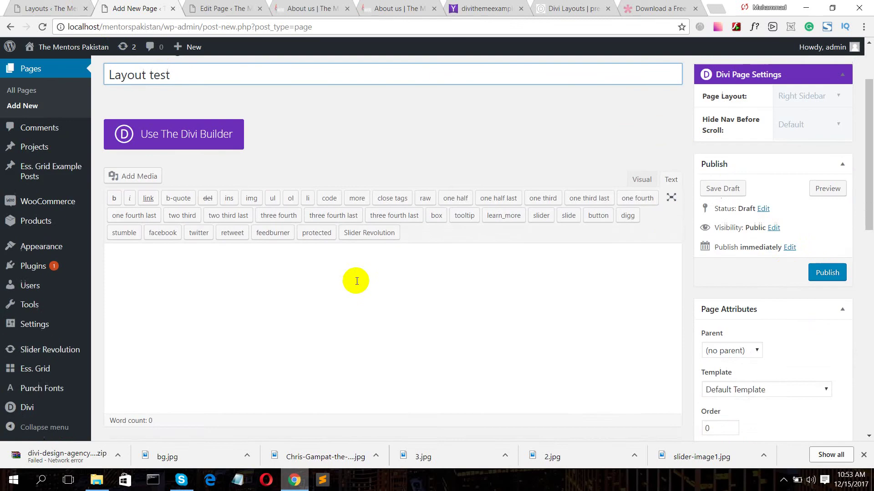
scroll(337, 267, "up", 4)
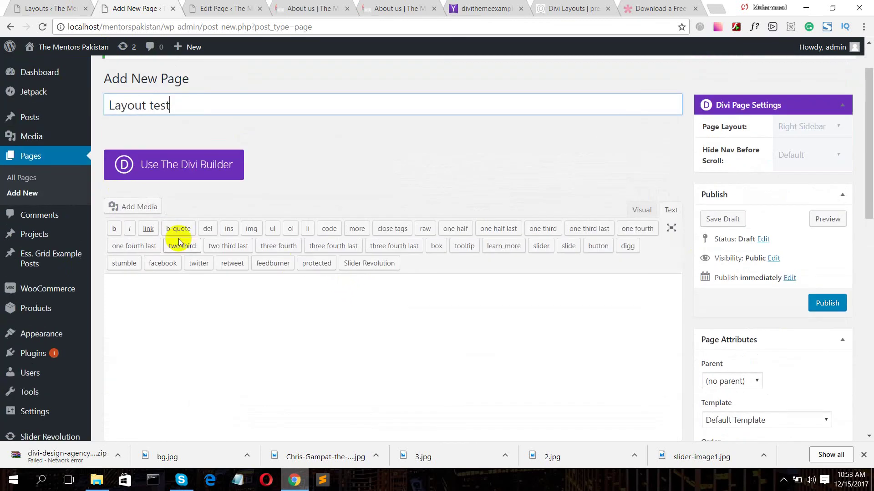
- Switch the Layout test page to the Divi Builder and open Load From Library
left_click(164, 167)
scroll(195, 240, "down", 7)
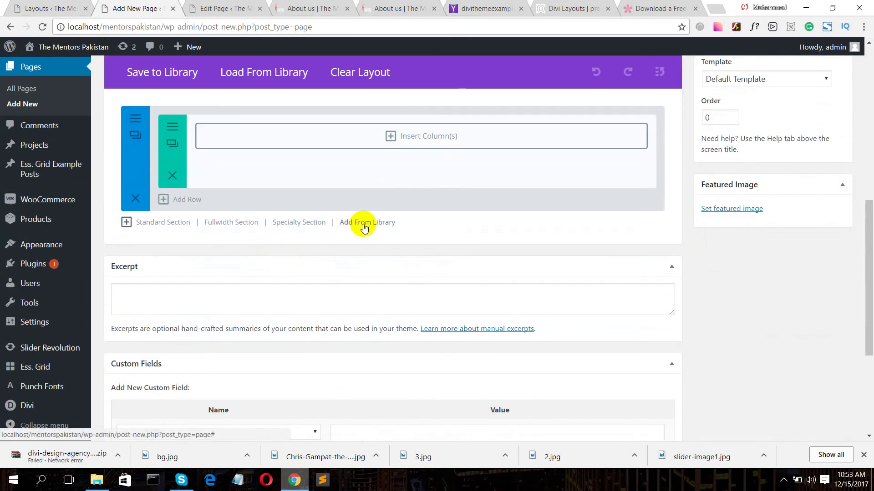
scroll(367, 229, "up", 4)
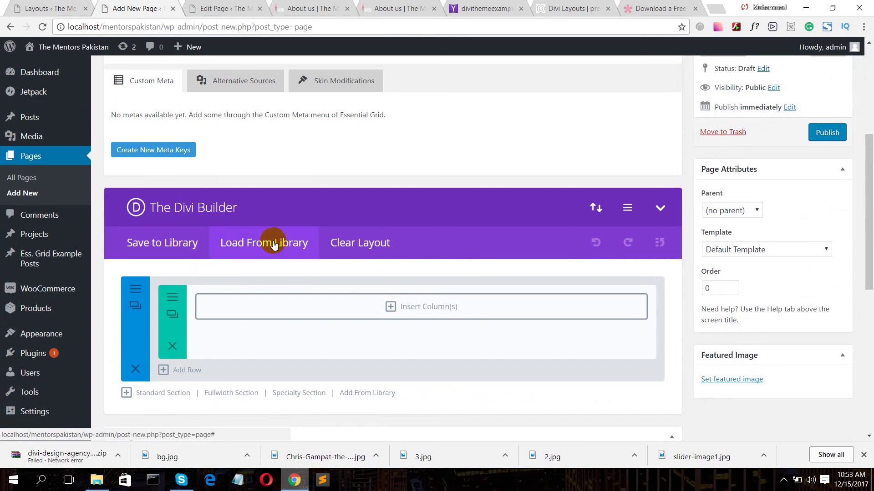
scroll(273, 245, "down", 1)
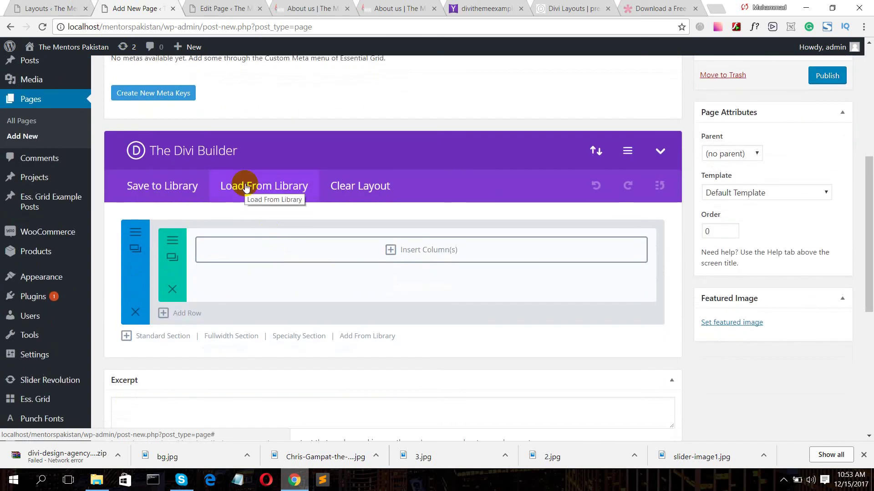
left_click(248, 186)
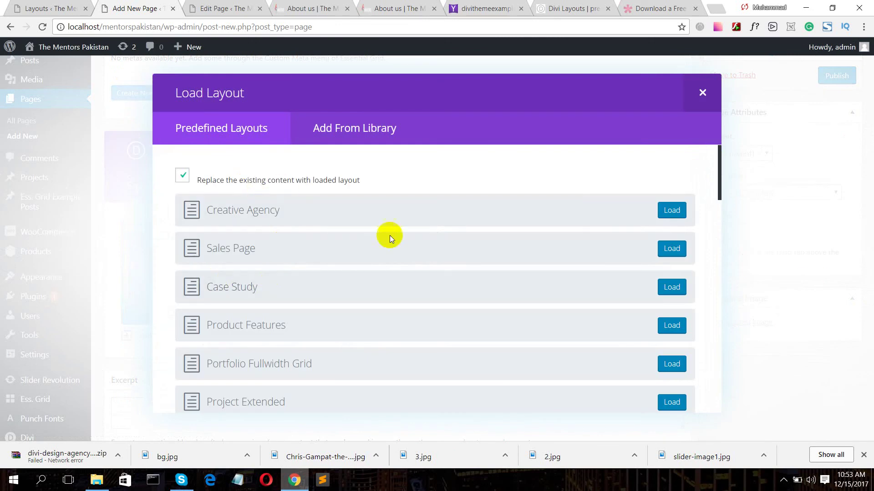
- Browse the predefined layouts, then switch to the Add From Library tab
scroll(326, 272, "down", 10)
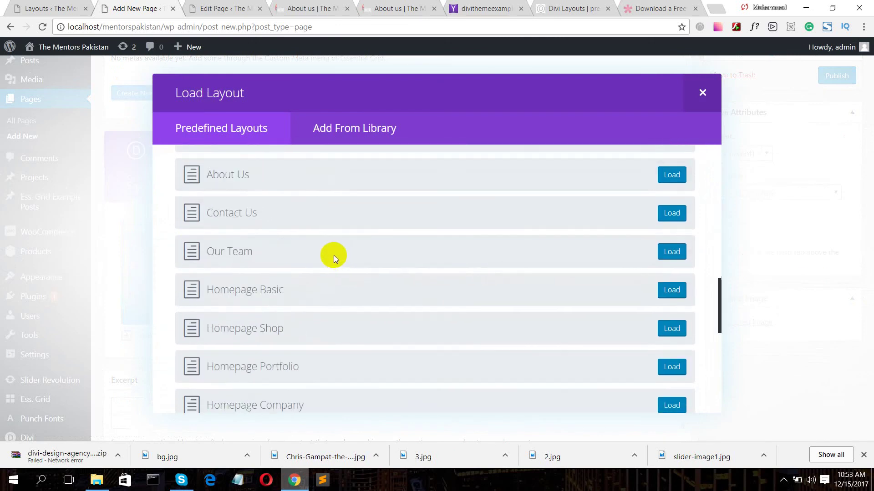
scroll(334, 255, "down", 1)
scroll(258, 255, "down", 5)
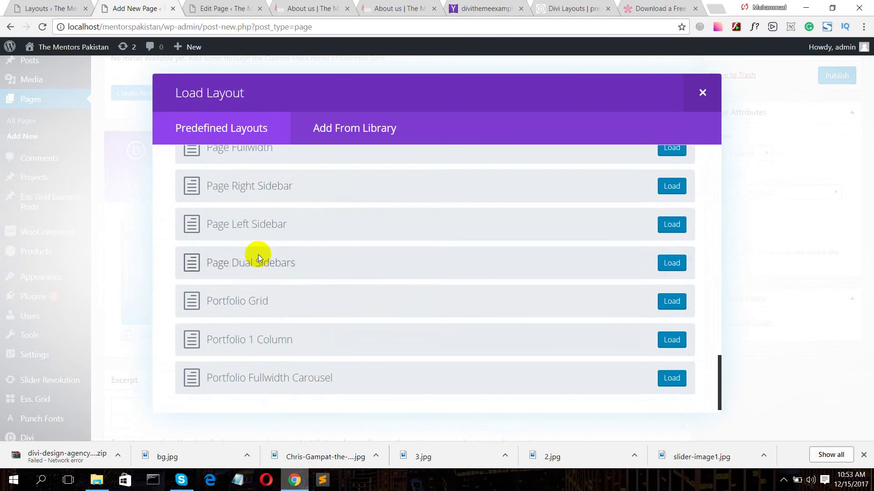
scroll(258, 255, "up", 10)
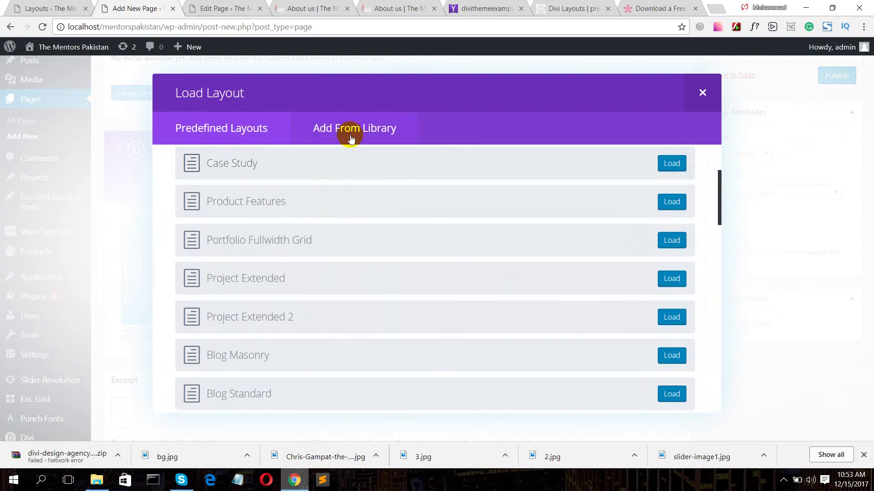
left_click(348, 130)
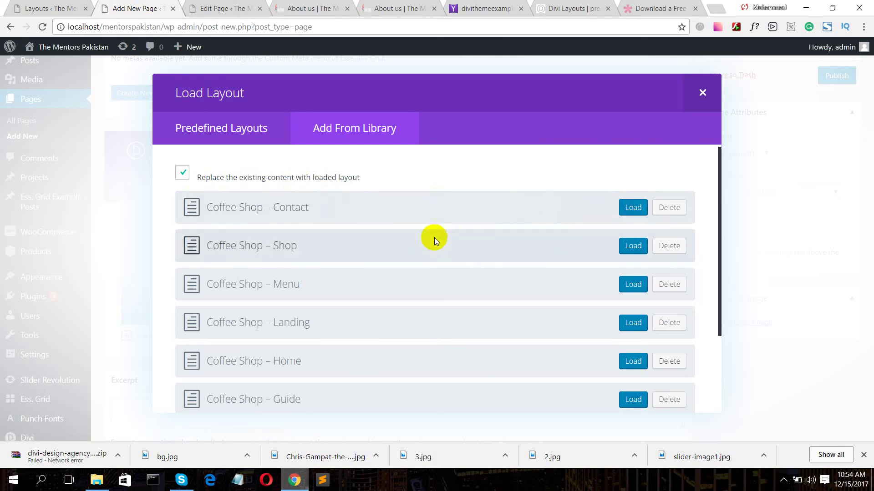
- Untick Replace the existing content and review the saved Coffee Shop layouts
scroll(386, 246, "down", 2)
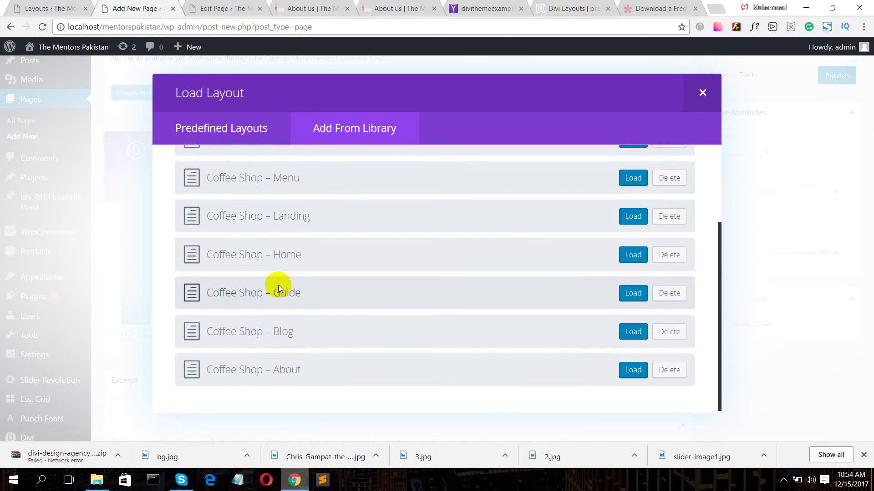
scroll(273, 278, "up", 3)
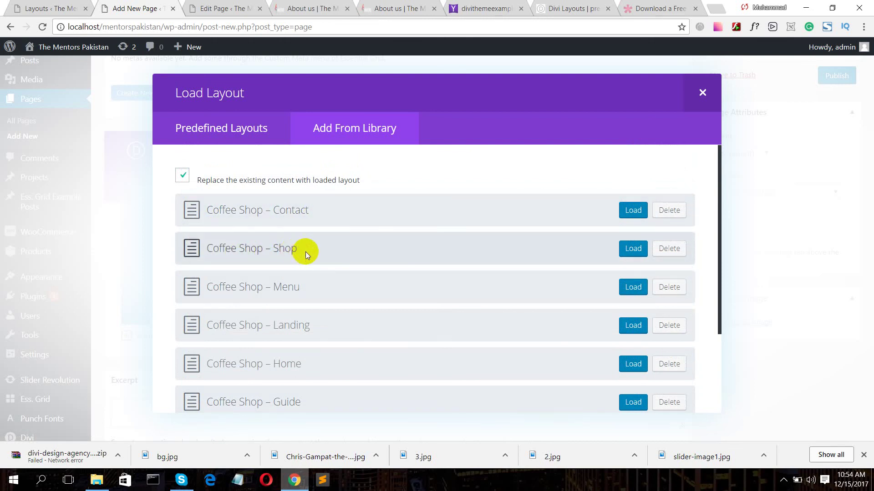
scroll(308, 334, "down", 1)
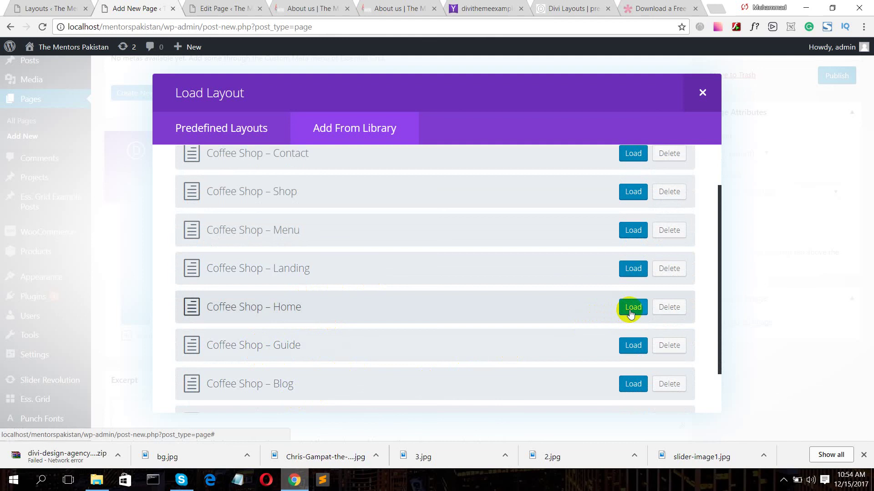
scroll(282, 237, "up", 1)
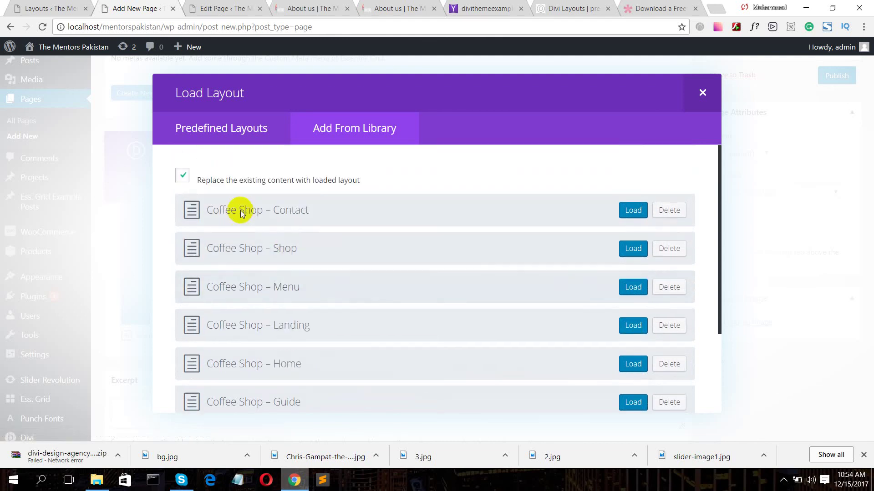
left_click(186, 179)
scroll(546, 391, "down", 3)
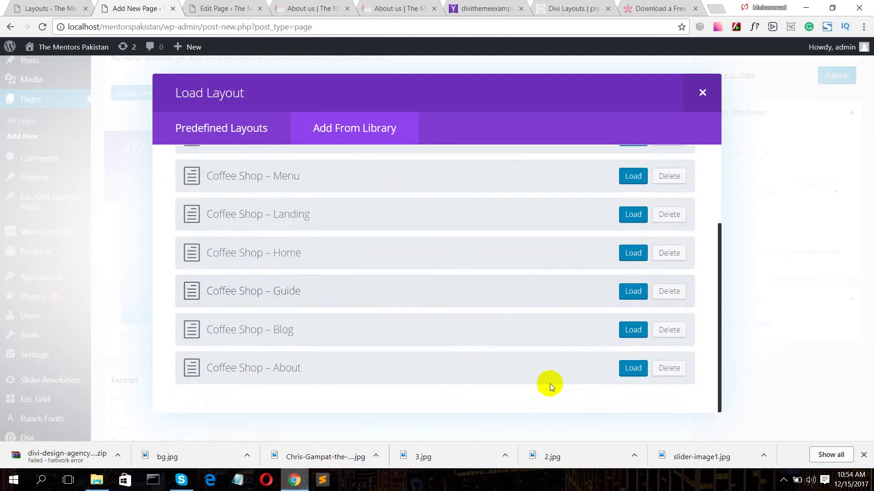
- Load the Coffee Shop – Home layout into Layout test, review it, and preview the page
left_click(632, 254)
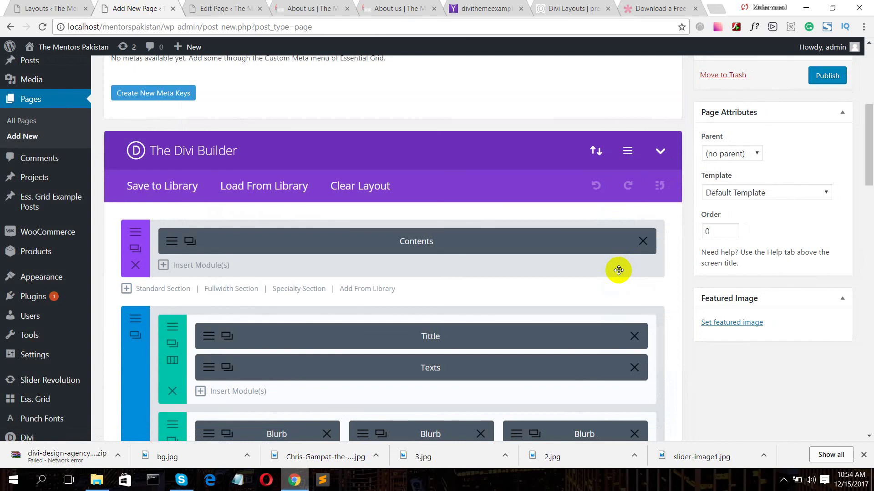
scroll(615, 276, "down", 5)
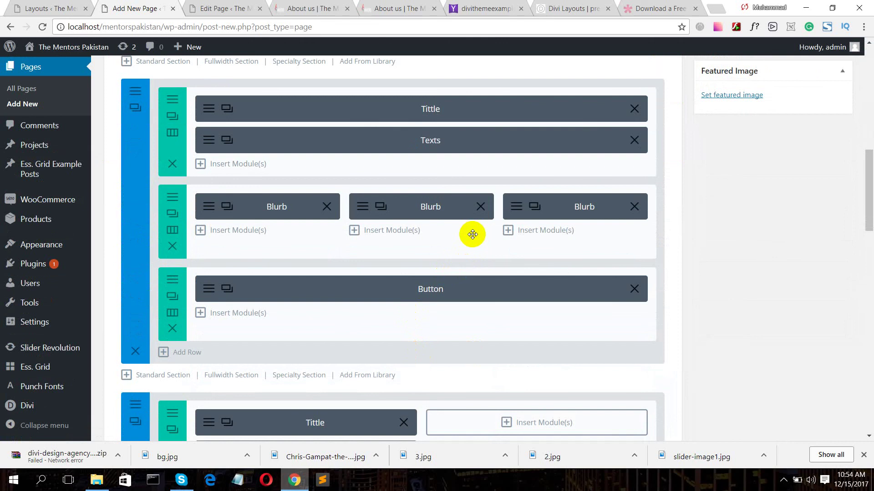
scroll(620, 256, "up", 6)
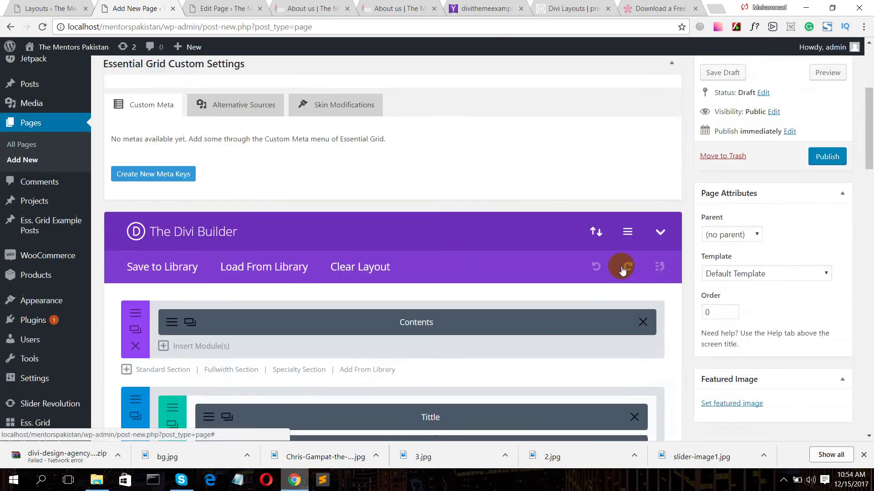
scroll(622, 271, "down", 6)
scroll(389, 312, "down", 10)
scroll(390, 311, "up", 13)
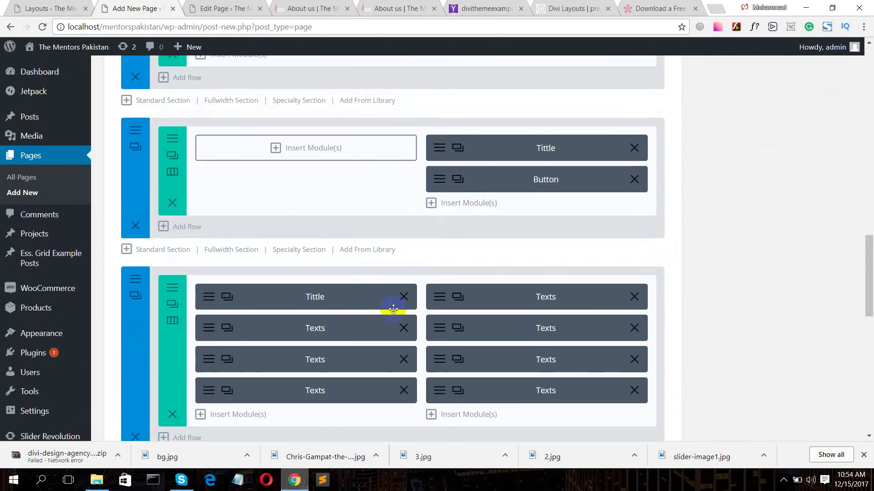
scroll(402, 304, "up", 8)
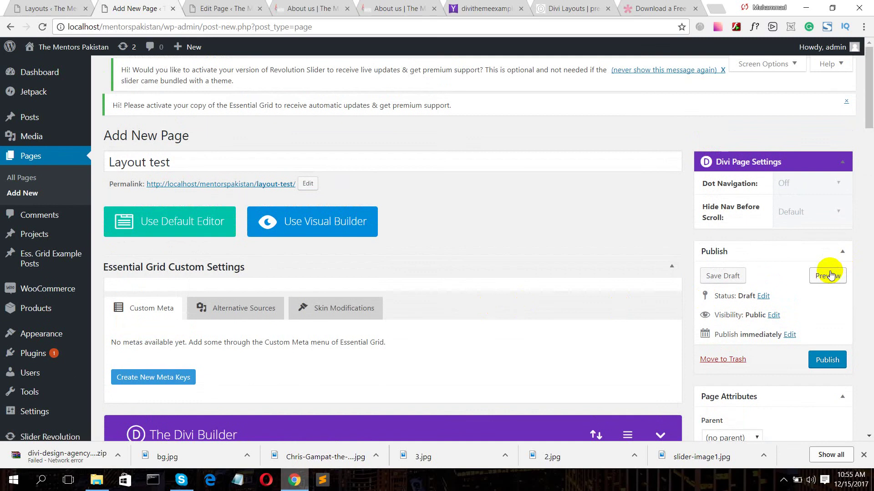
left_click(827, 275)
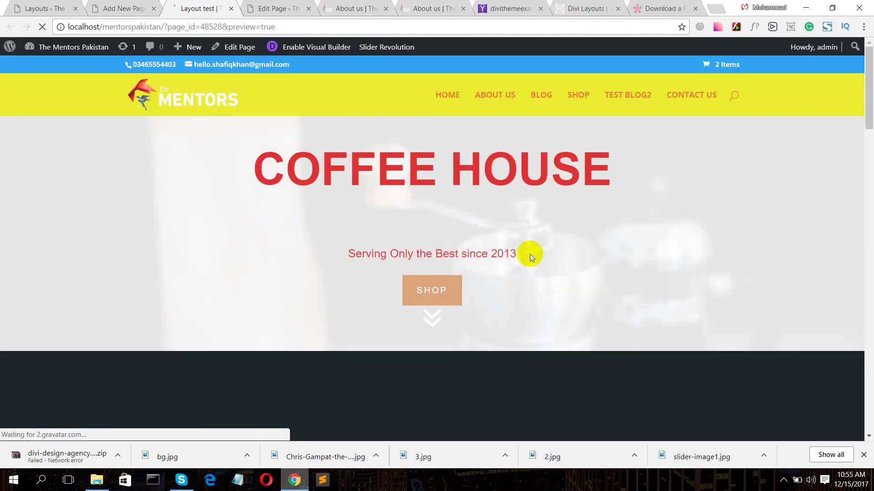
- Scroll through the Layout test coffee house preview, then return to the Add New Page editor
scroll(602, 245, "down", 5)
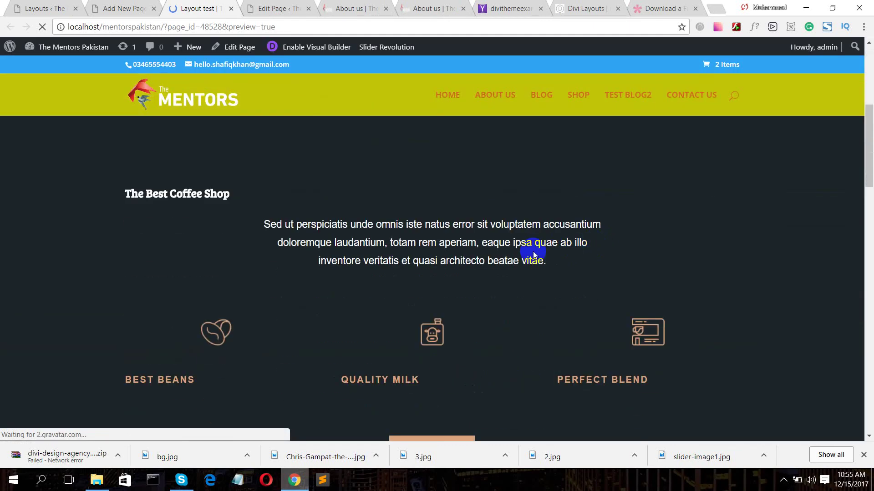
scroll(455, 332, "down", 6)
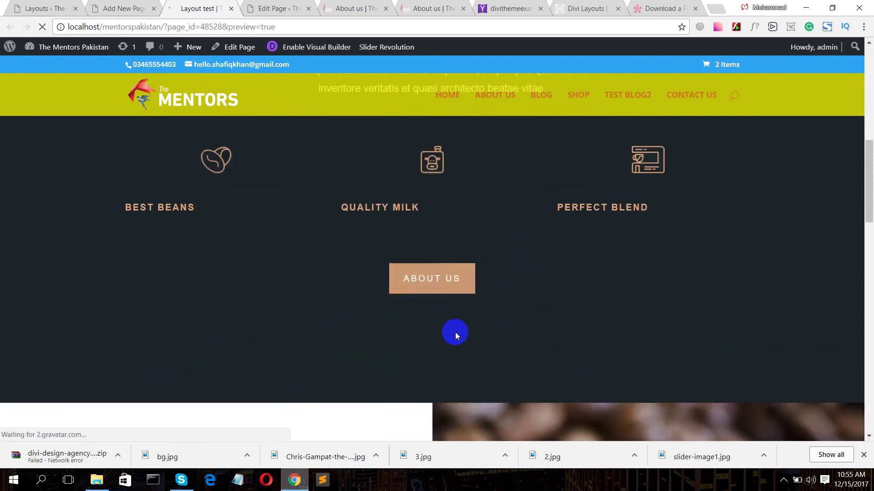
scroll(537, 307, "down", 10)
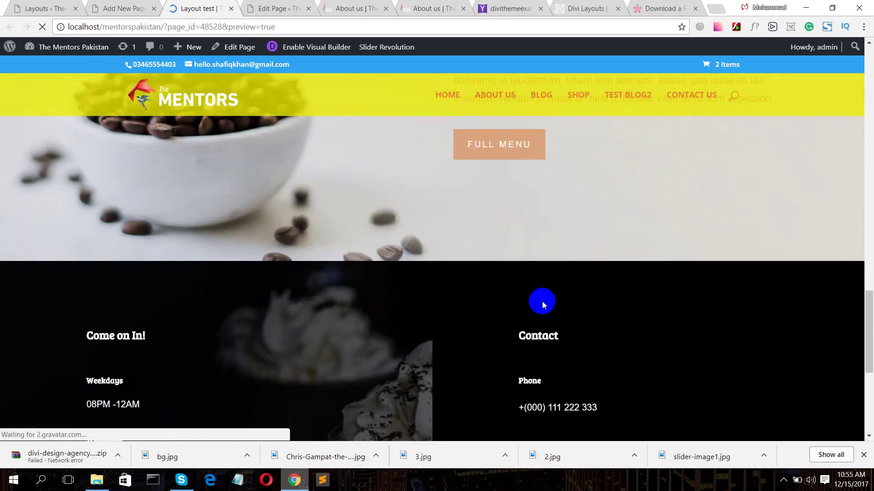
scroll(542, 301, "down", 2)
scroll(538, 289, "up", 14)
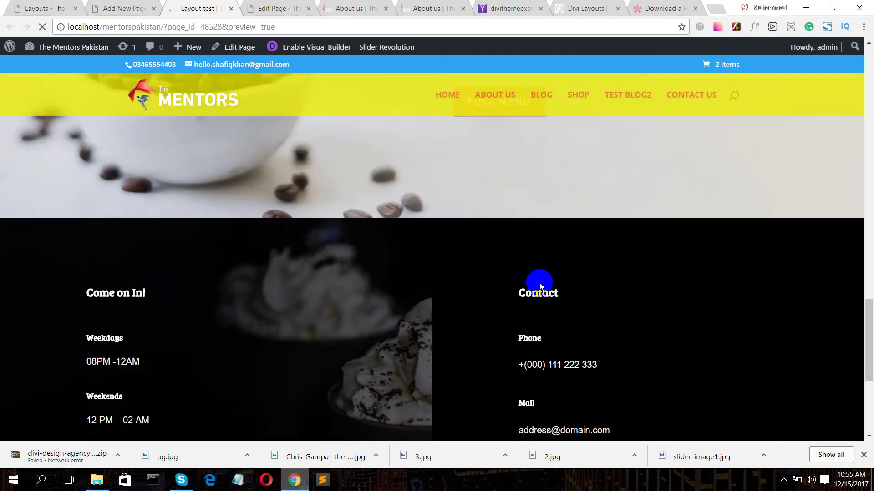
scroll(533, 232, "up", 6)
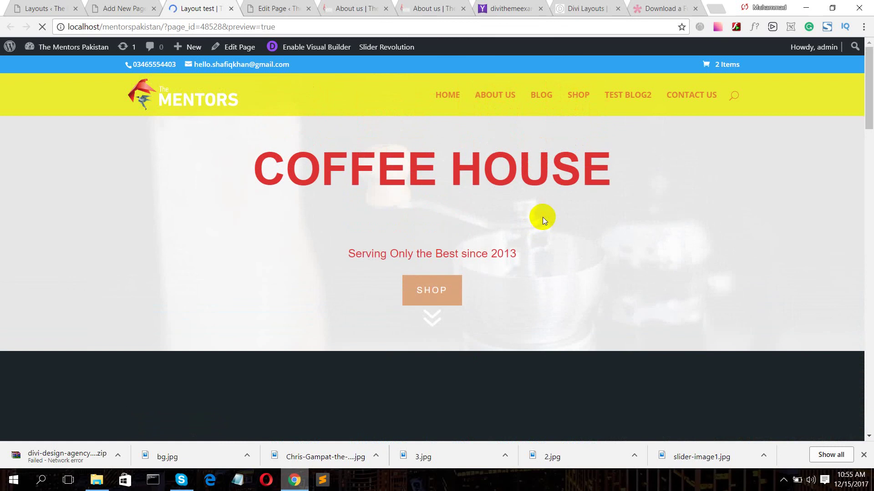
scroll(541, 216, "down", 6)
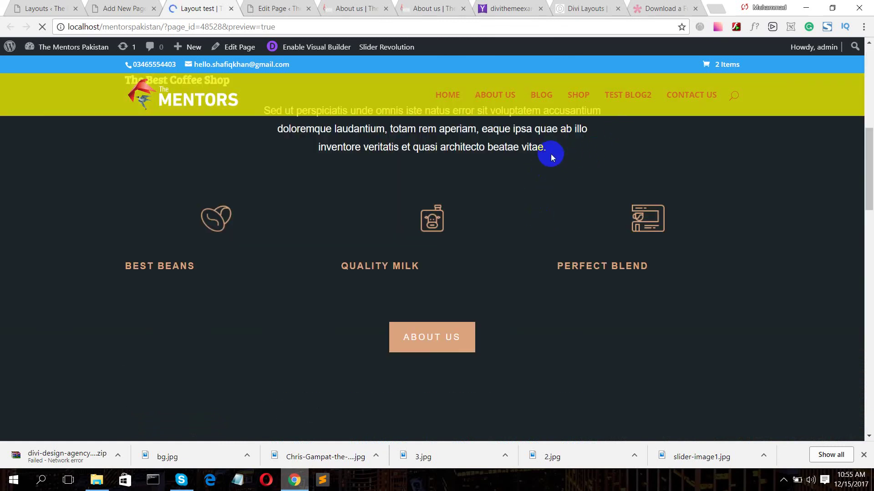
scroll(551, 154, "up", 6)
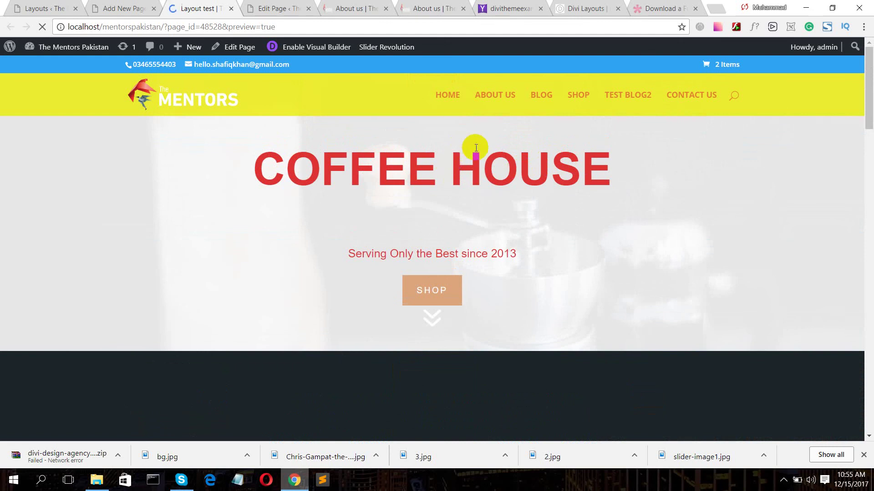
scroll(498, 151, "down", 6)
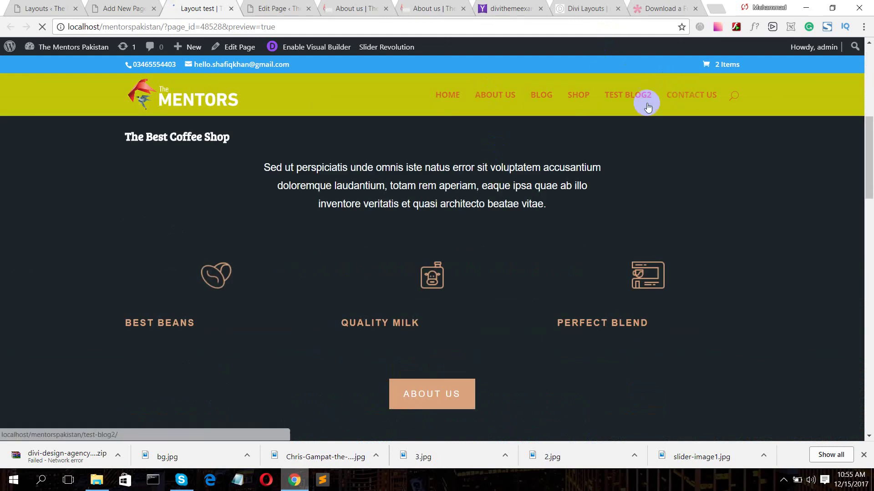
left_click(114, 9)
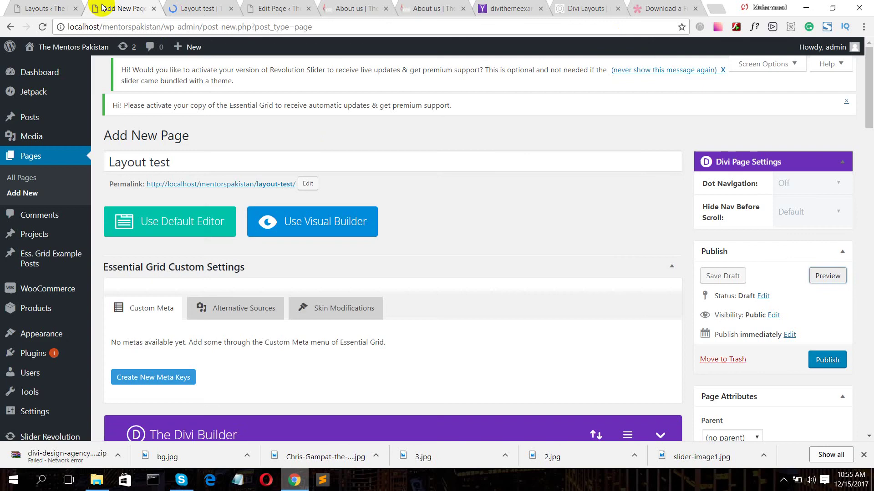
- Publish the Layout test page so it reads Published on Dec 15, 2017
left_click(823, 360)
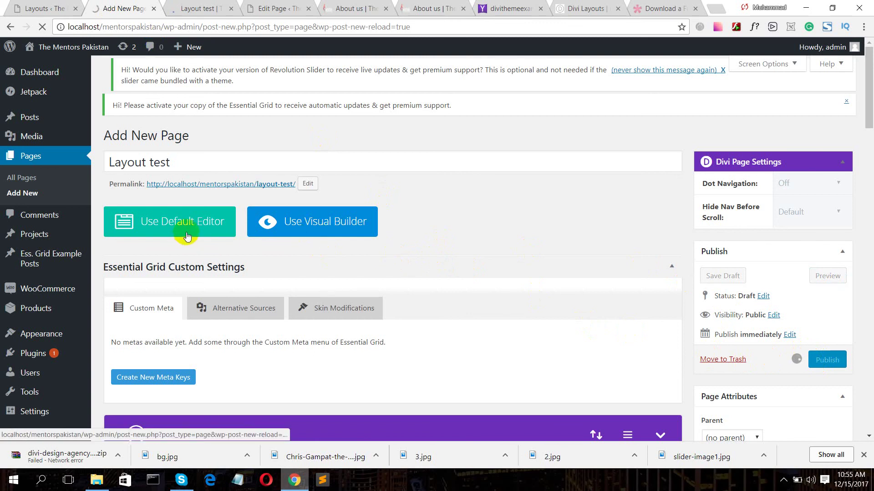
left_click(44, 211)
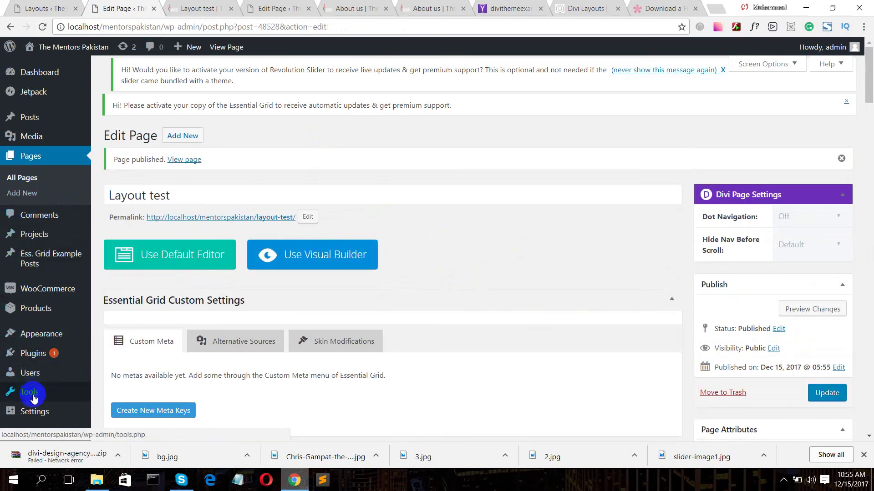
scroll(50, 319, "down", 1)
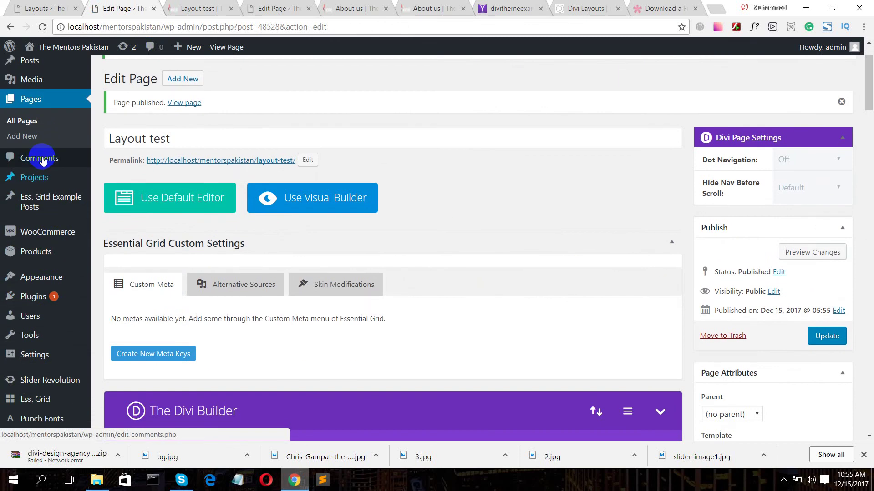
- Open Appearance > Menus in a new tab and close the leftover About us editor tabs
mouse_move(48, 279)
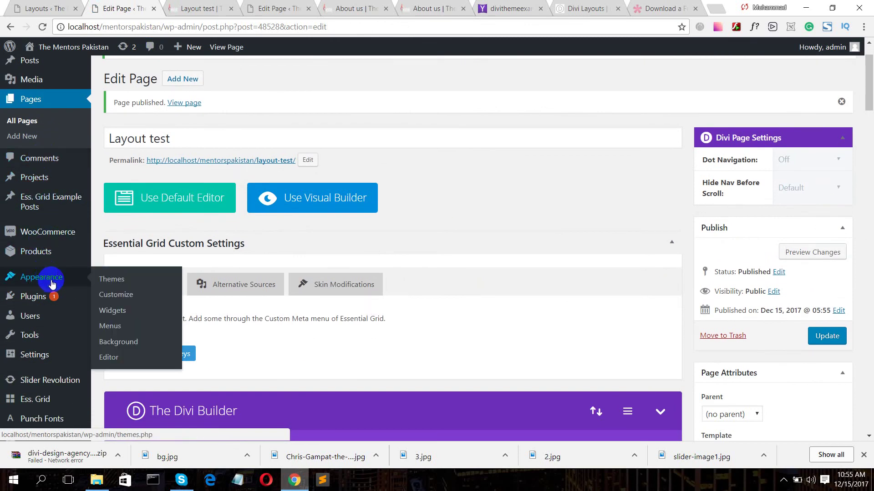
left_click(115, 335, "ctrl")
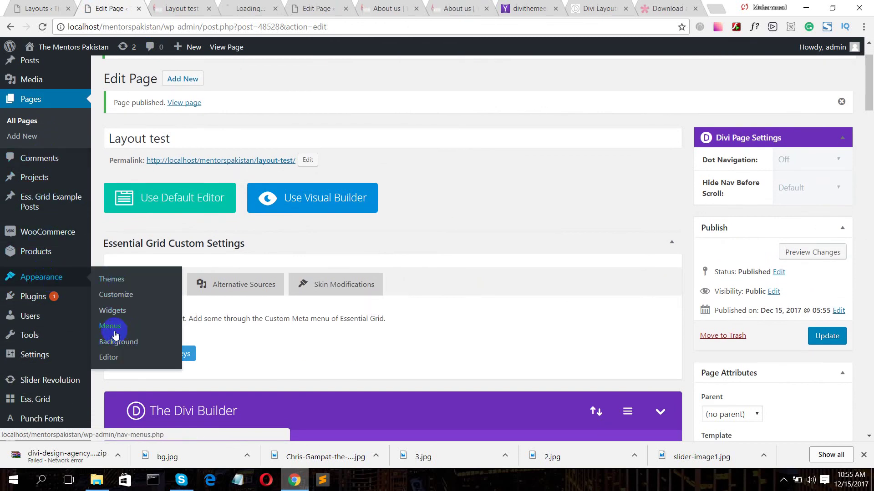
left_click(190, 7)
left_click(332, 7)
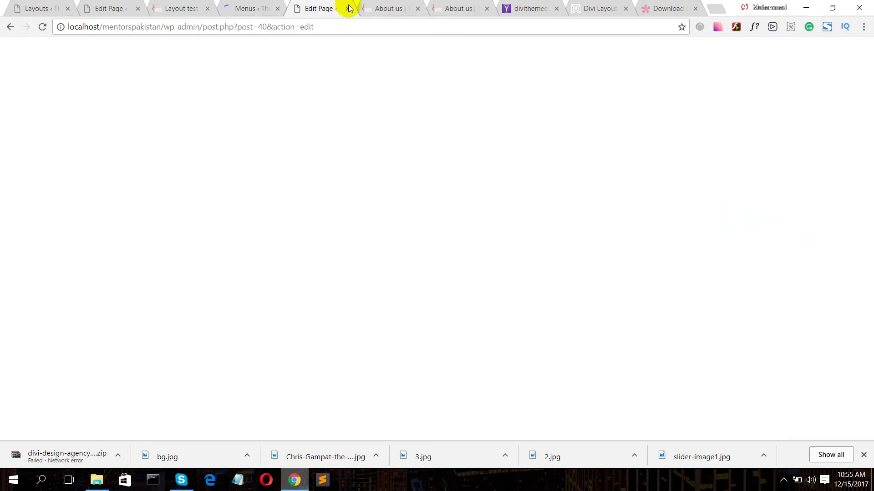
left_click(348, 9)
left_click(349, 9)
left_click(348, 9)
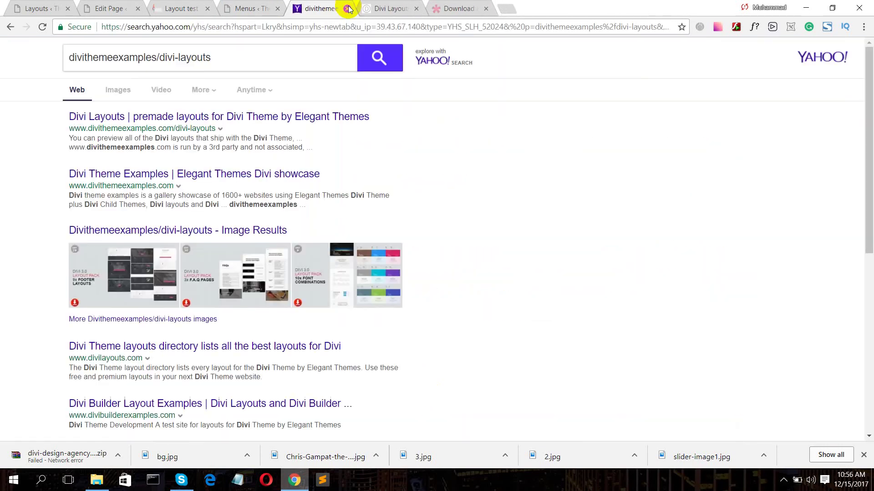
left_click(175, 8)
left_click(231, 9)
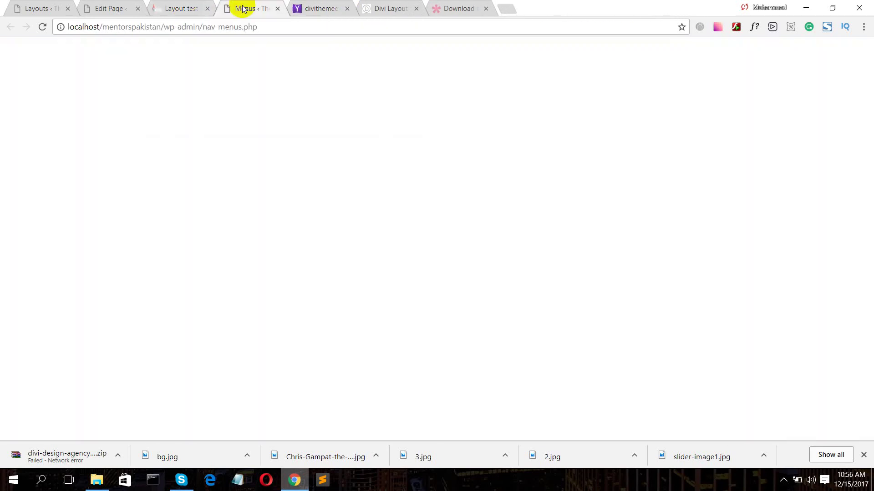
- Add Layout test to primary_menu right after Shop, save the menu, then list all pages
scroll(203, 332, "down", 5)
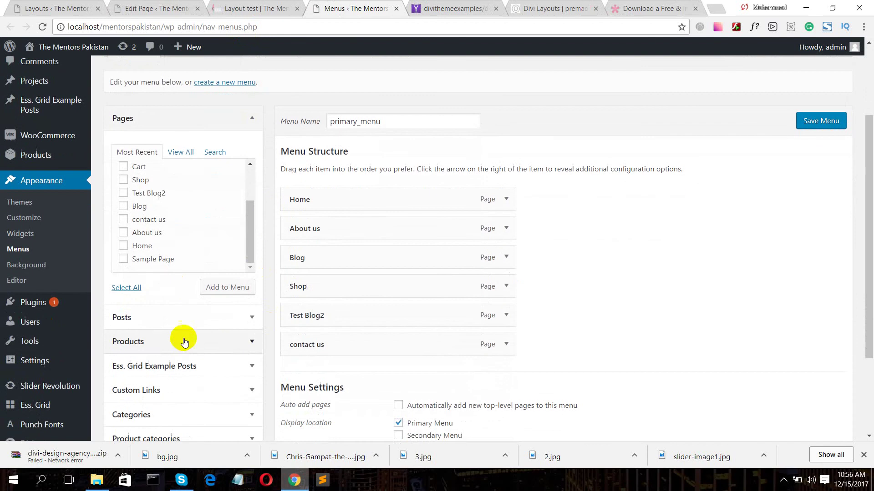
scroll(152, 221, "up", 3)
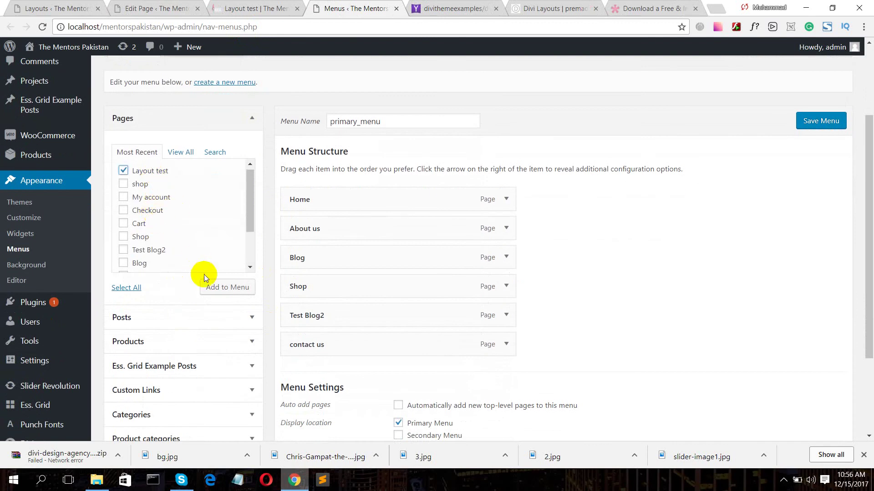
left_click(215, 287)
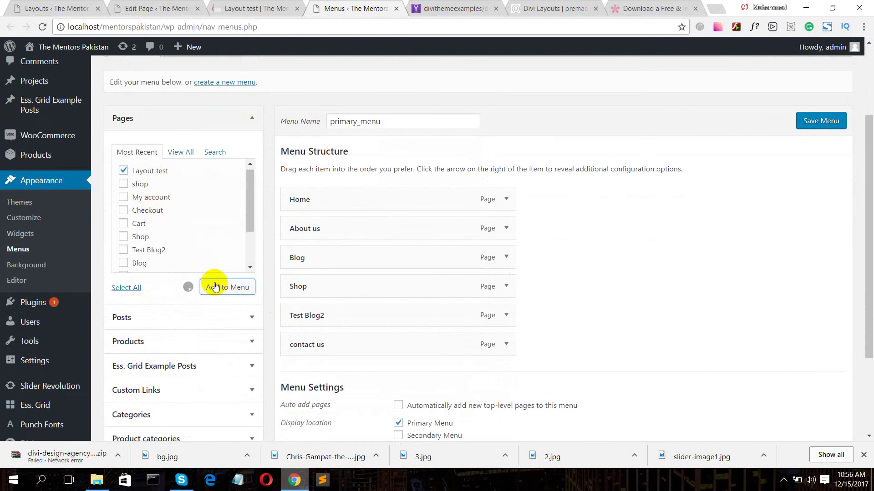
left_click_drag(377, 376, 379, 314)
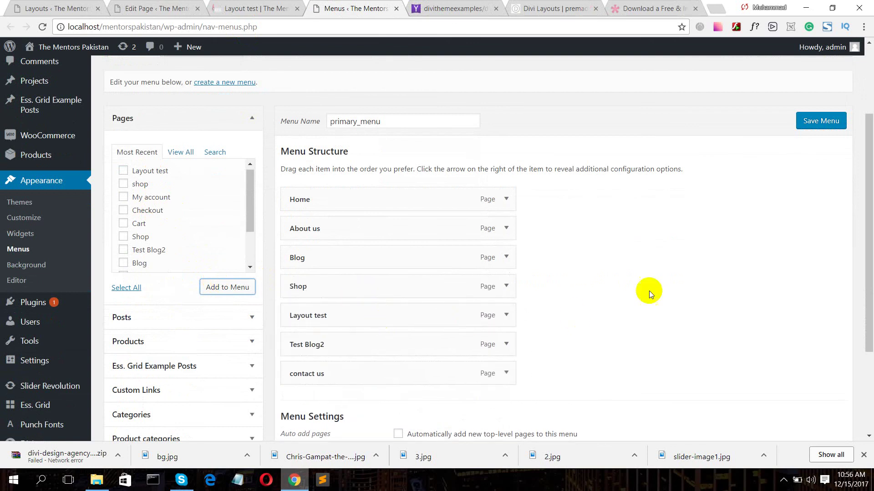
left_click(804, 122)
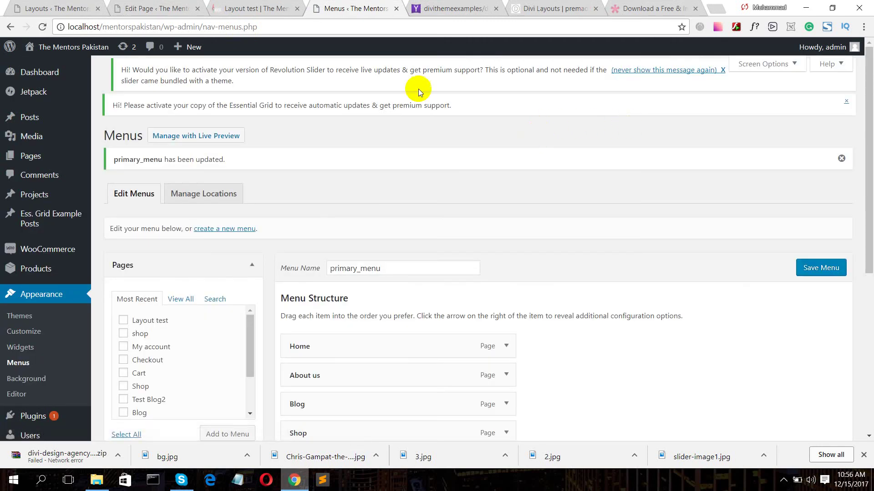
left_click(21, 157)
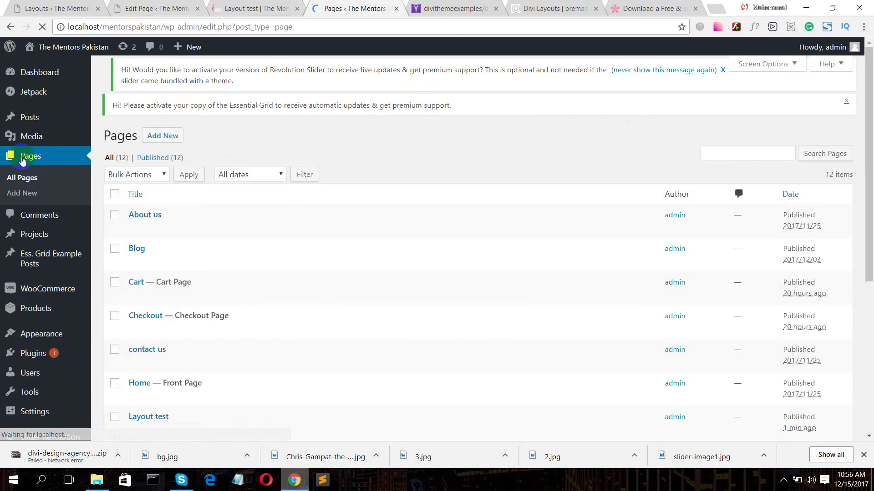
- Open the Home page and review its Divi sections of Code, Slider, Text and Blurb modules
left_click(141, 385)
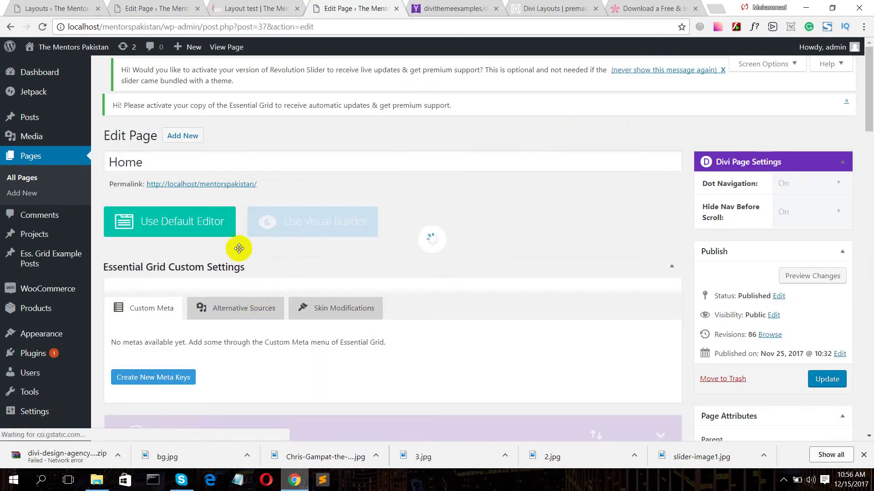
scroll(230, 250, "down", 5)
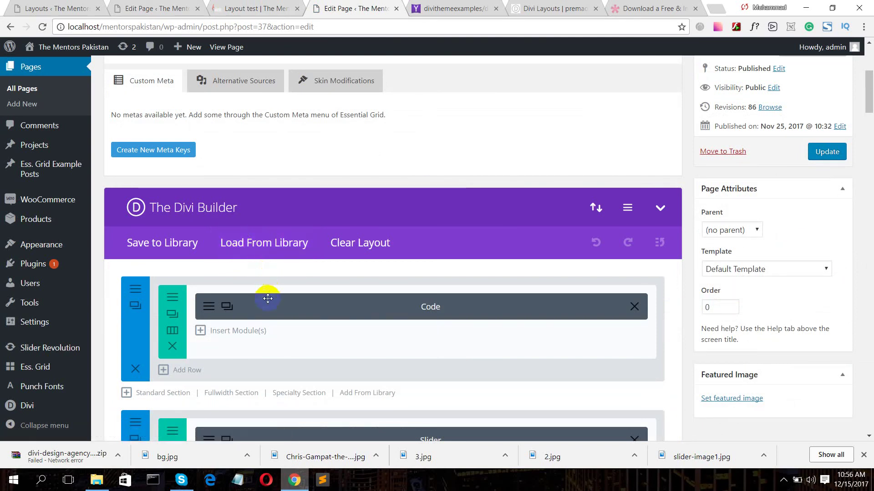
scroll(267, 296, "down", 6)
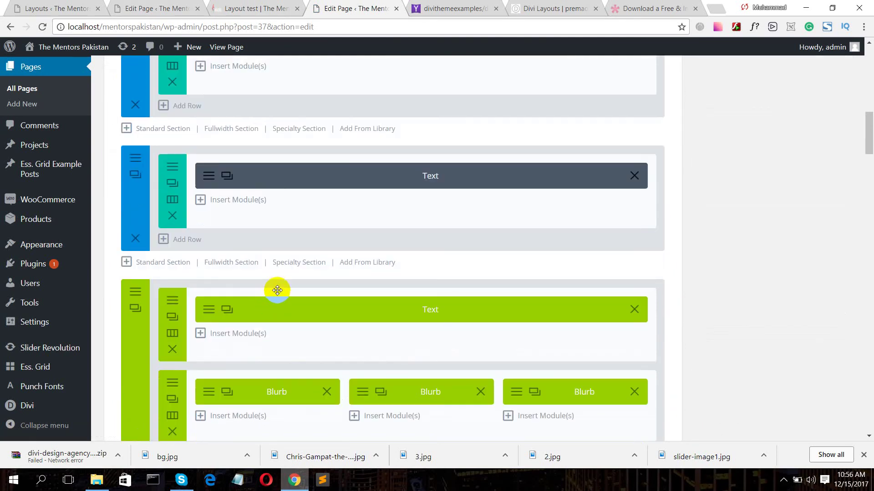
scroll(279, 288, "down", 20)
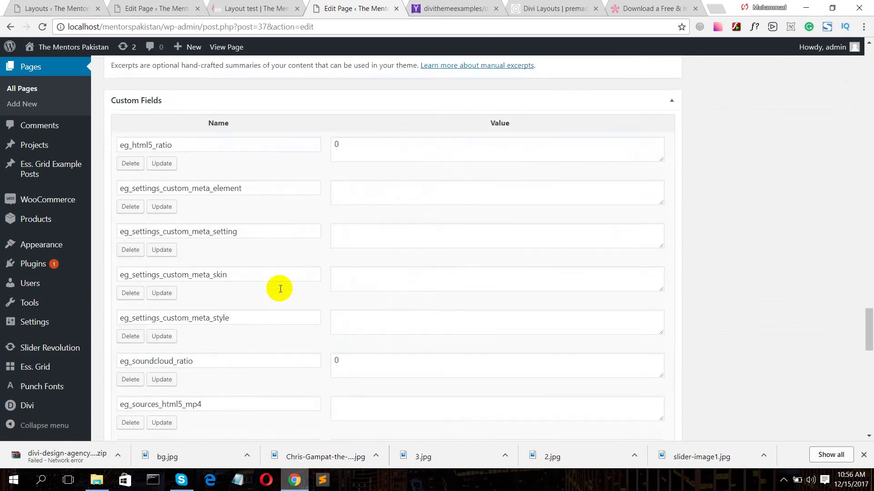
scroll(280, 289, "up", 7)
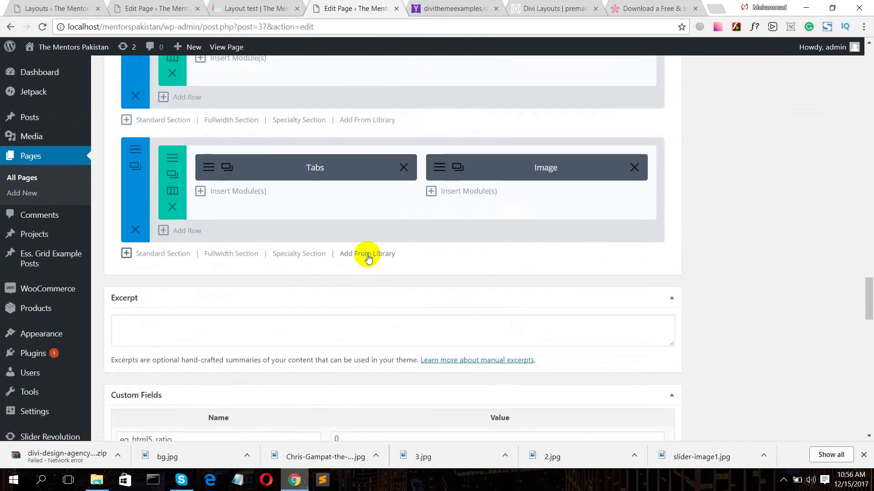
left_click(367, 256)
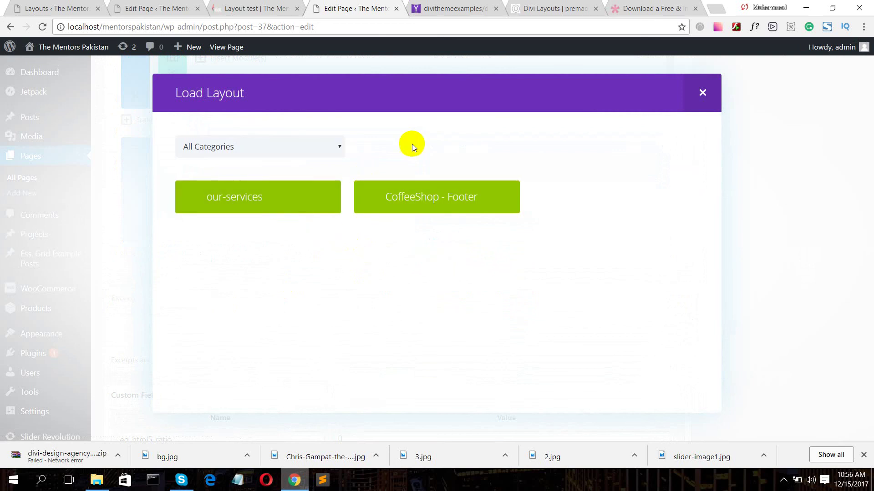
left_click(702, 93)
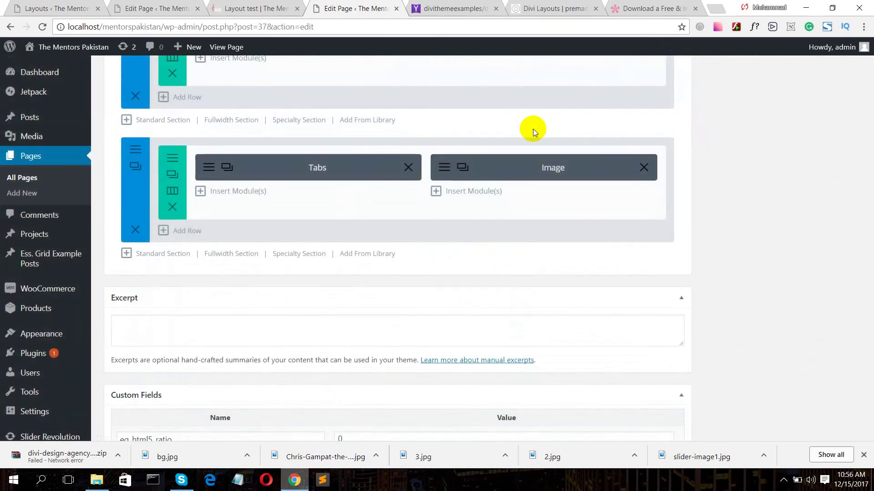
scroll(748, 130, "up", 20)
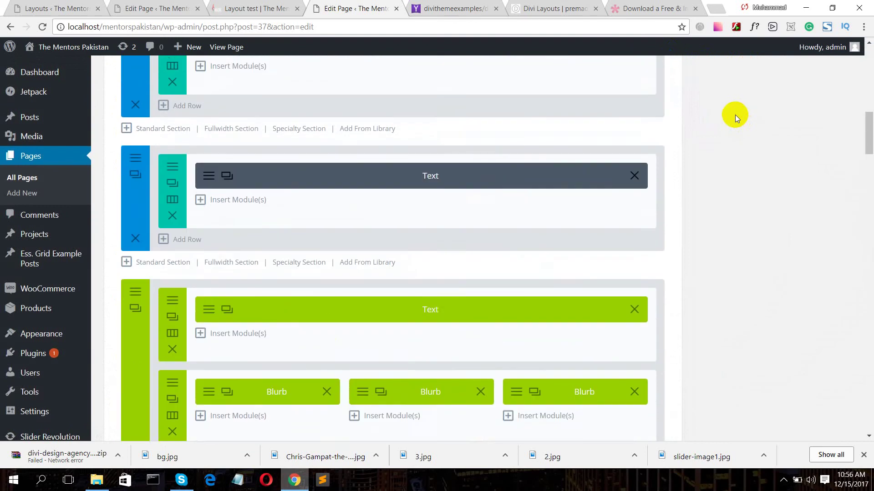
scroll(735, 115, "up", 5)
- Load the Coffee Shop – Contact layout from the Divi library into the Home page
left_click(283, 242)
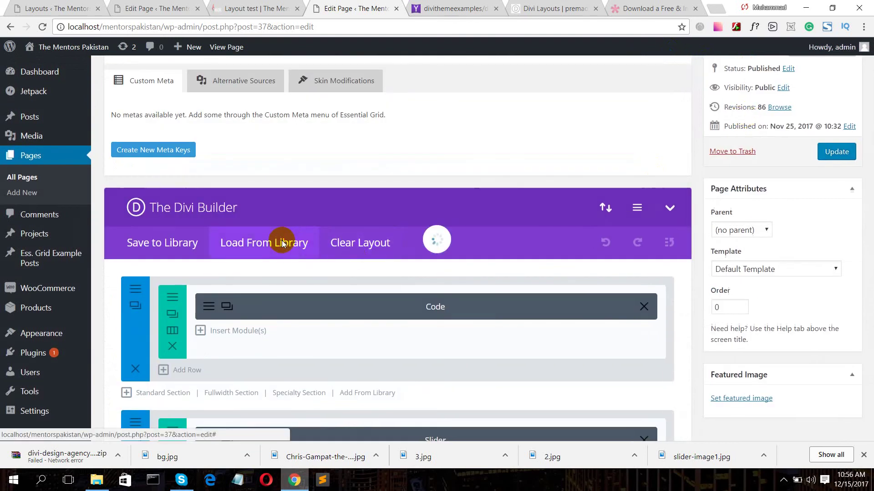
left_click(369, 129)
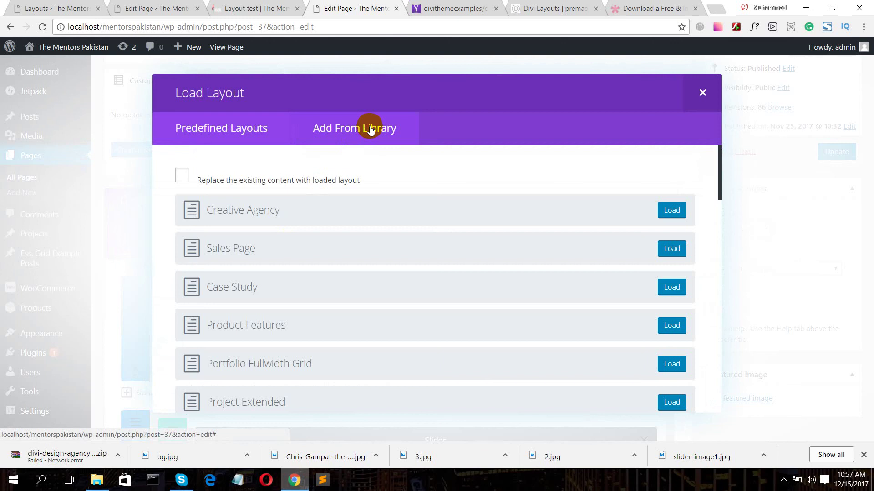
left_click(370, 129)
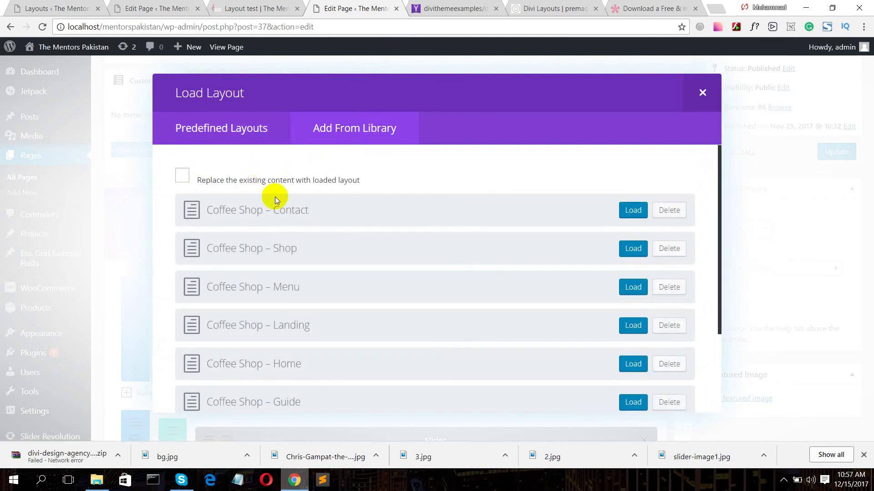
scroll(331, 273, "down", 3)
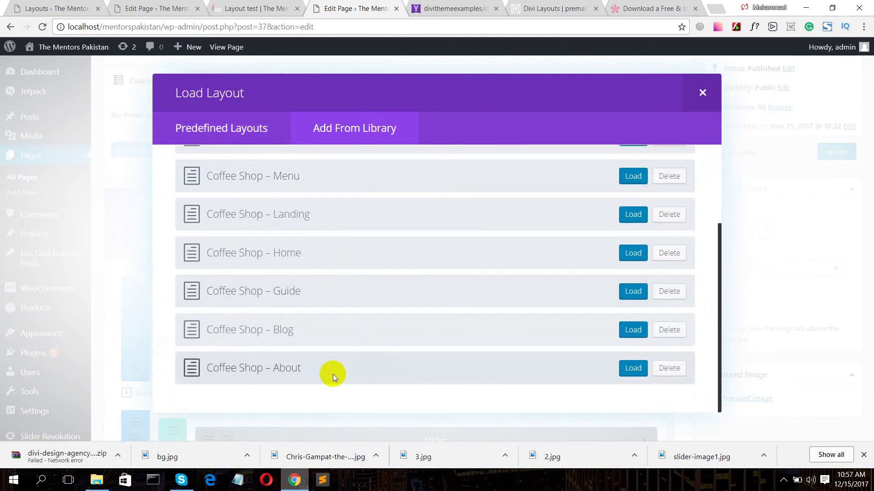
scroll(306, 192, "up", 5)
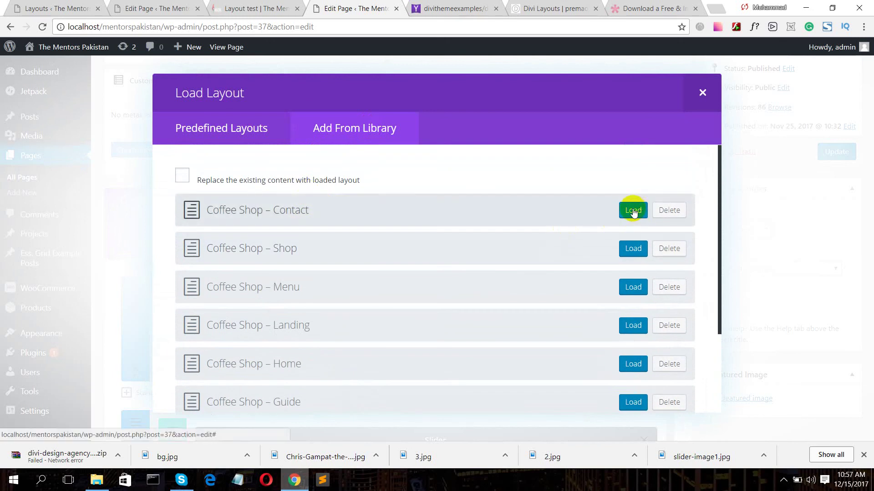
left_click(632, 210)
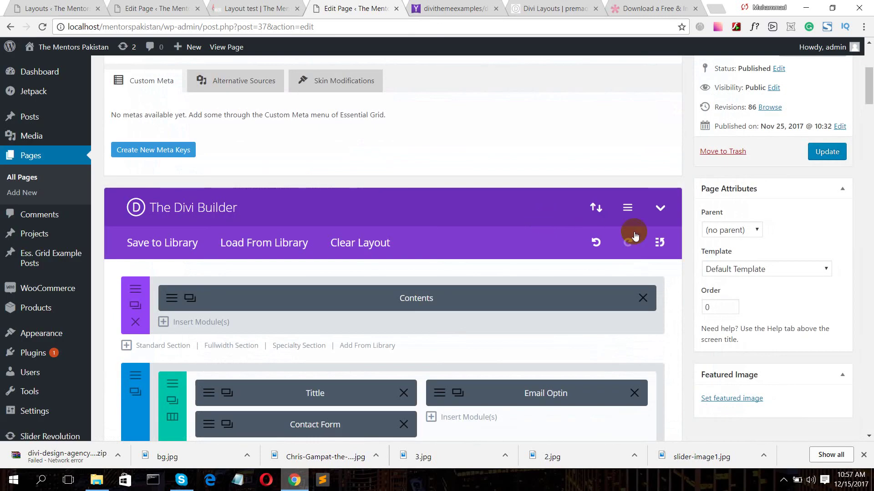
scroll(546, 265, "down", 6)
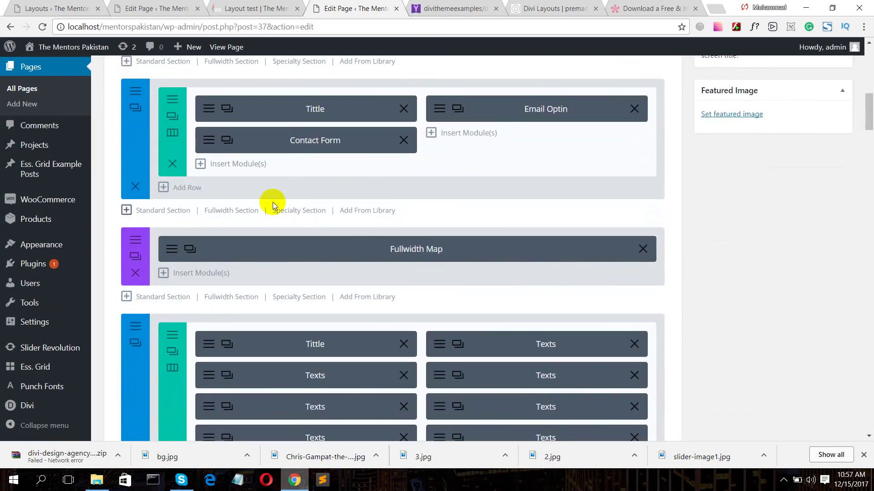
scroll(413, 212, "up", 5)
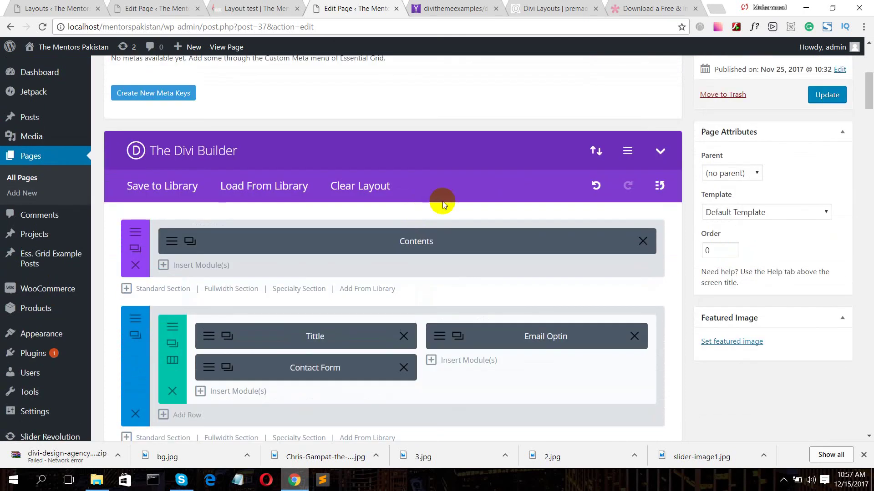
scroll(443, 201, "down", 5)
scroll(323, 271, "down", 6)
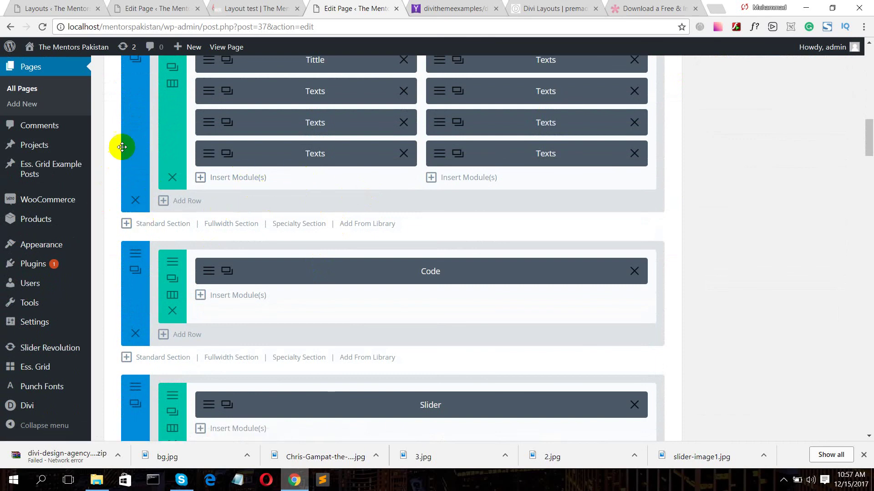
mouse_move(127, 175)
left_mouse_down()
mouse_move(123, 197)
mouse_move(136, 172)
left_mouse_up()
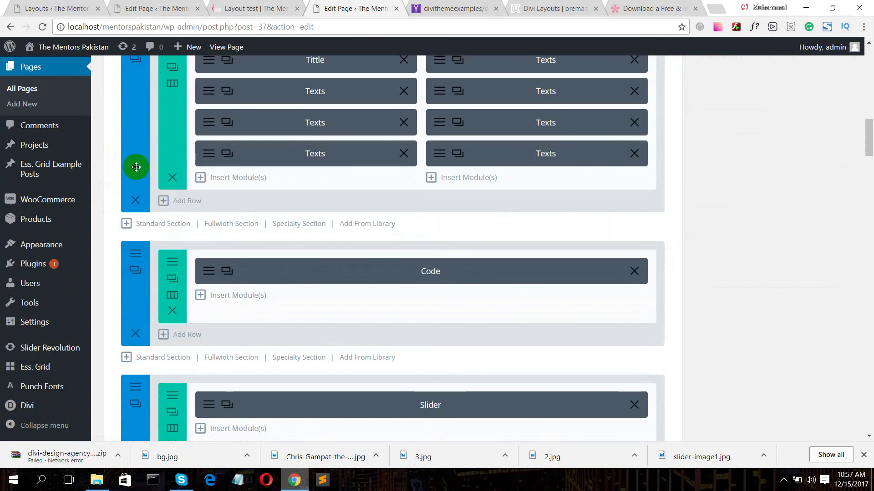
scroll(847, 158, "up", 10)
scroll(861, 142, "up", 6)
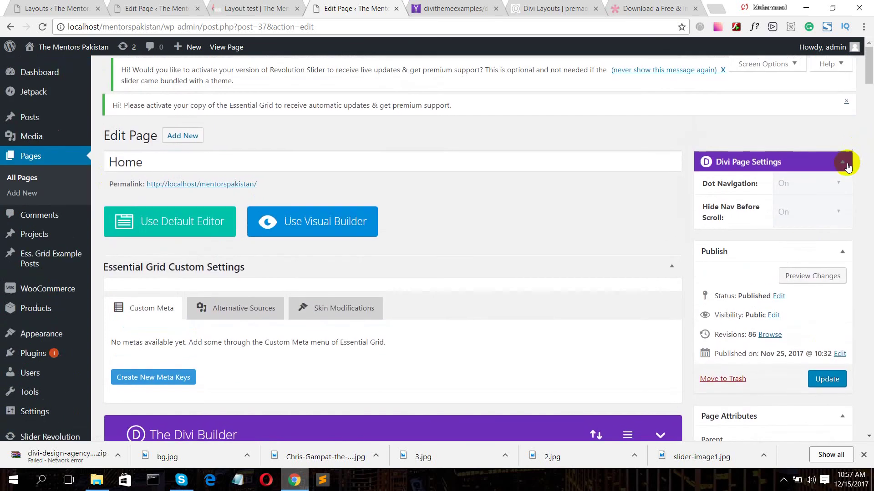
- Preview the unsaved Home changes and try the contact form's Requirement Details field
left_click(812, 276)
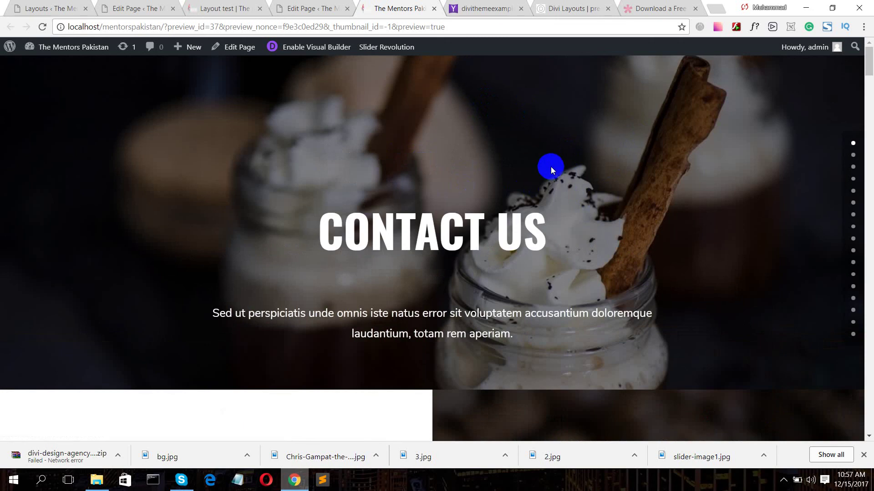
scroll(550, 166, "down", 5)
scroll(541, 157, "down", 1)
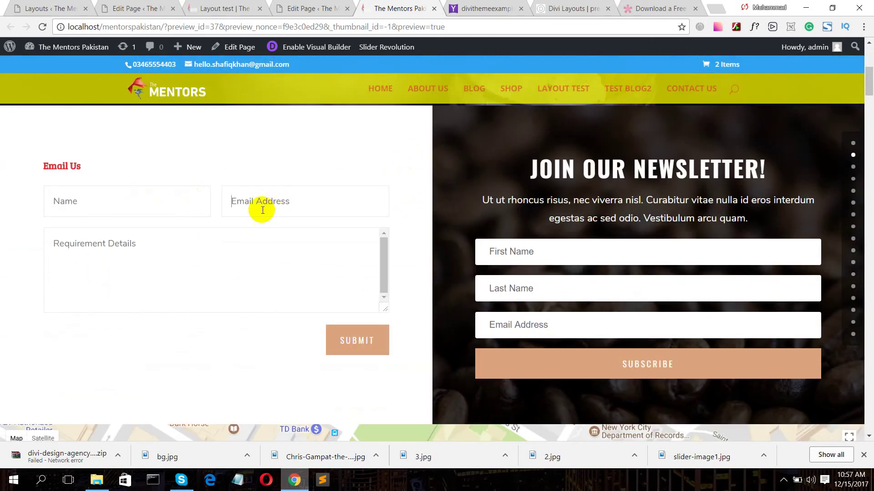
left_click(219, 256)
scroll(577, 253, "down", 2)
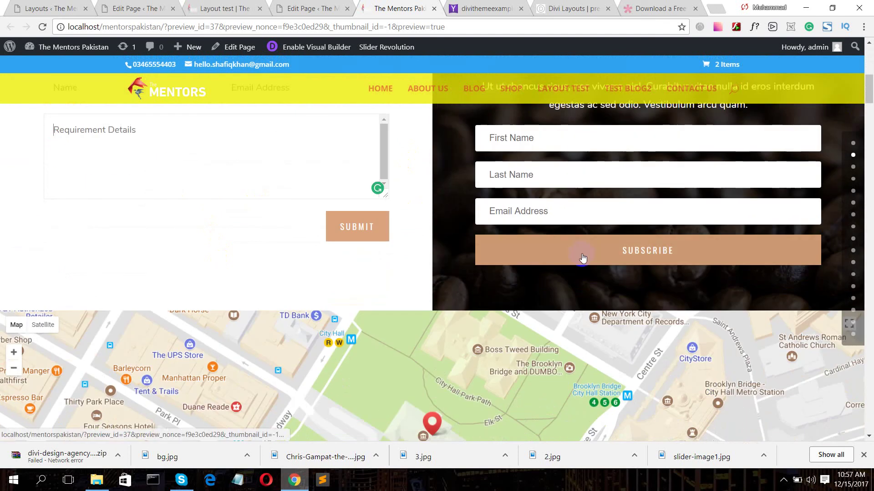
scroll(580, 256, "down", 4)
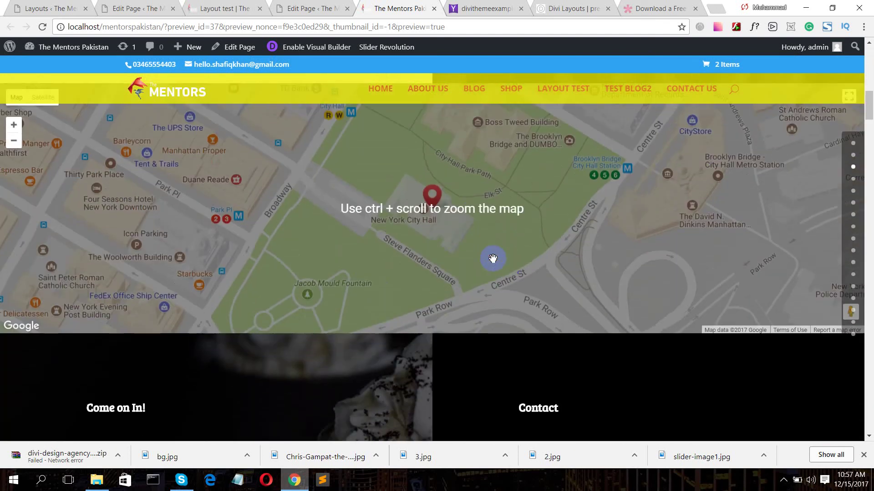
scroll(552, 236, "up", 1)
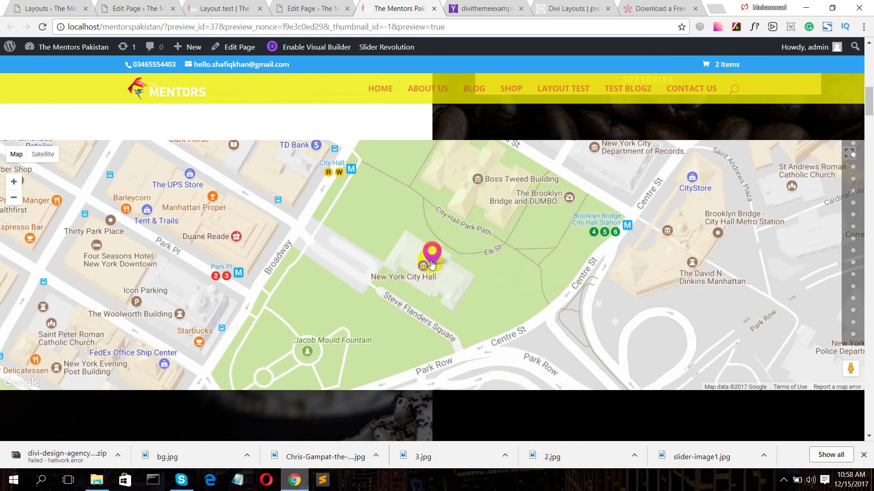
- Scroll through the rest of the Home preview, including the newsletter sign-up, then return to the editor
scroll(432, 260, "down", 5)
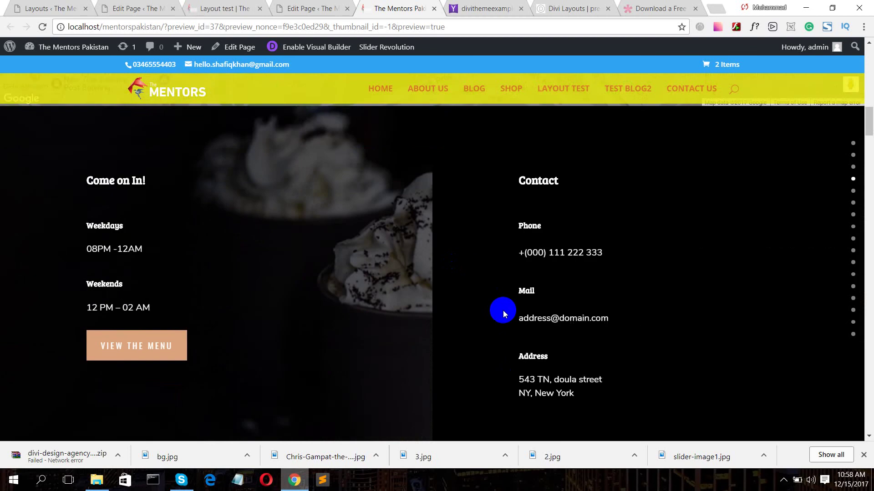
scroll(458, 260, "down", 5)
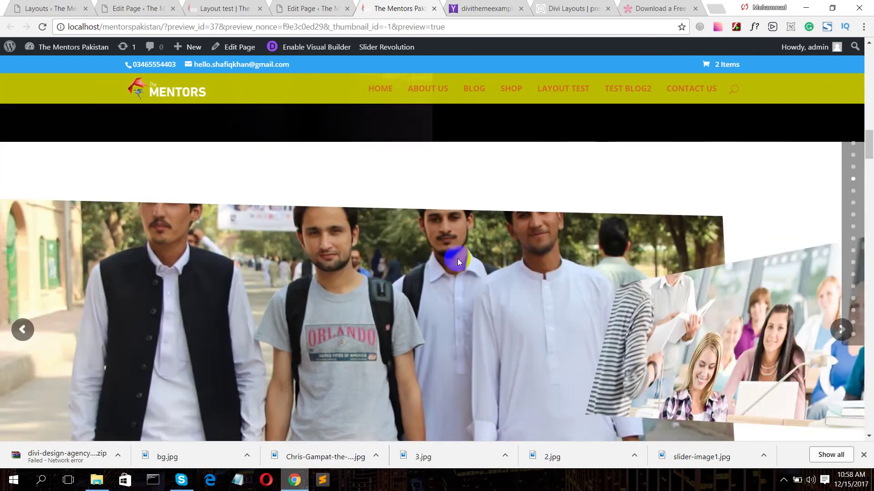
scroll(457, 259, "down", 3)
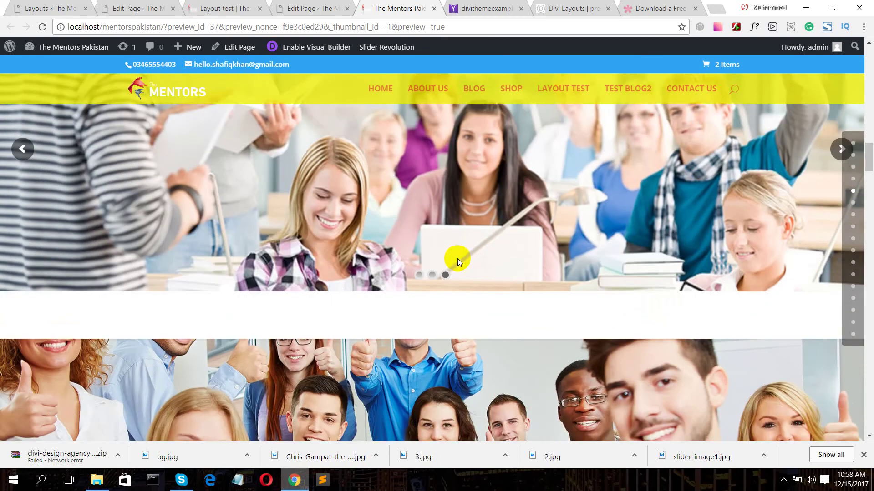
scroll(457, 259, "up", 5)
scroll(457, 259, "up", 10)
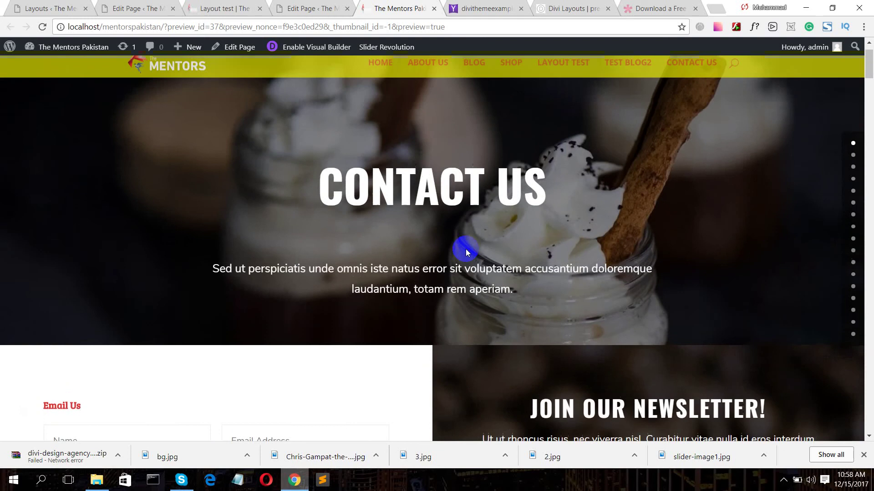
scroll(464, 249, "down", 3)
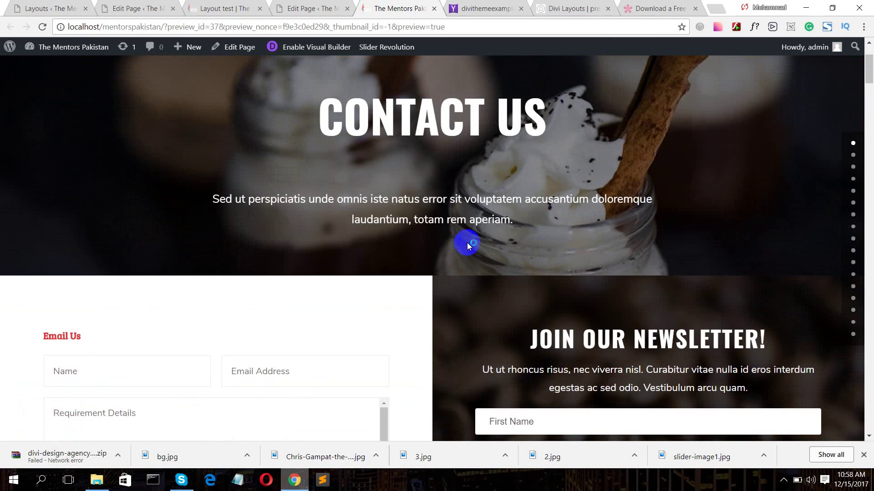
left_click(783, 480)
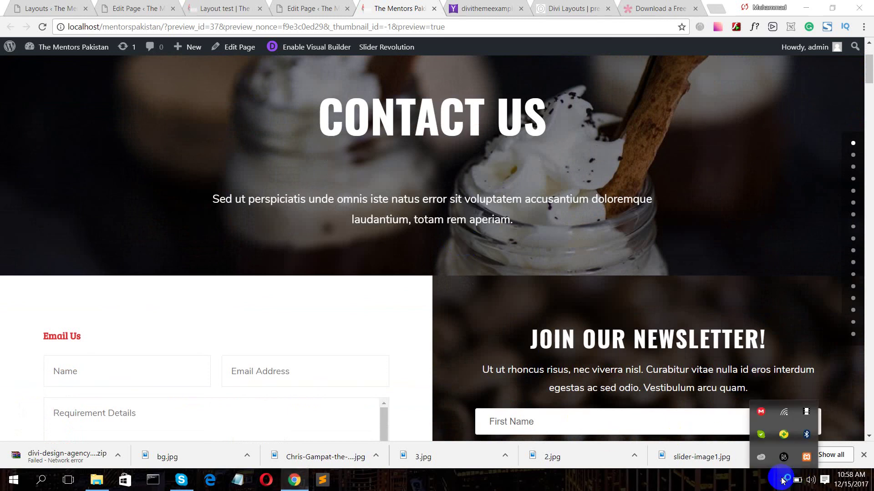
left_click(304, 8)
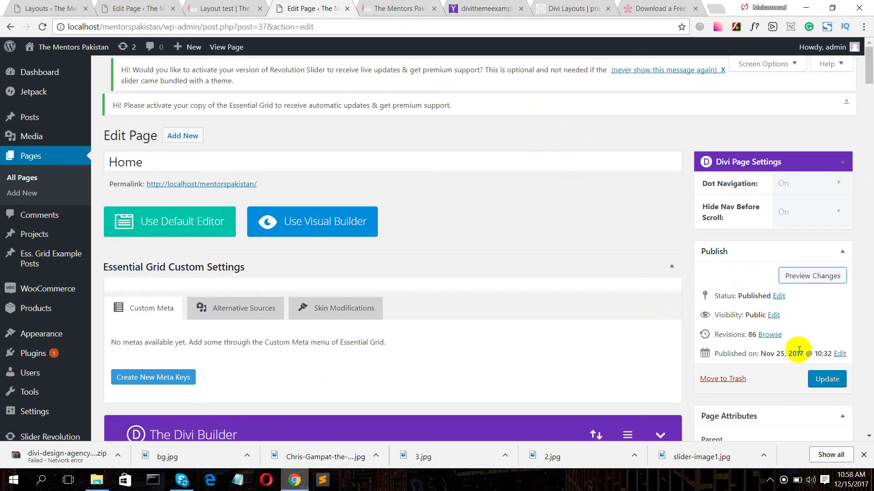
scroll(597, 314, "down", 6)
scroll(548, 307, "down", 1)
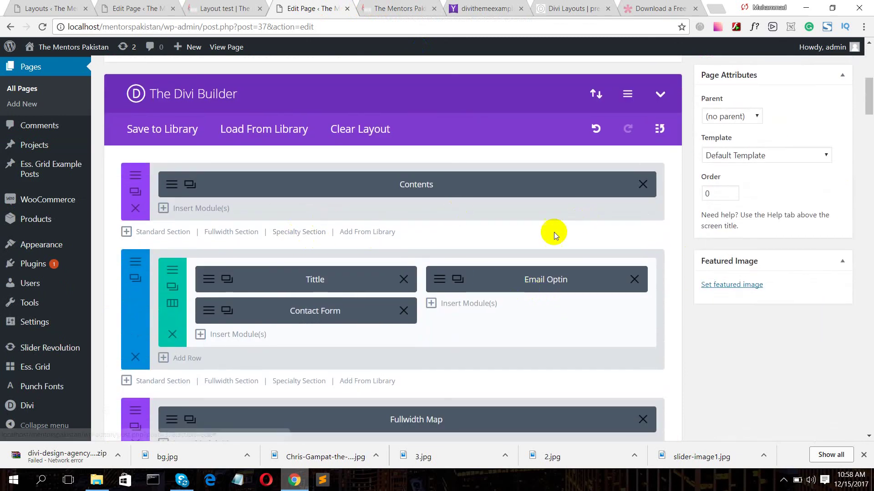
scroll(765, 343, "down", 3)
scroll(766, 342, "down", 7)
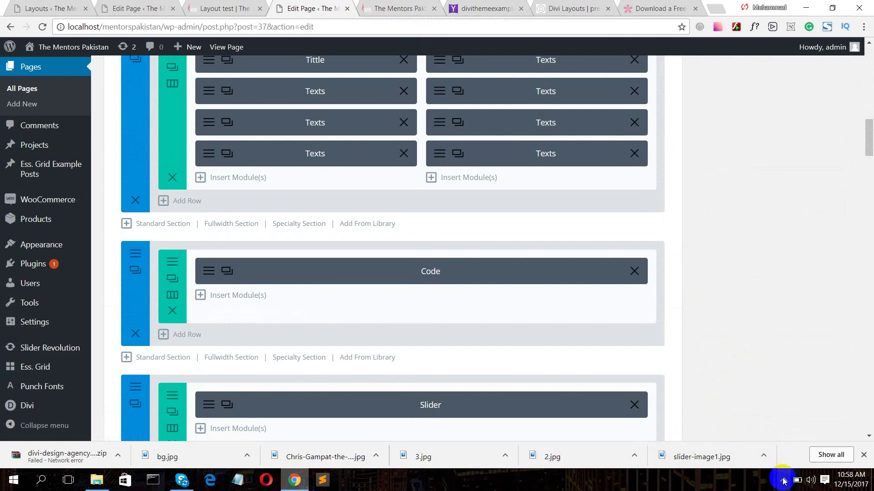
left_click(783, 482)
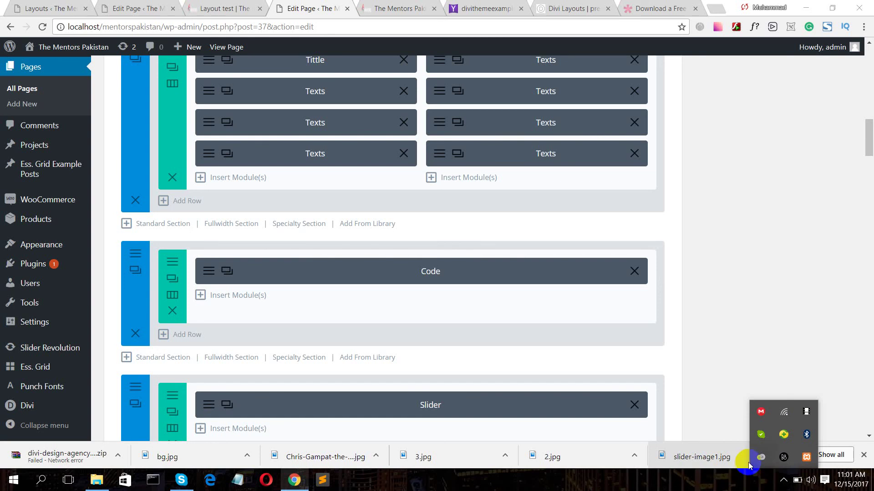
scroll(834, 356, "up", 10)
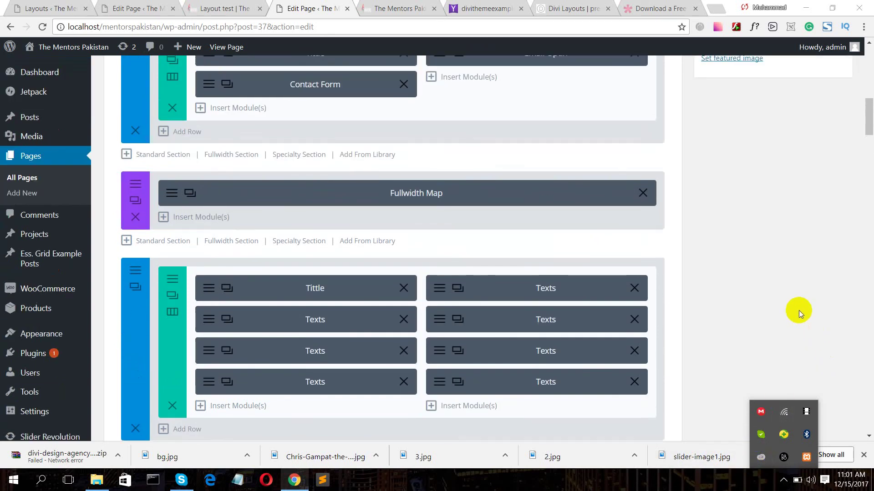
left_click(806, 313)
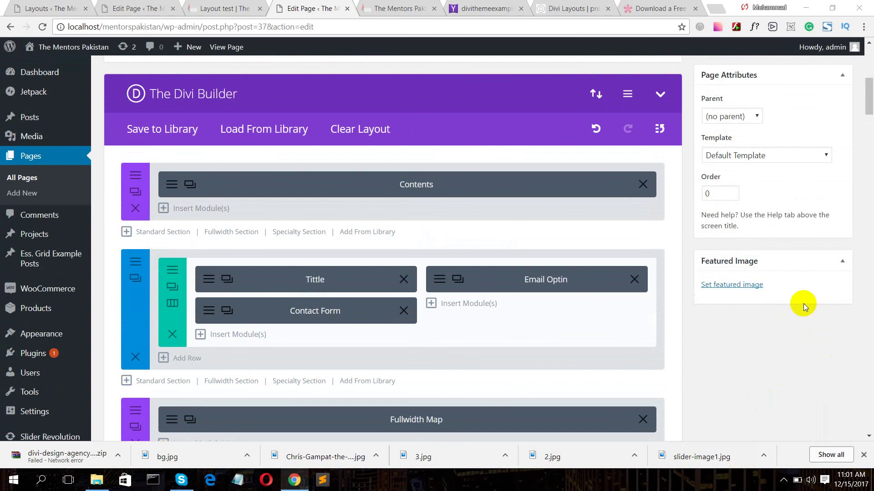
scroll(804, 304, "up", 8)
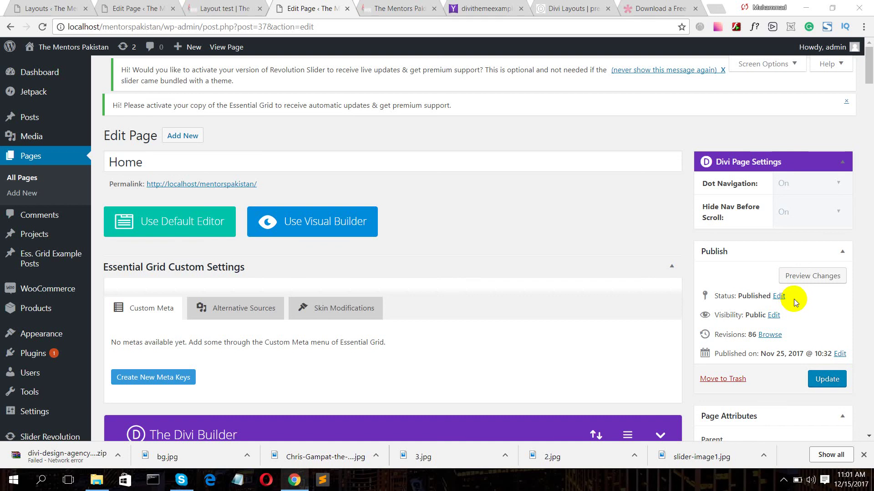
- Update the Home page to save the Coffee Shop contact layout, reaching 87 revisions
scroll(806, 290, "down", 4)
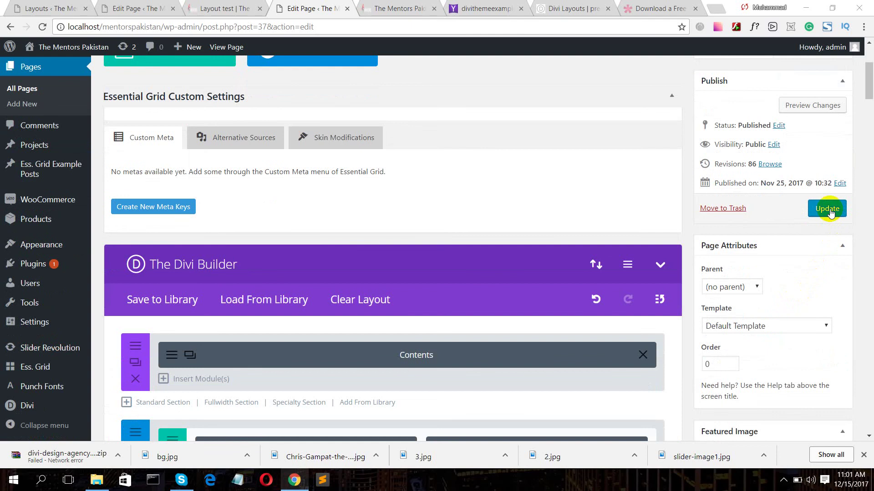
scroll(791, 209, "down", 5)
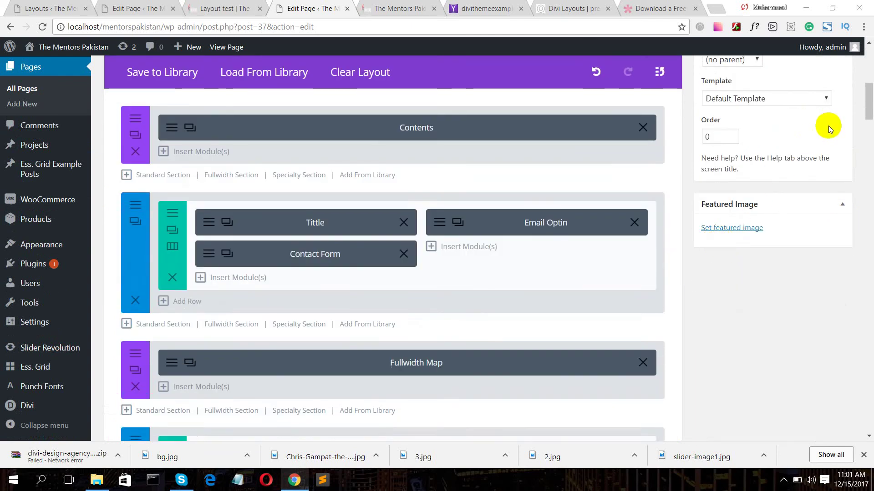
scroll(828, 136, "up", 3)
left_click(827, 93)
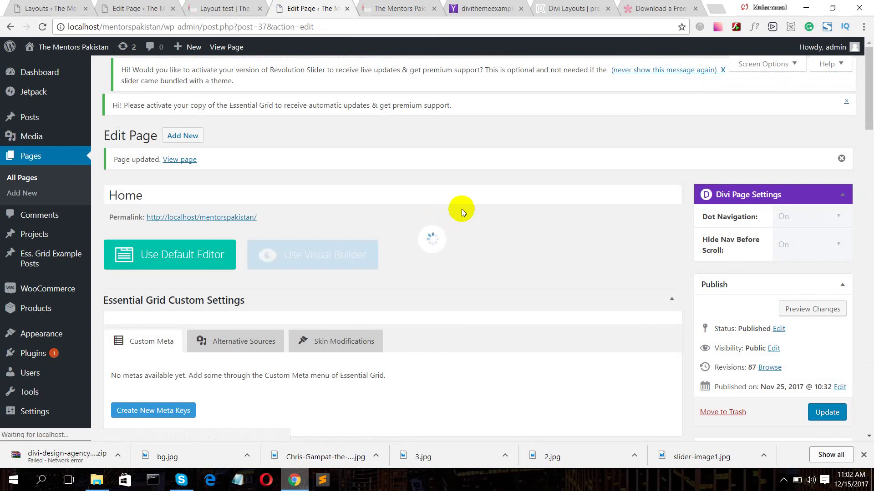
scroll(482, 209, "down", 11)
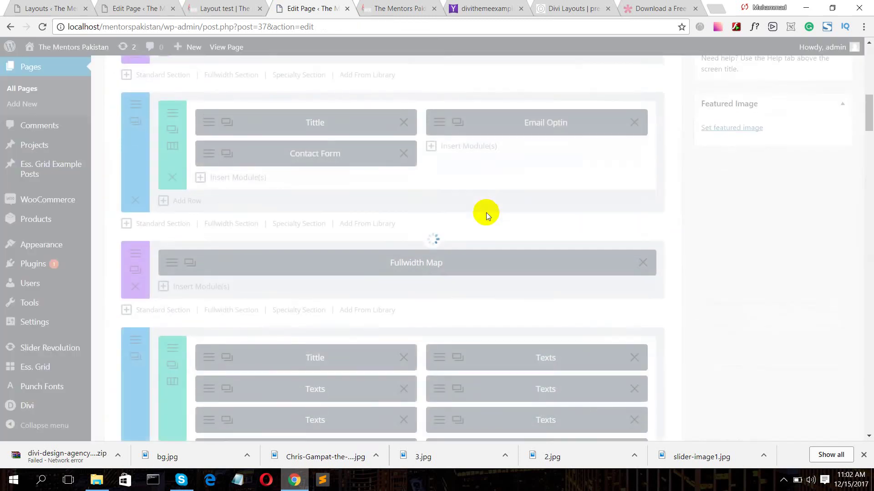
scroll(490, 217, "down", 5)
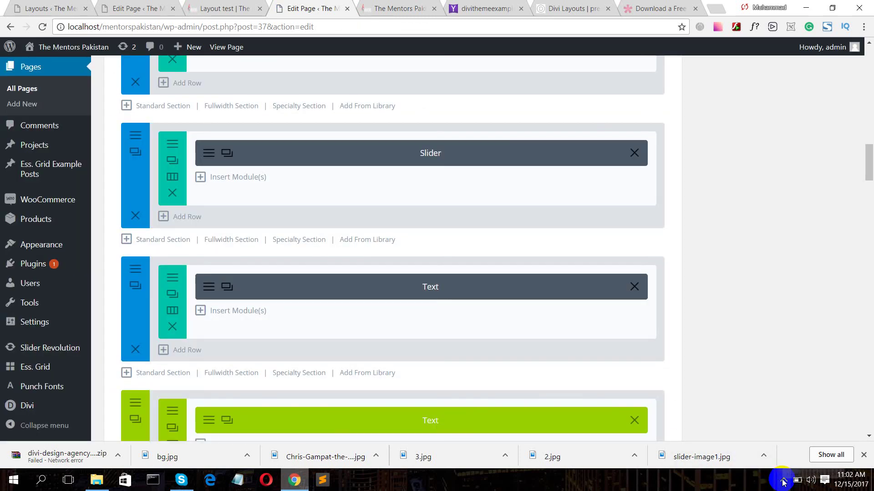
left_click(782, 481)
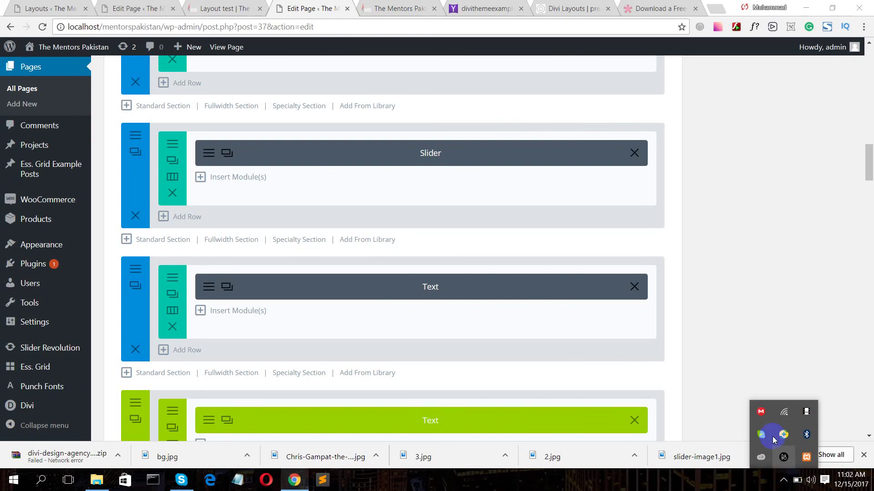